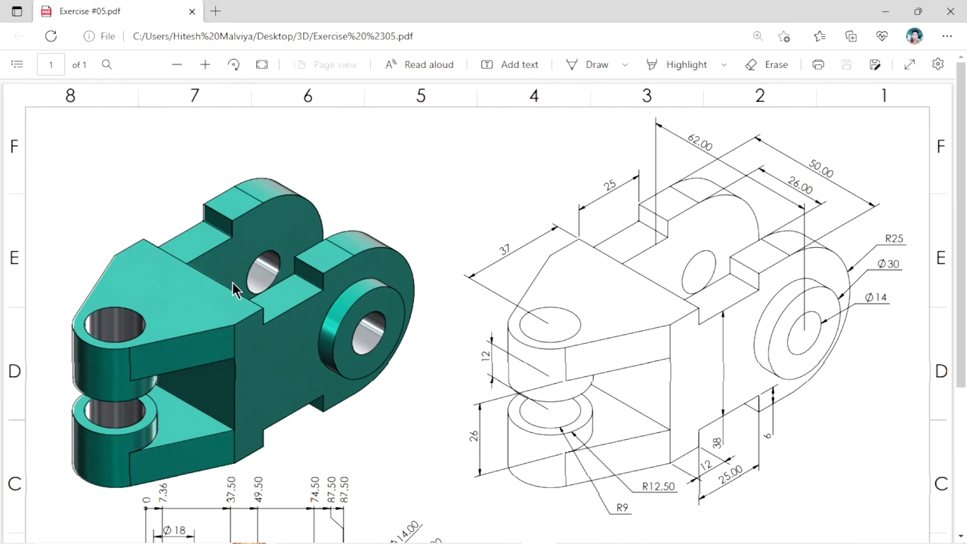
Scroll through the Exercise #05 PDF to read the bracket's views and dimensions (75 long, 50 high)
{"action": "scroll", "coordinate": [406, 272], "scroll_direction": "down", "scroll_amount": 1}
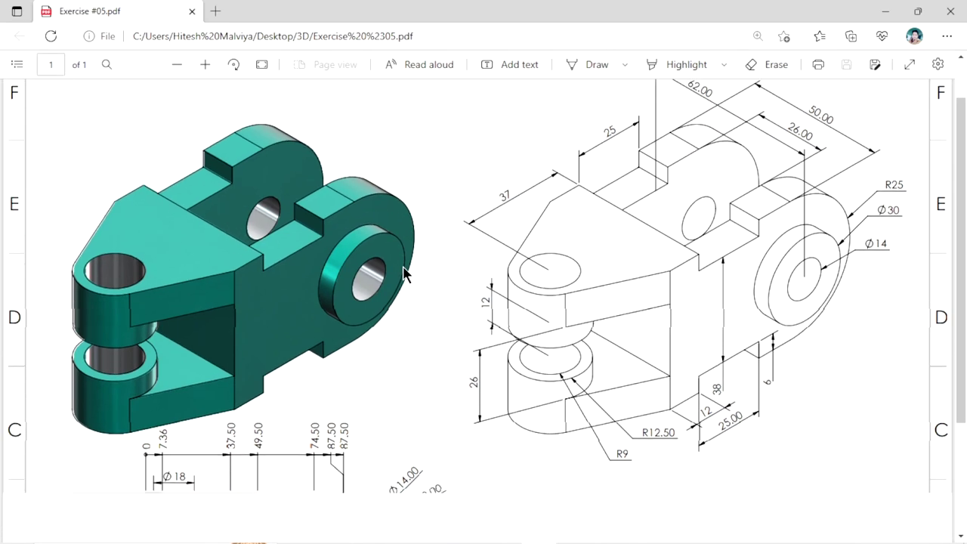
{"action": "scroll", "coordinate": [749, 216], "scroll_direction": "up", "scroll_amount": 1}
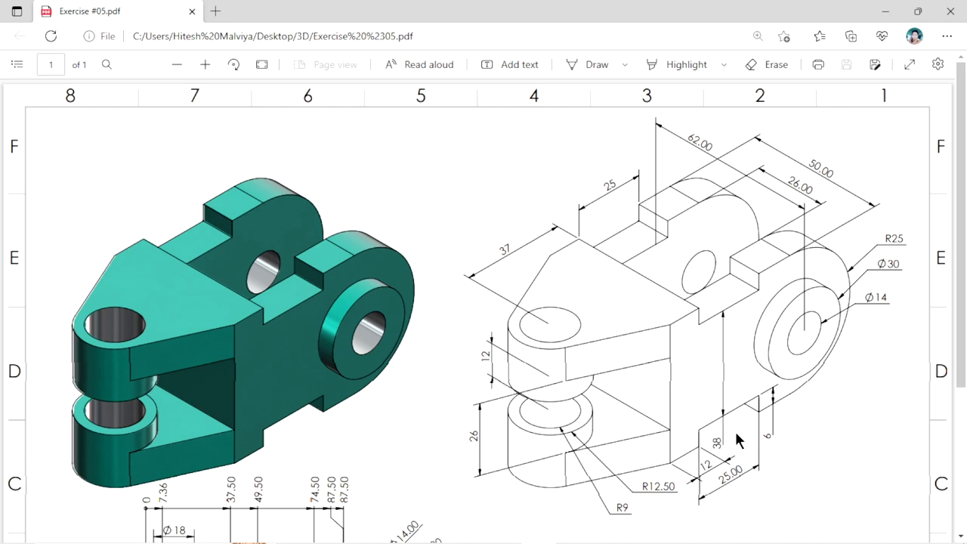
{"action": "scroll", "coordinate": [734, 437], "scroll_direction": "down", "scroll_amount": 2}
{"action": "scroll", "coordinate": [733, 431], "scroll_direction": "down", "scroll_amount": 1}
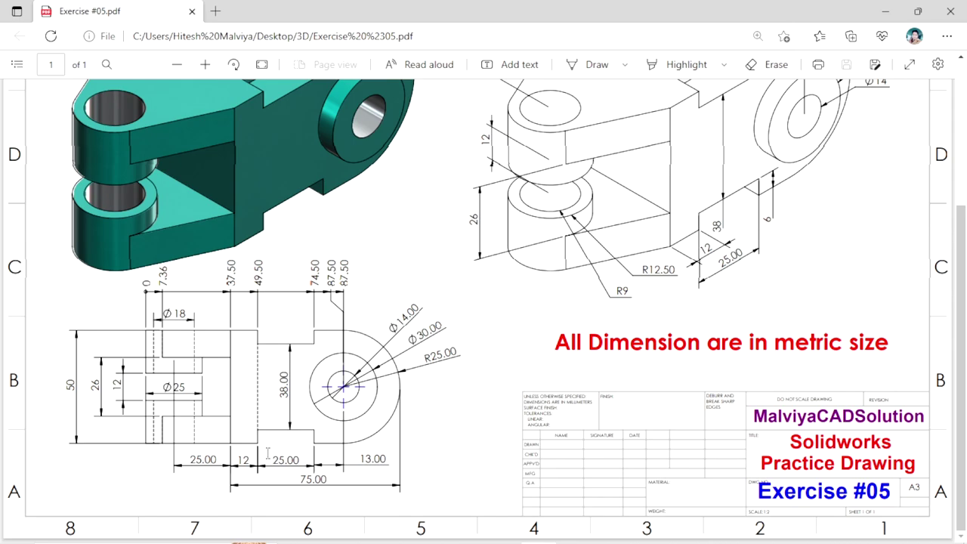
{"action": "scroll", "coordinate": [675, 307], "scroll_direction": "up", "scroll_amount": 3}
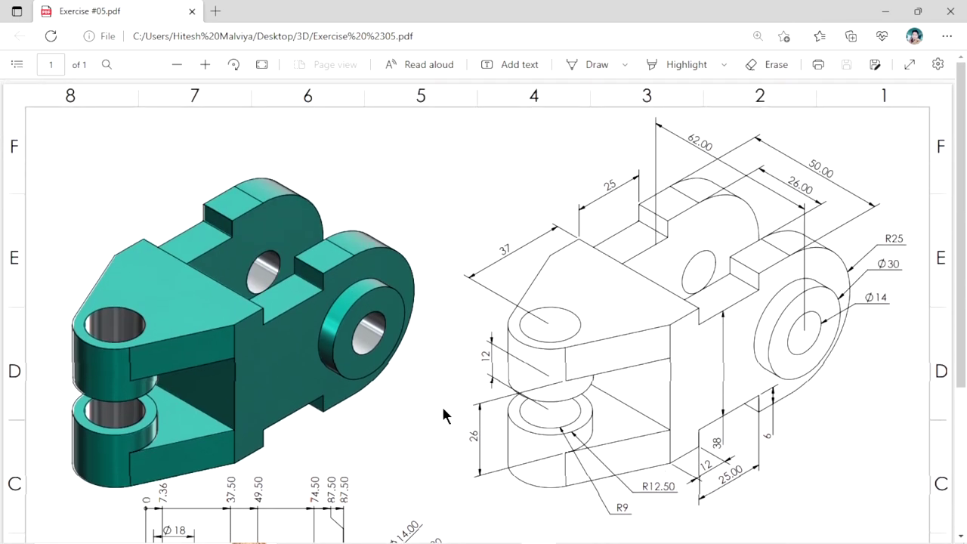
{"action": "scroll", "coordinate": [443, 409], "scroll_direction": "down", "scroll_amount": 3}
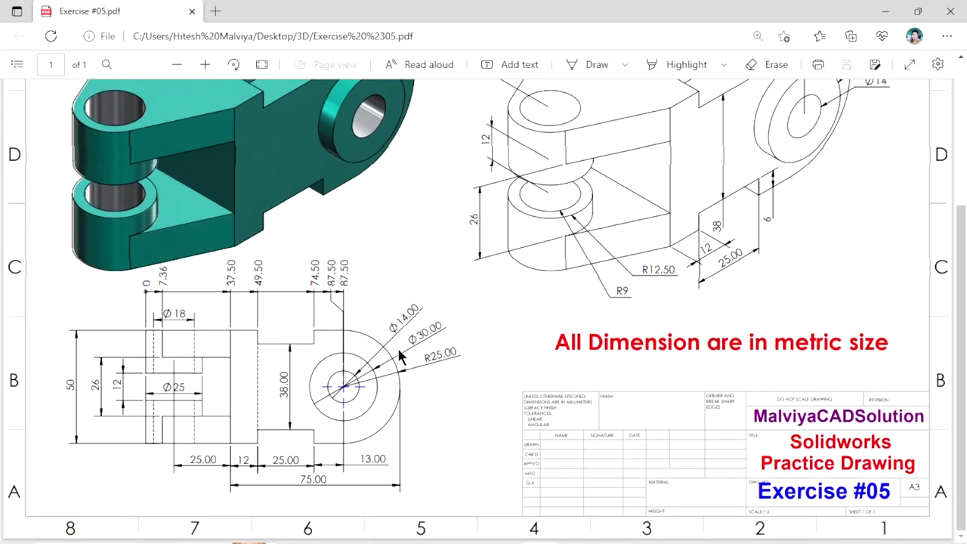
{"action": "scroll", "coordinate": [476, 393], "scroll_direction": "up", "scroll_amount": 2}
{"action": "scroll", "coordinate": [492, 383], "scroll_direction": "up", "scroll_amount": 1}
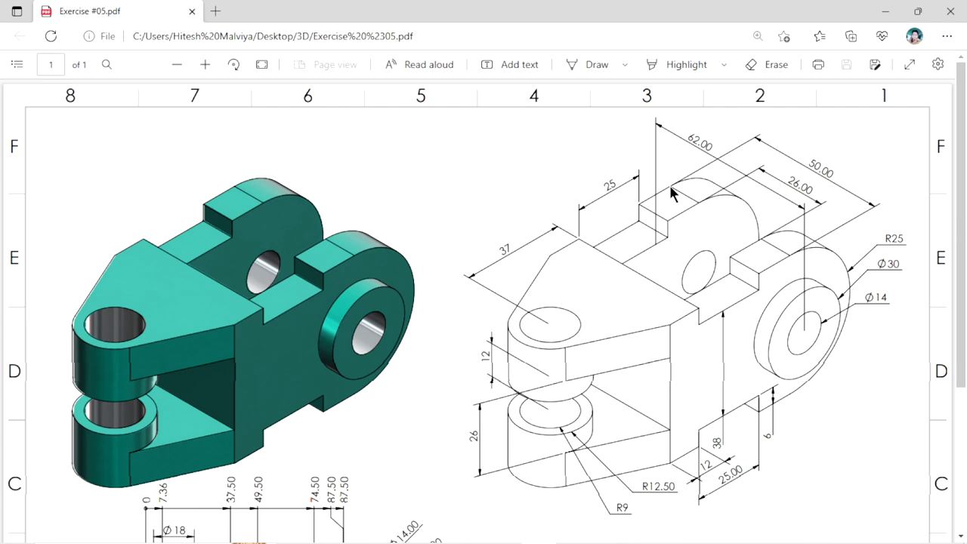
Minimize the PDF, start a sketch on the Right Plane and draw a corner rectangle
{"action": "left_click", "coordinate": [892, 14]}
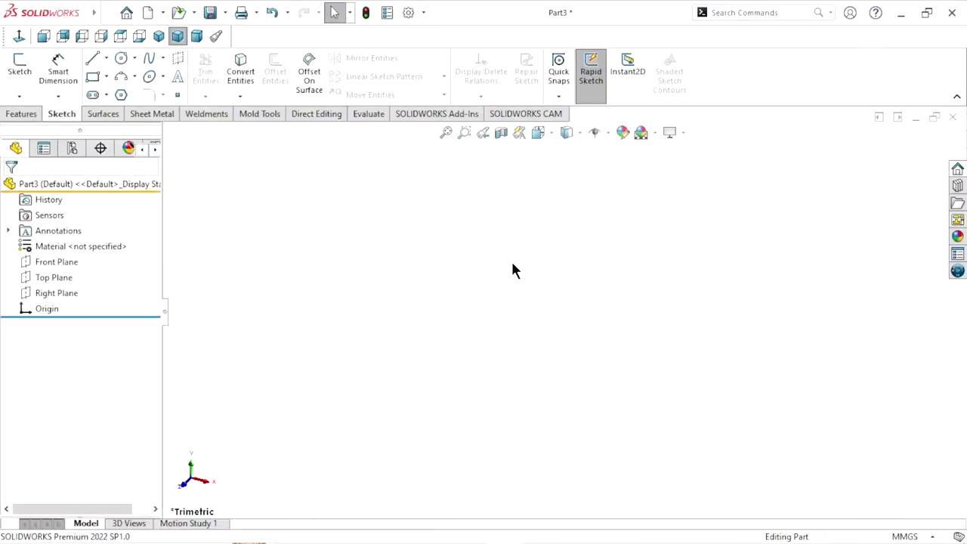
{"action": "left_click", "coordinate": [57, 295]}
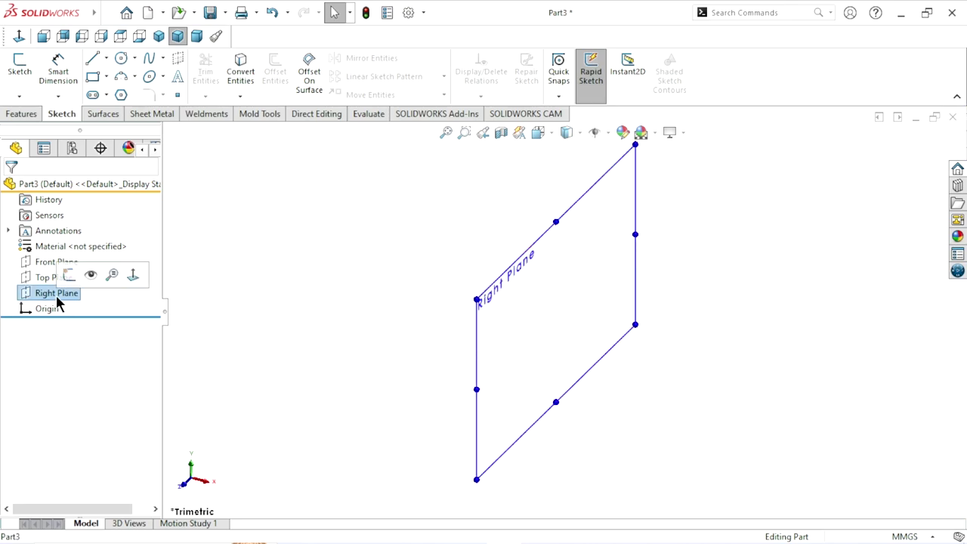
{"action": "left_click", "coordinate": [68, 276]}
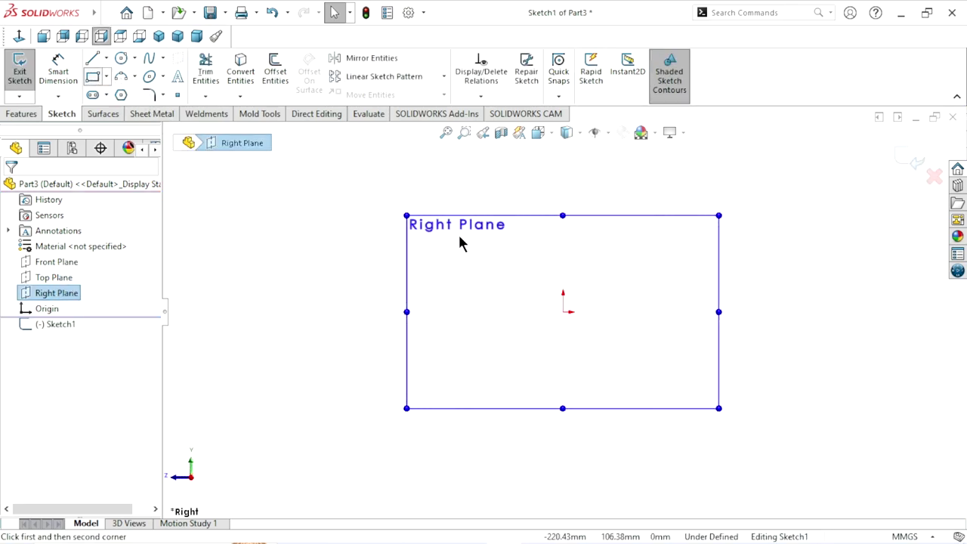
{"action": "left_click", "coordinate": [370, 234]}
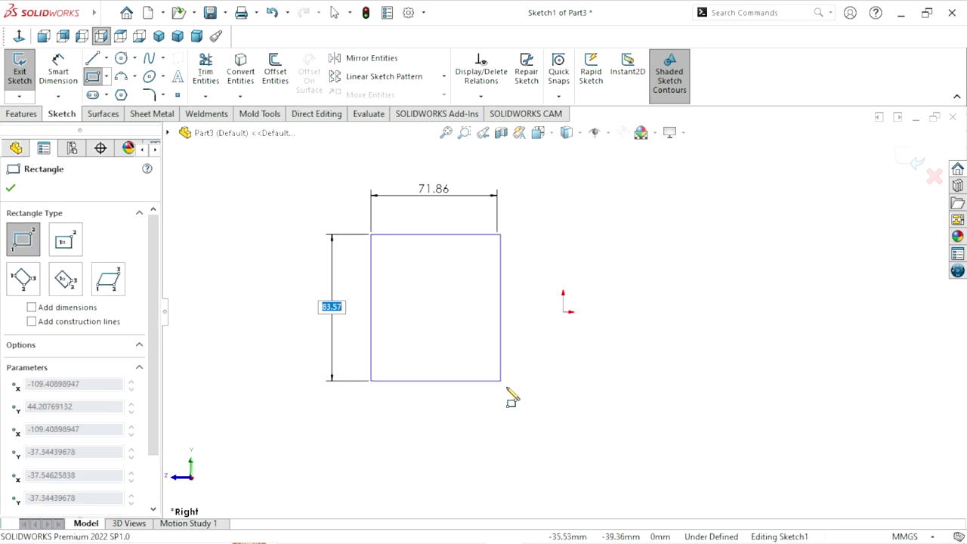
{"action": "left_click", "coordinate": [546, 394]}
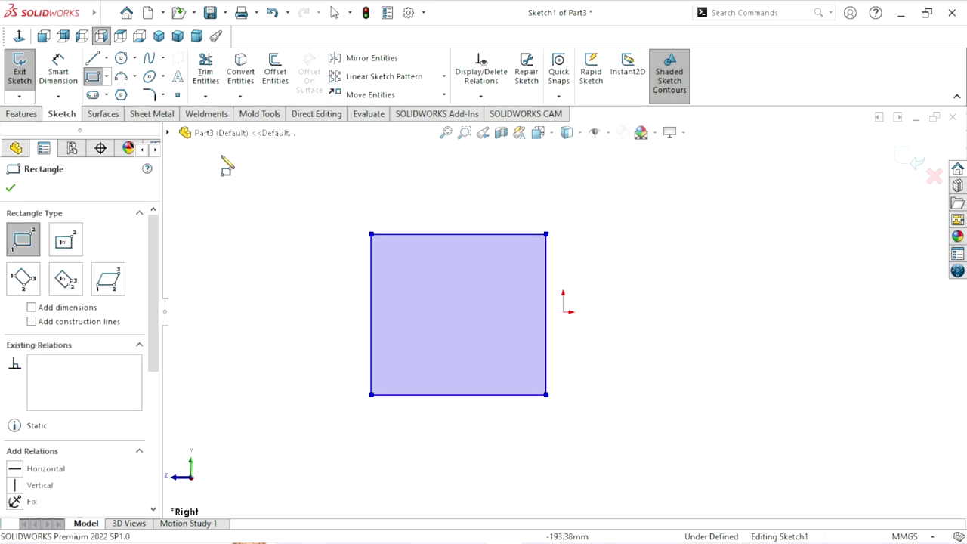
Dimension the rectangle's top edge and left edge to 50 mm each
{"action": "left_click", "coordinate": [58, 72]}
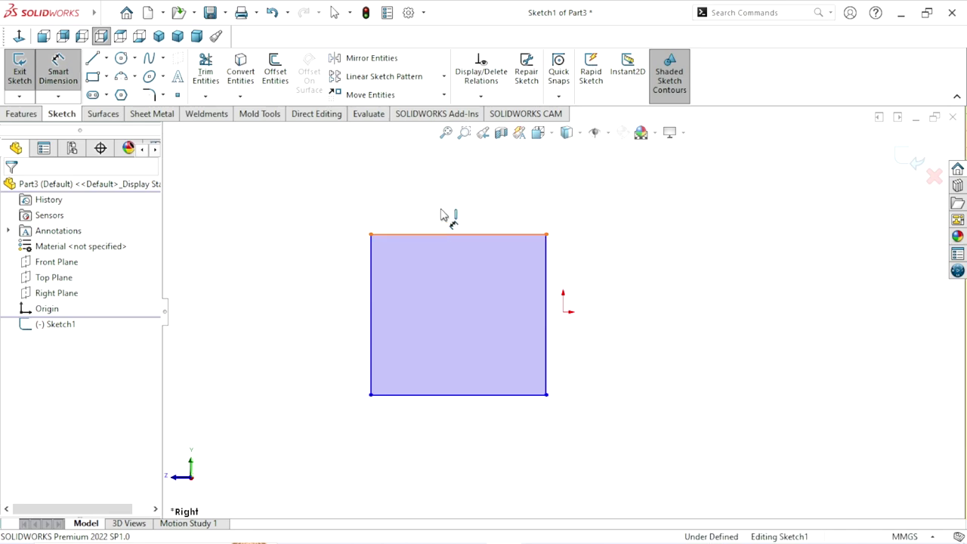
{"action": "left_click", "coordinate": [442, 215]}
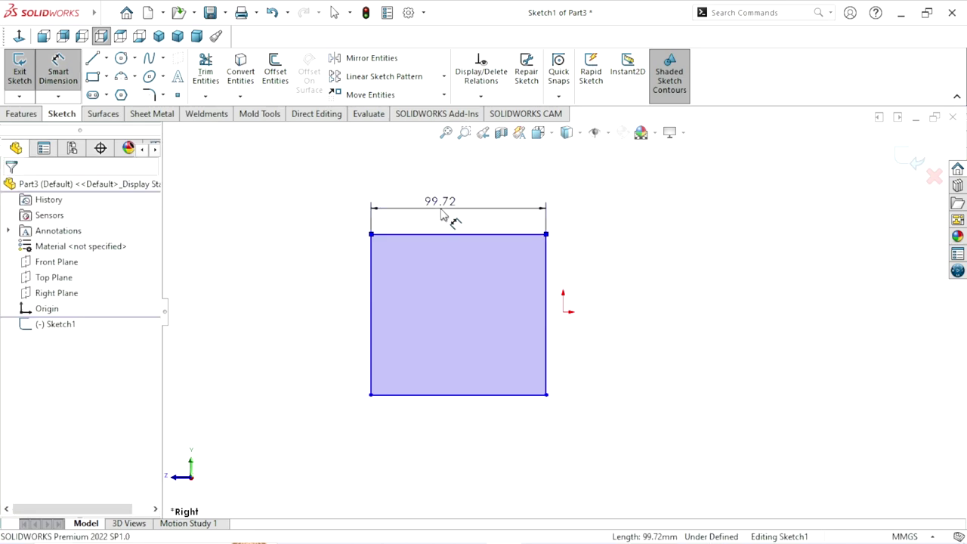
{"action": "left_click", "coordinate": [442, 215]}
{"action": "type", "text": "50"}
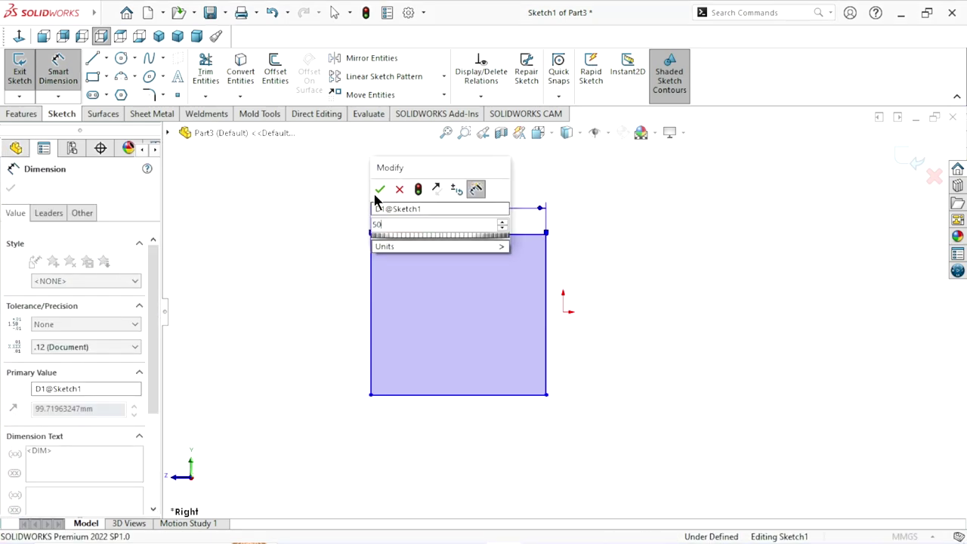
{"action": "left_click", "coordinate": [379, 190]}
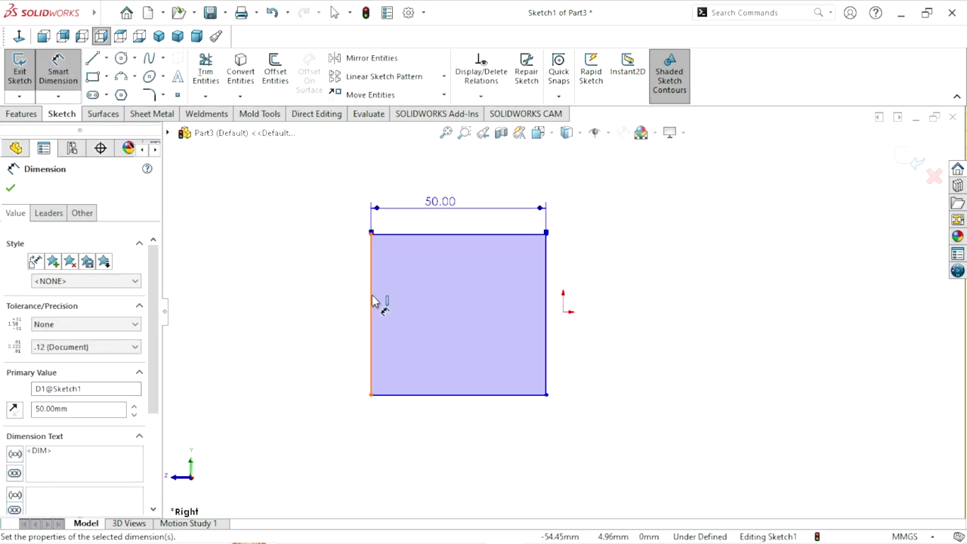
{"action": "left_click", "coordinate": [372, 302]}
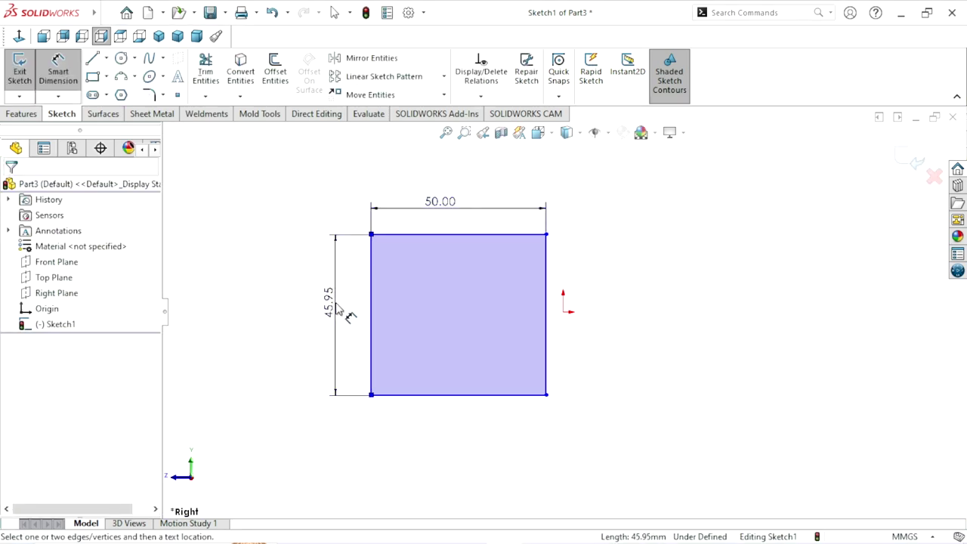
{"action": "left_click", "coordinate": [338, 308]}
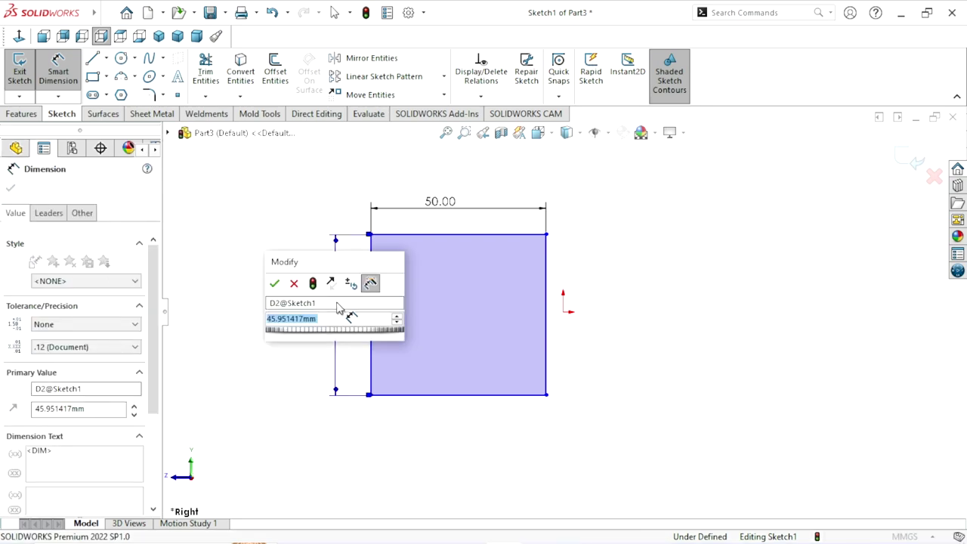
{"action": "type", "text": "50"}
{"action": "left_click", "coordinate": [275, 284]}
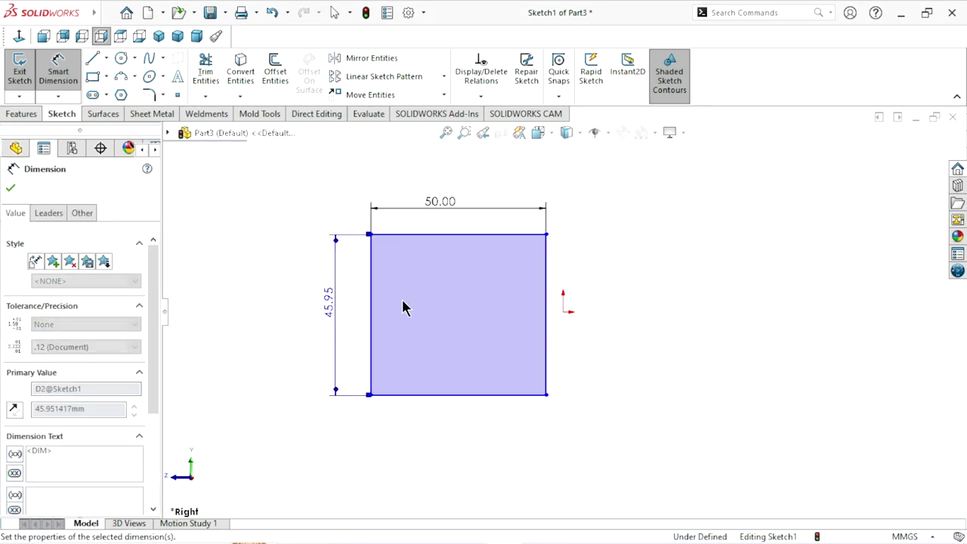
{"action": "left_click", "coordinate": [12, 189]}
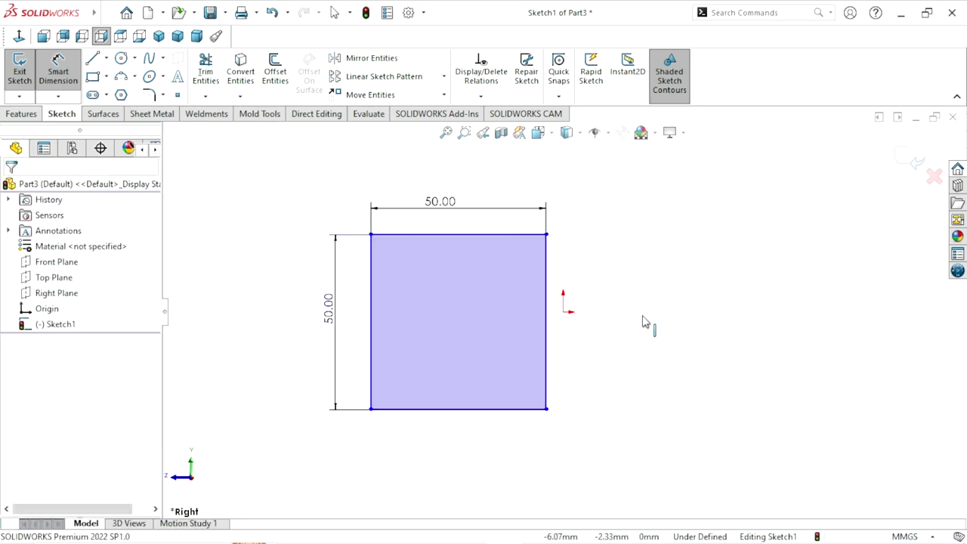
Make the square's right-edge midpoint coincident with the origin
{"action": "left_click", "coordinate": [547, 325]}
{"action": "left_click", "coordinate": [546, 322]}
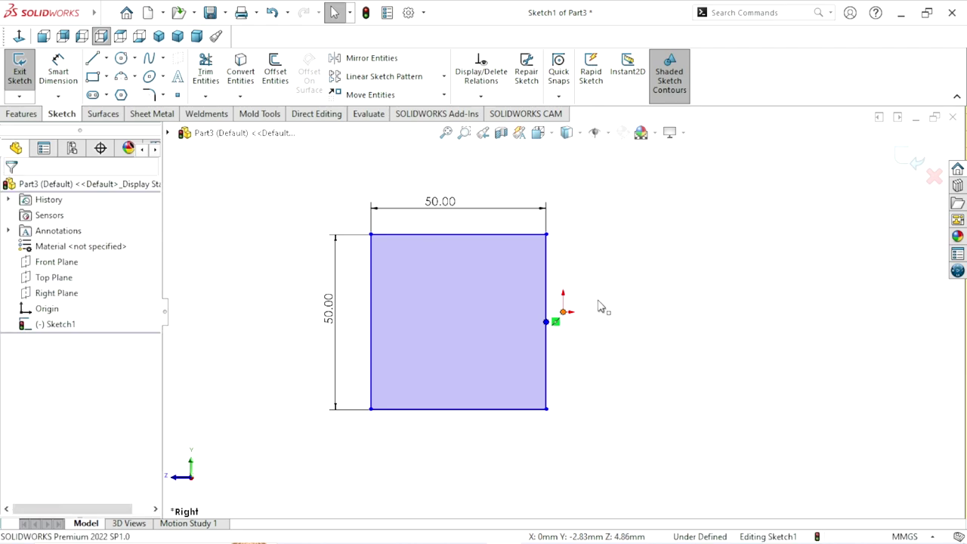
{"action": "left_click", "coordinate": [563, 312], "text": "ctrl"}
{"action": "left_click", "coordinate": [646, 248]}
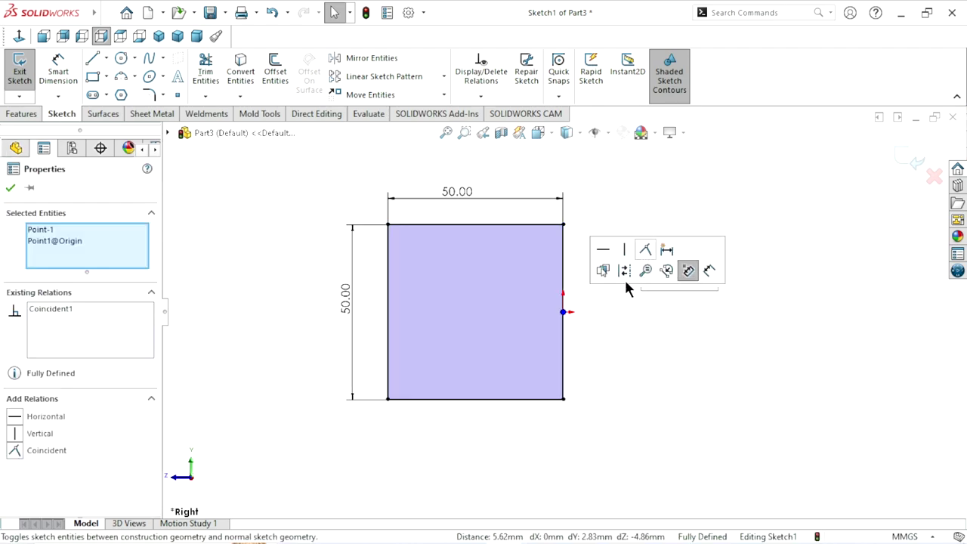
{"action": "left_click", "coordinate": [10, 189]}
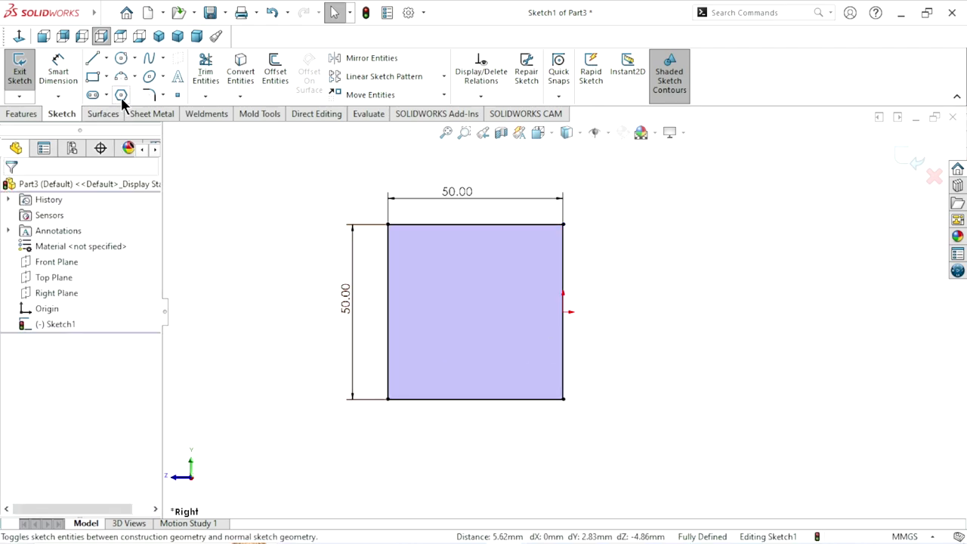
Draw a circle centred on the right-edge midpoint, passing through the square's corner
{"action": "left_click", "coordinate": [121, 62]}
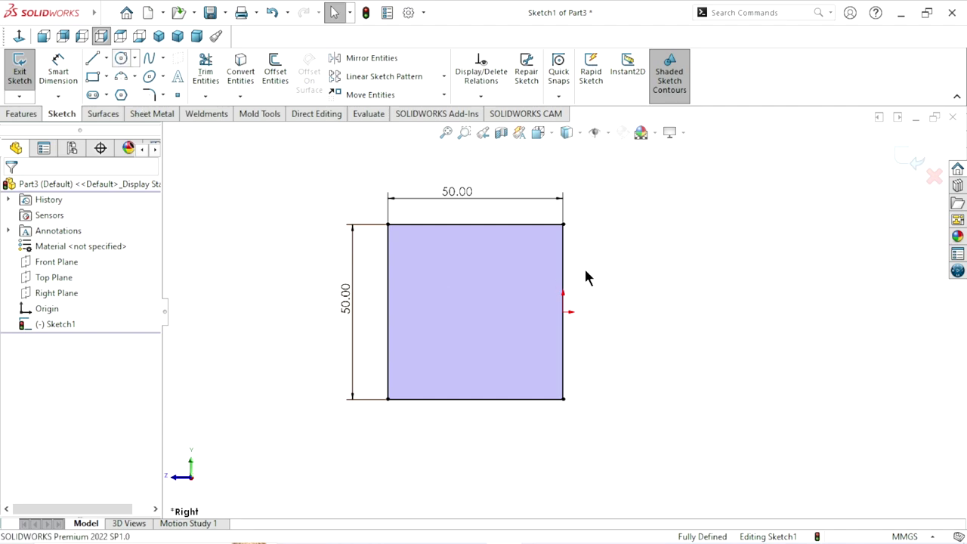
{"action": "left_click", "coordinate": [563, 312]}
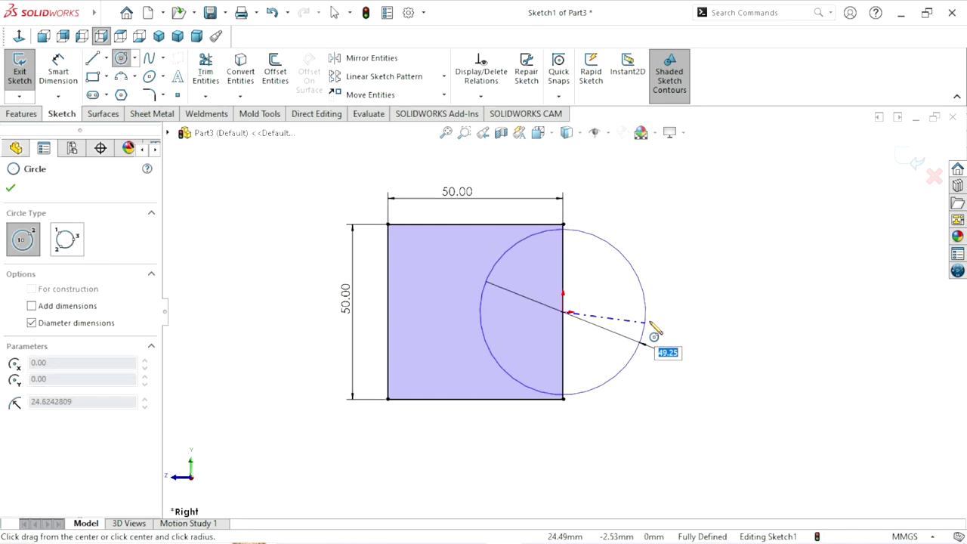
{"action": "left_click", "coordinate": [563, 398]}
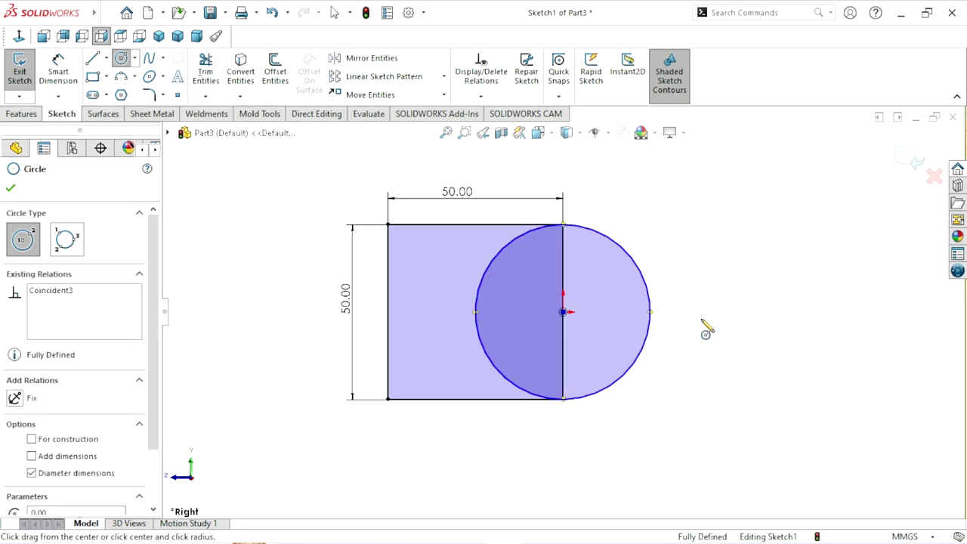
{"action": "right_click", "coordinate": [707, 322]}
{"action": "left_click", "coordinate": [710, 320]}
{"action": "left_click", "coordinate": [60, 81]}
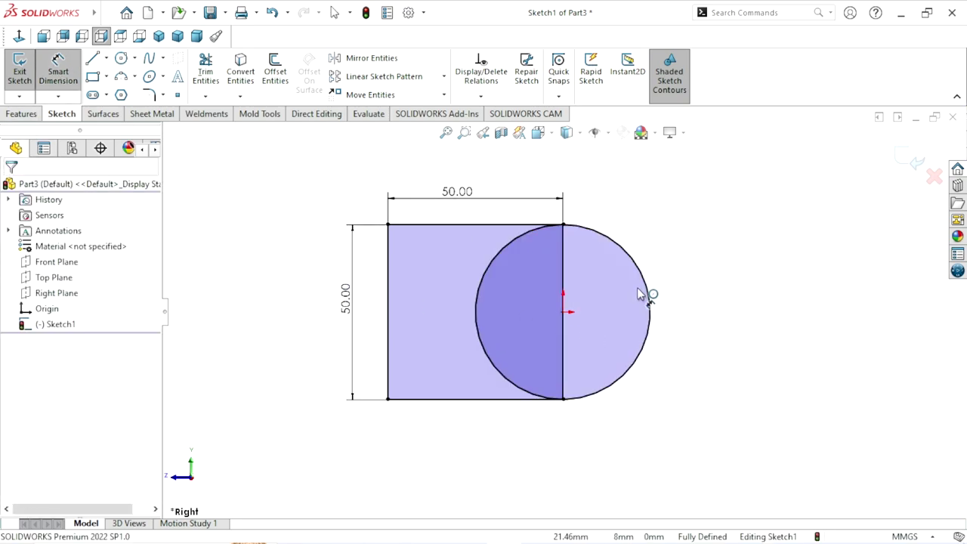
{"action": "left_click", "coordinate": [653, 302]}
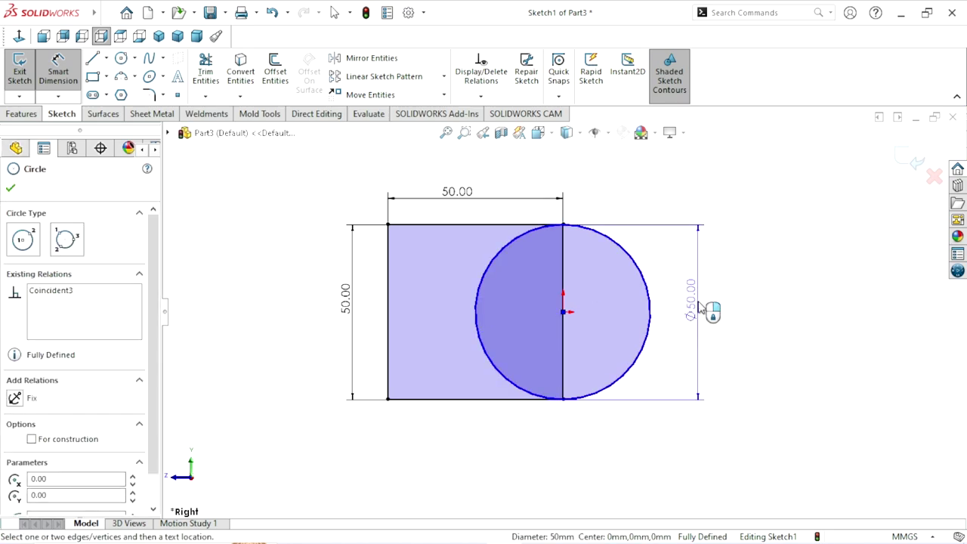
{"action": "left_click", "coordinate": [676, 299]}
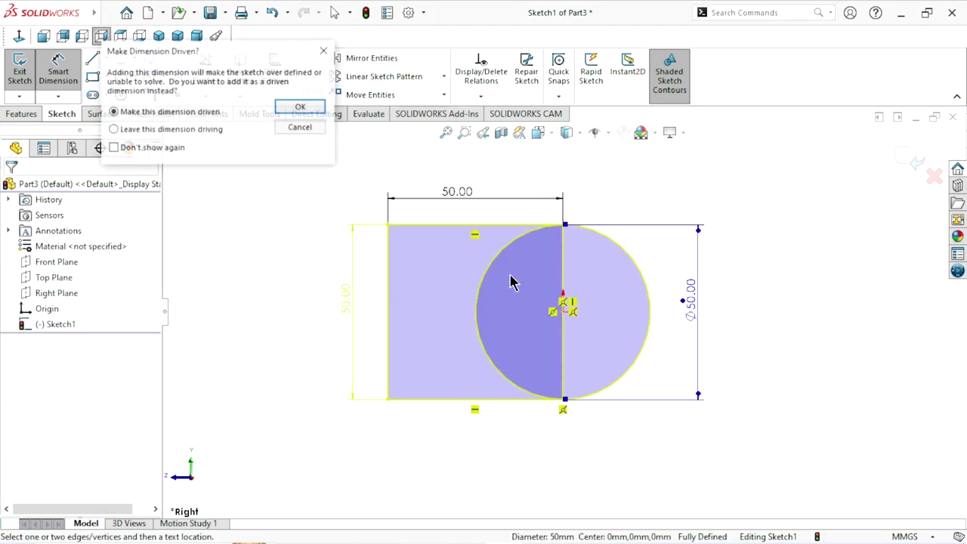
{"action": "left_click", "coordinate": [288, 128]}
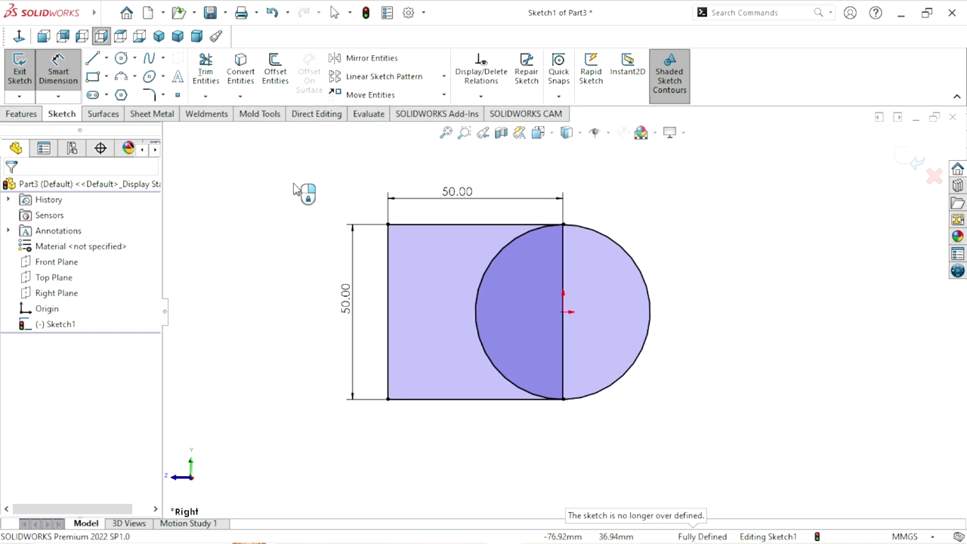
Trim away the arc inside the square and the square's right edge
{"action": "left_click", "coordinate": [212, 79]}
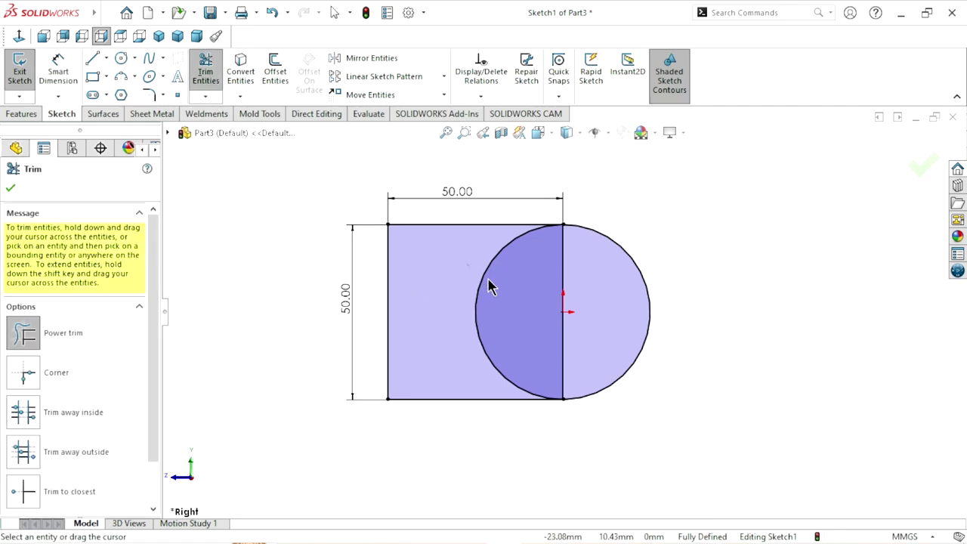
{"action": "left_click_drag", "start_coordinate": [488, 284], "coordinate": [498, 316]}
{"action": "scroll", "coordinate": [499, 316], "scroll_direction": "up", "scroll_amount": 1}
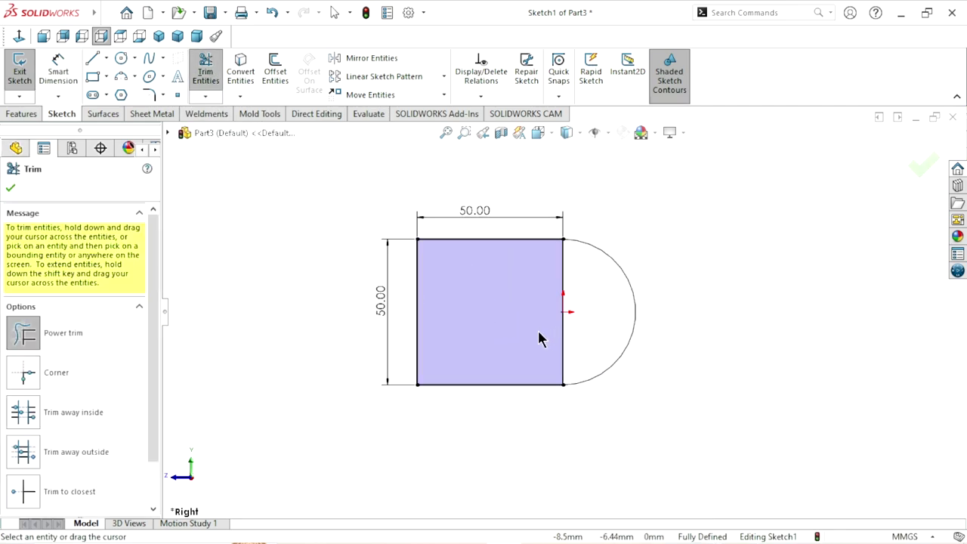
{"action": "left_click_drag", "start_coordinate": [527, 323], "coordinate": [573, 296]}
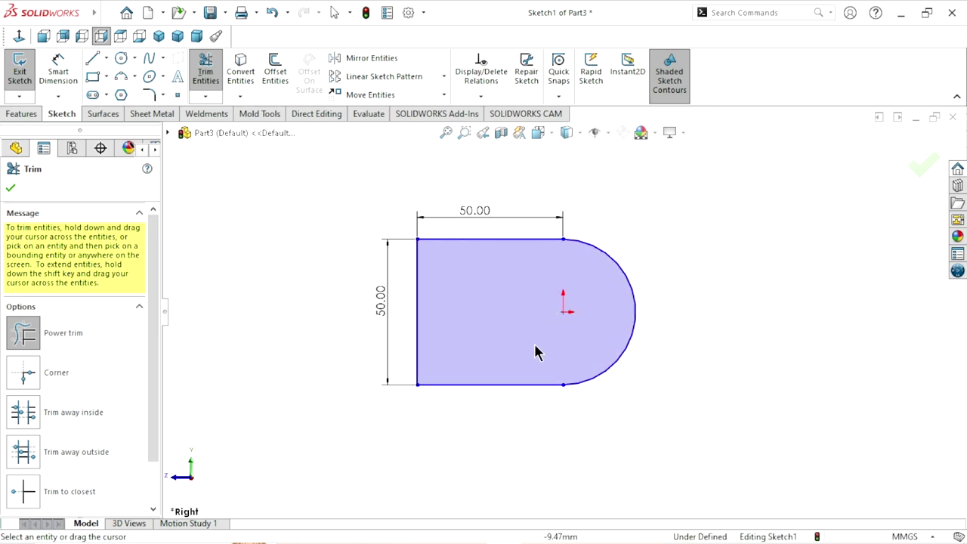
{"action": "left_click", "coordinate": [10, 188]}
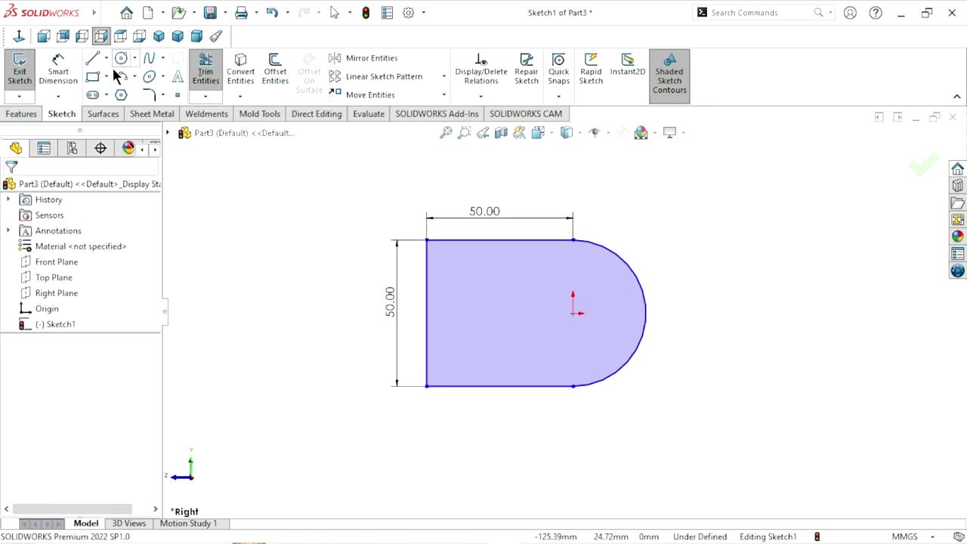
Draw a three-line rectangular notch hanging down from the outline's top edge, left of centre
{"action": "key", "text": "l"}
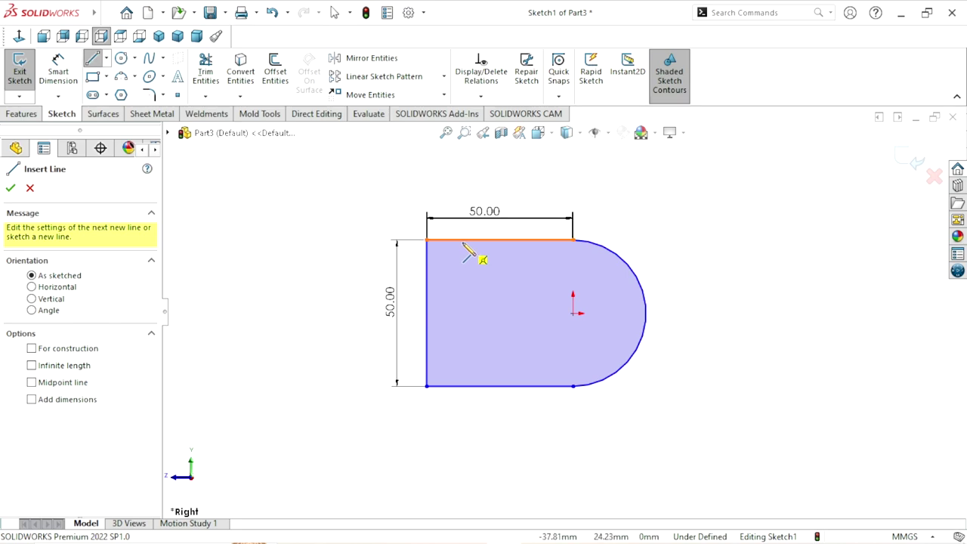
{"action": "left_click", "coordinate": [450, 242]}
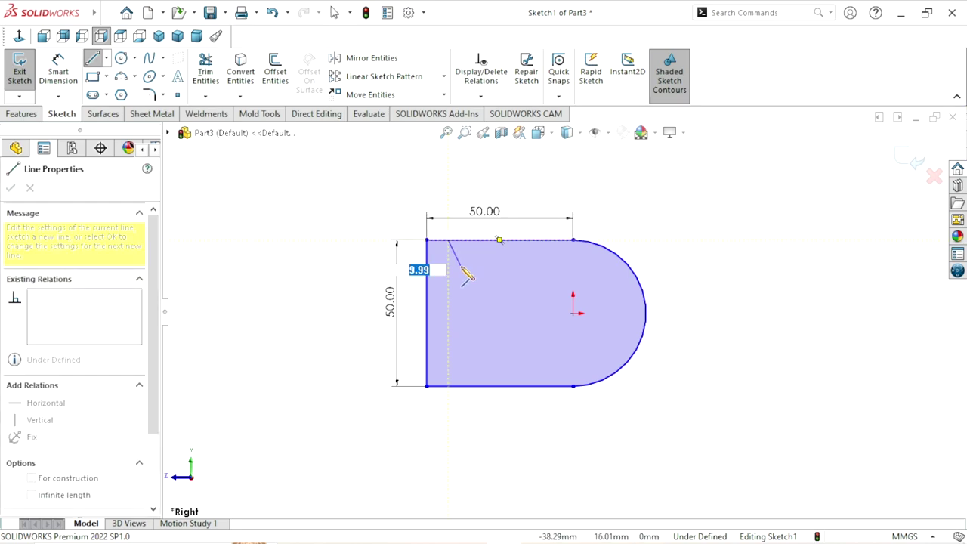
{"action": "left_click", "coordinate": [448, 265]}
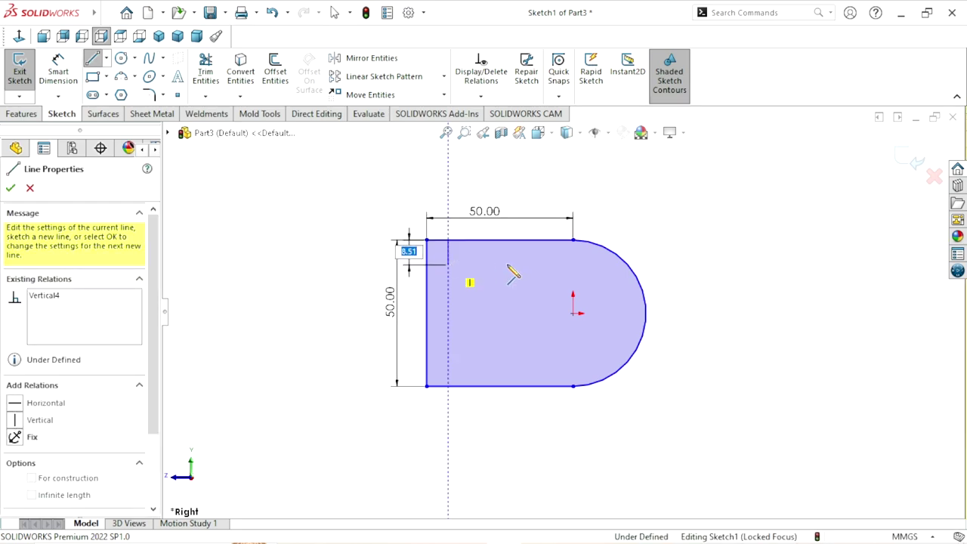
{"action": "left_click", "coordinate": [516, 265]}
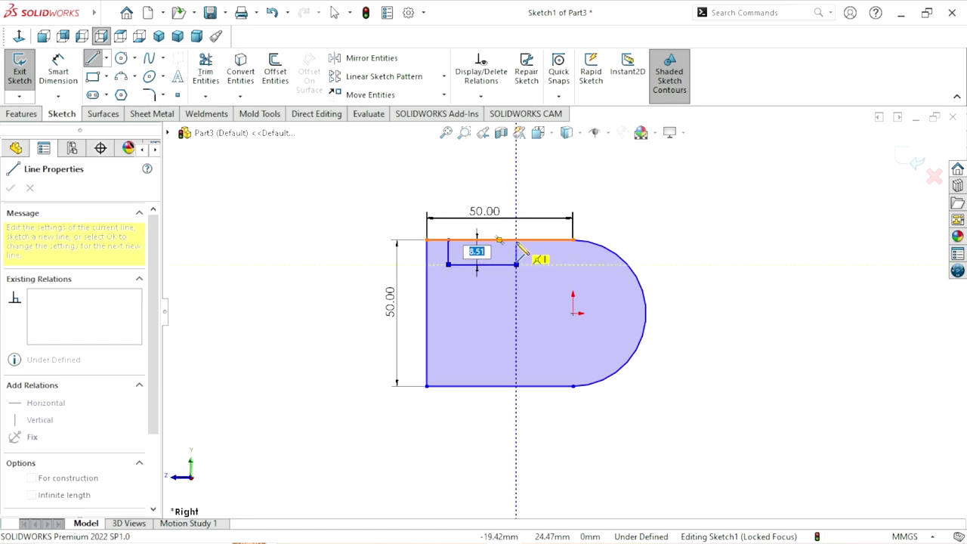
{"action": "left_click", "coordinate": [516, 240]}
{"action": "right_click", "coordinate": [561, 192]}
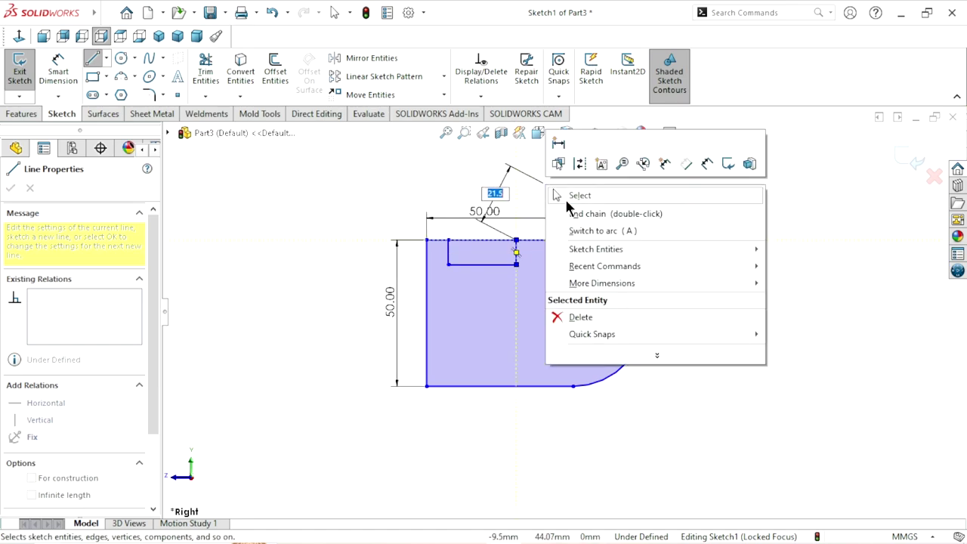
{"action": "left_click", "coordinate": [566, 195]}
{"action": "scroll", "coordinate": [524, 292], "scroll_direction": "down", "scroll_amount": 1}
{"action": "scroll", "coordinate": [516, 276], "scroll_direction": "down", "scroll_amount": 3}
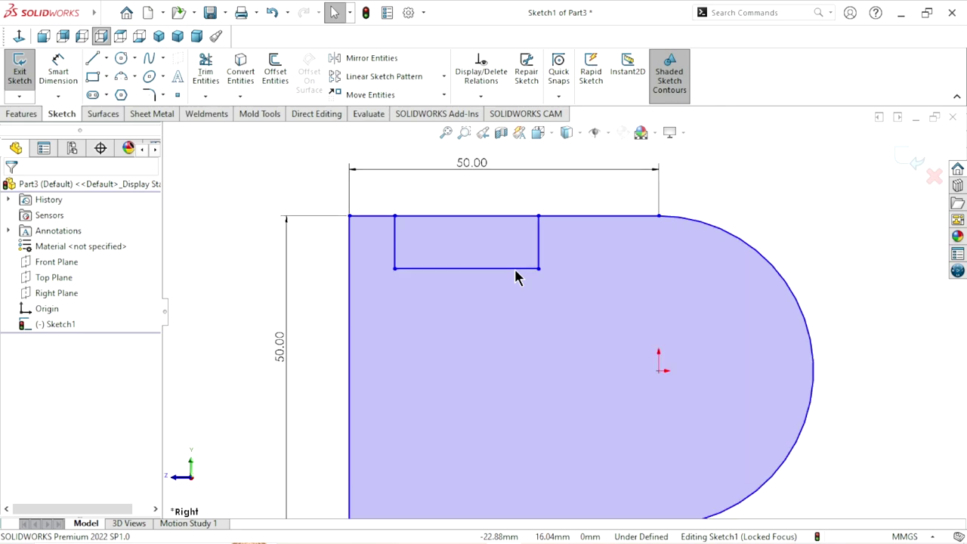
Dimension the notch 12 mm from the outline's left edge
{"action": "left_click", "coordinate": [58, 72]}
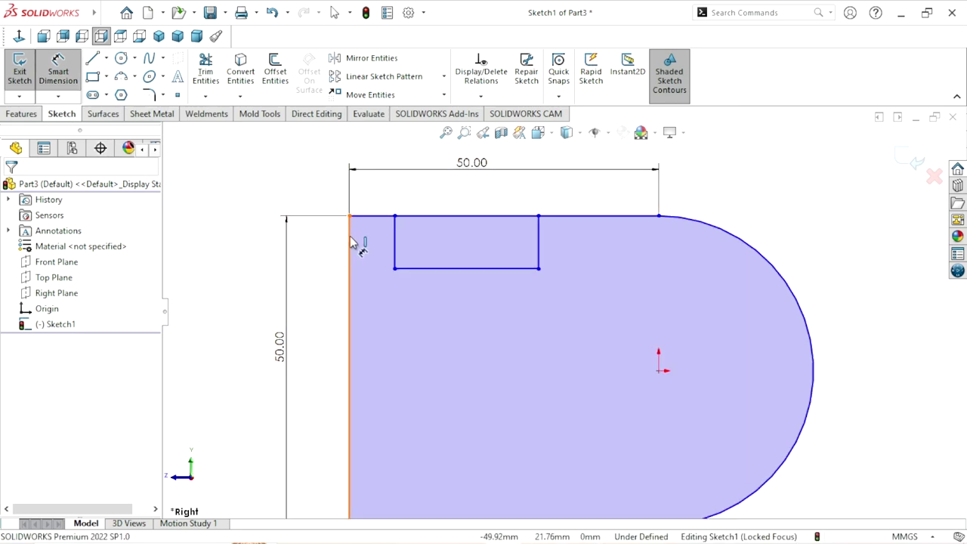
{"action": "left_click", "coordinate": [394, 239]}
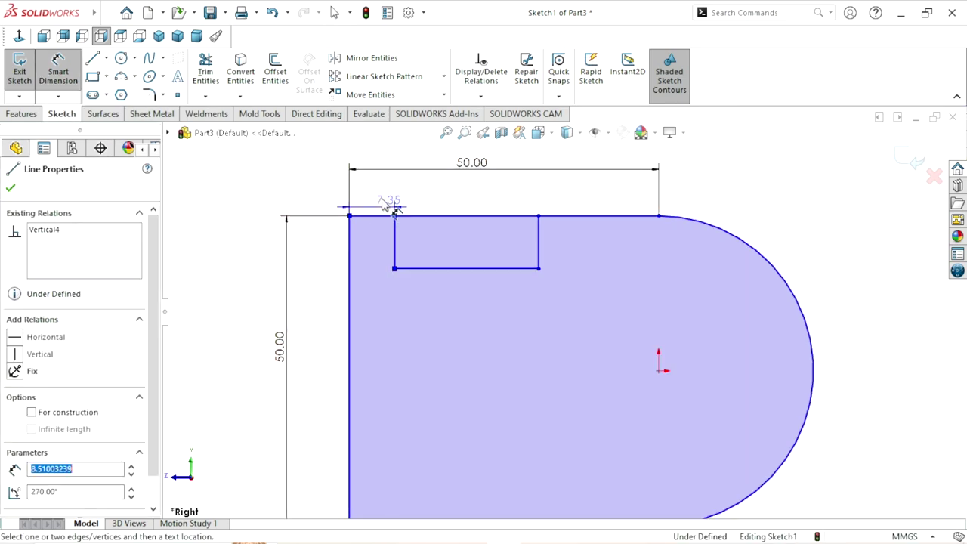
{"action": "left_click", "coordinate": [321, 196]}
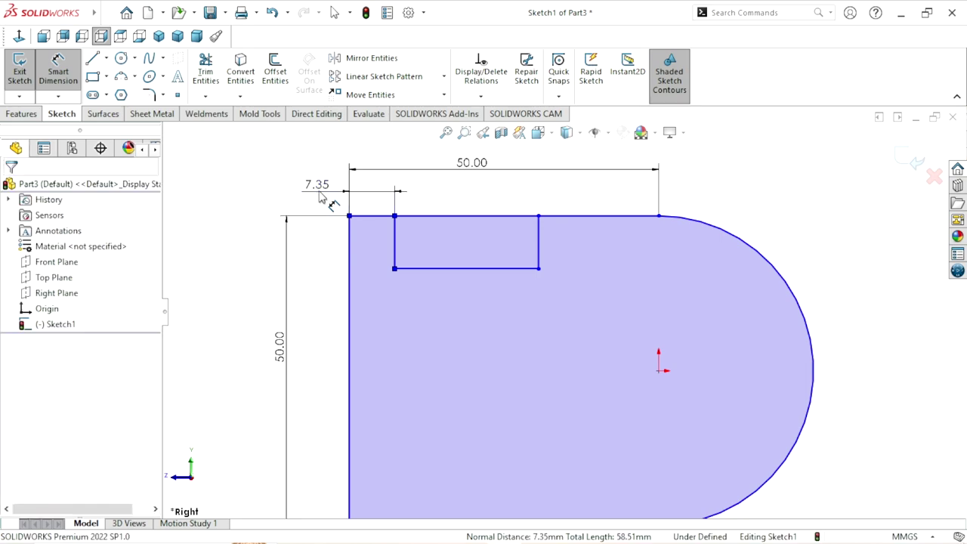
{"action": "type", "text": "1"}
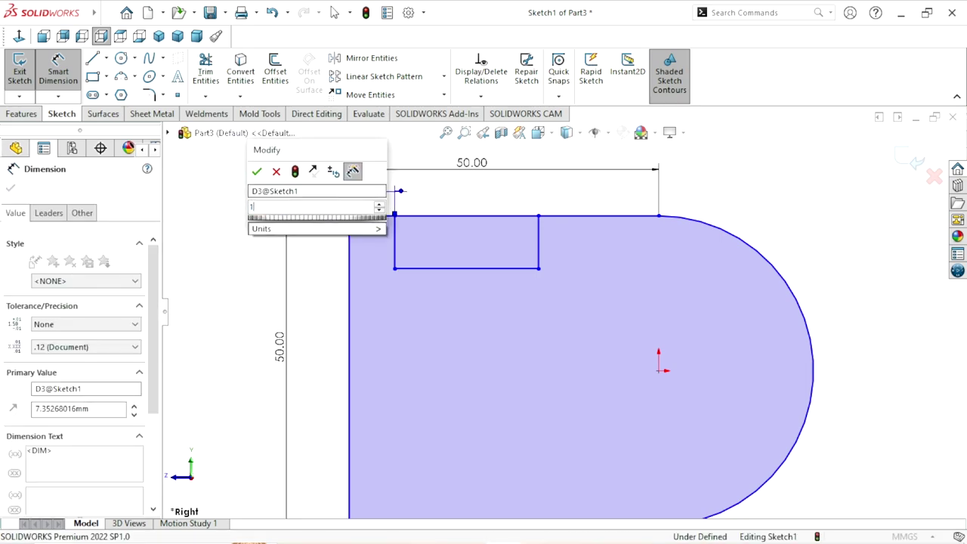
{"action": "type", "text": "2"}
{"action": "left_click", "coordinate": [257, 173]}
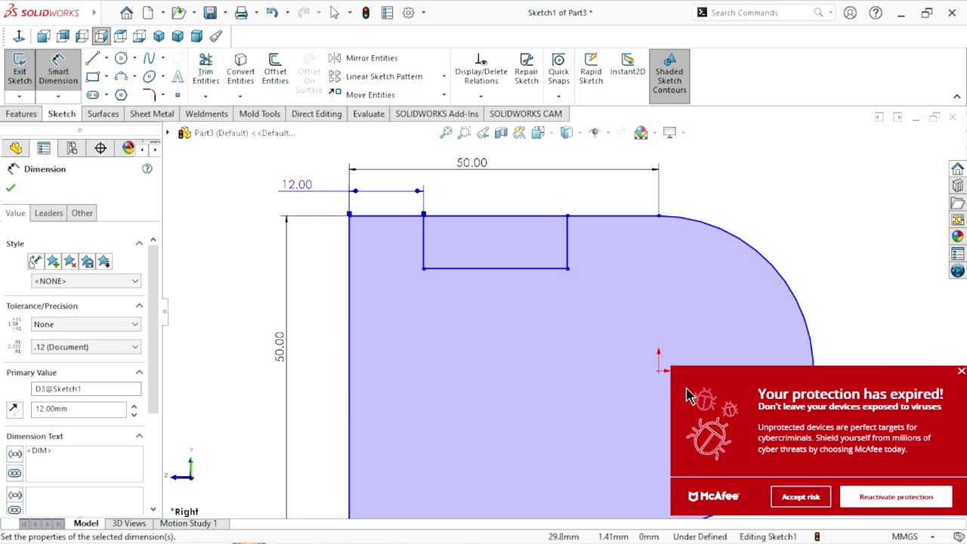
Dismiss the antivirus popup and set the notch width to 25 mm
{"action": "left_click", "coordinate": [961, 372]}
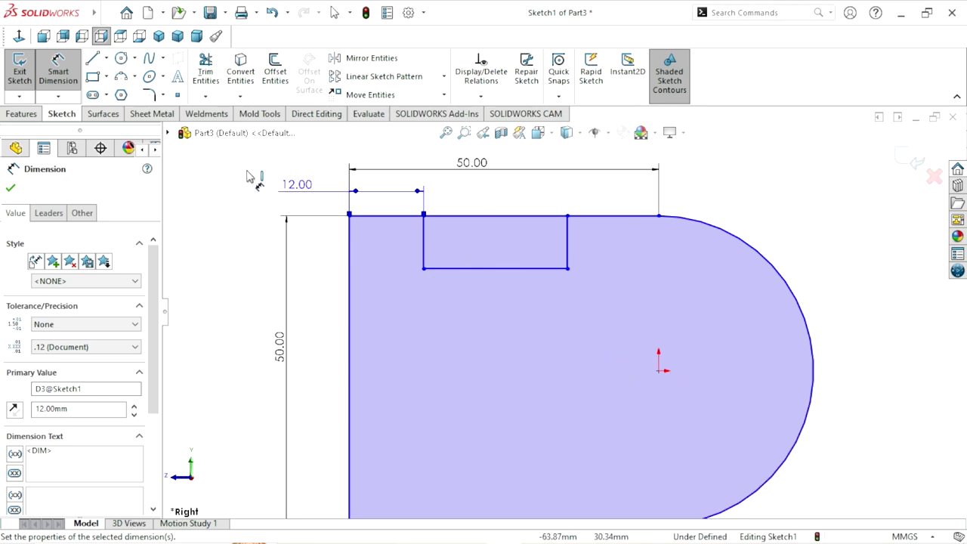
{"action": "left_click", "coordinate": [499, 206]}
{"action": "left_click", "coordinate": [498, 202]}
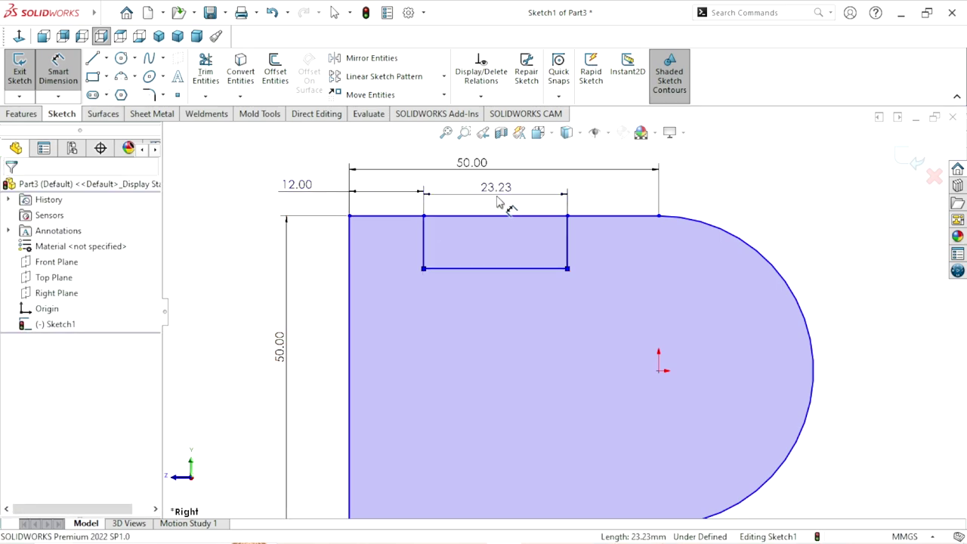
{"action": "double_click", "coordinate": [498, 202]}
{"action": "type", "text": "25"}
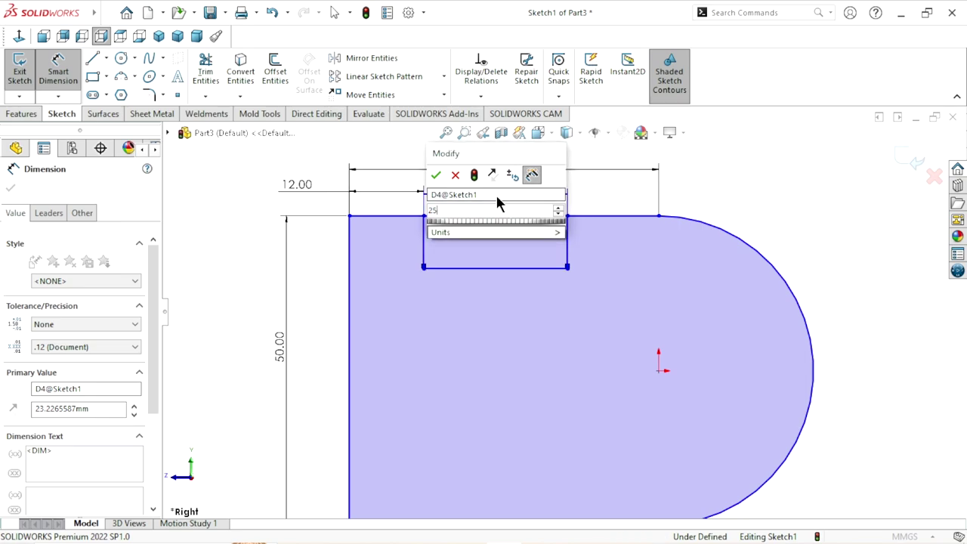
{"action": "left_click", "coordinate": [436, 175]}
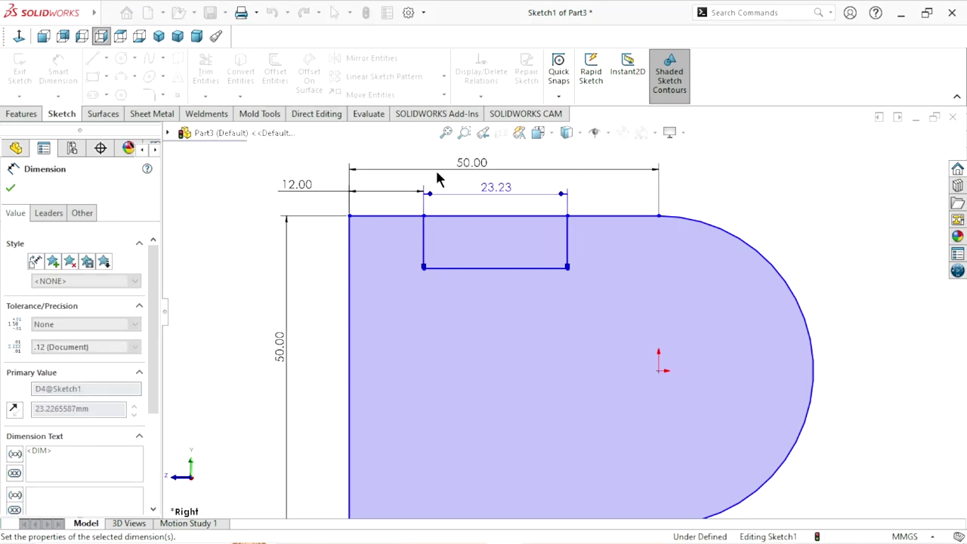
{"action": "scroll", "coordinate": [544, 302], "scroll_direction": "up", "scroll_amount": 2}
{"action": "scroll", "coordinate": [643, 272], "scroll_direction": "down", "scroll_amount": 2}
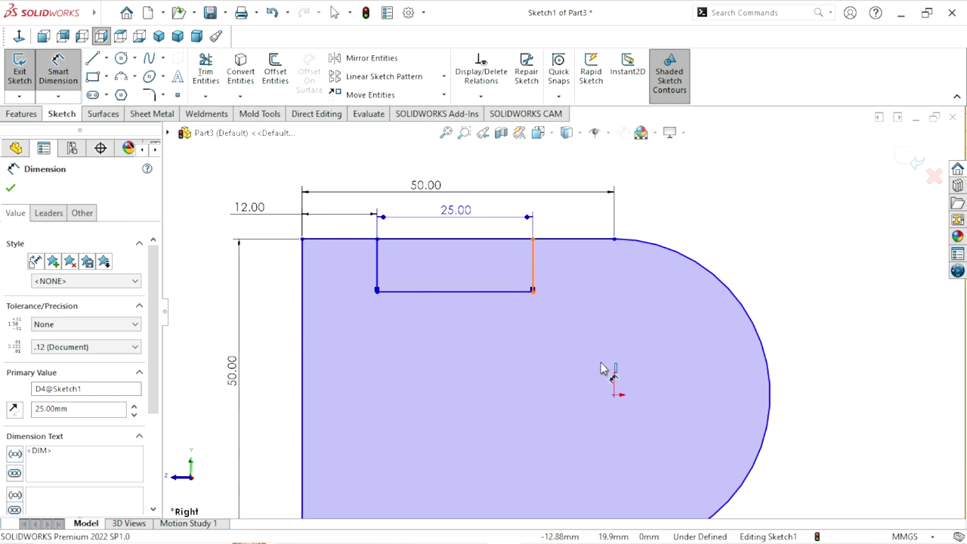
Draw a vertical line from the top edge to the arc centre, 13 mm from the notch
{"action": "key", "text": "l"}
{"action": "left_click", "coordinate": [613, 239]}
{"action": "left_click", "coordinate": [613, 291]}
{"action": "double_click", "coordinate": [614, 393]}
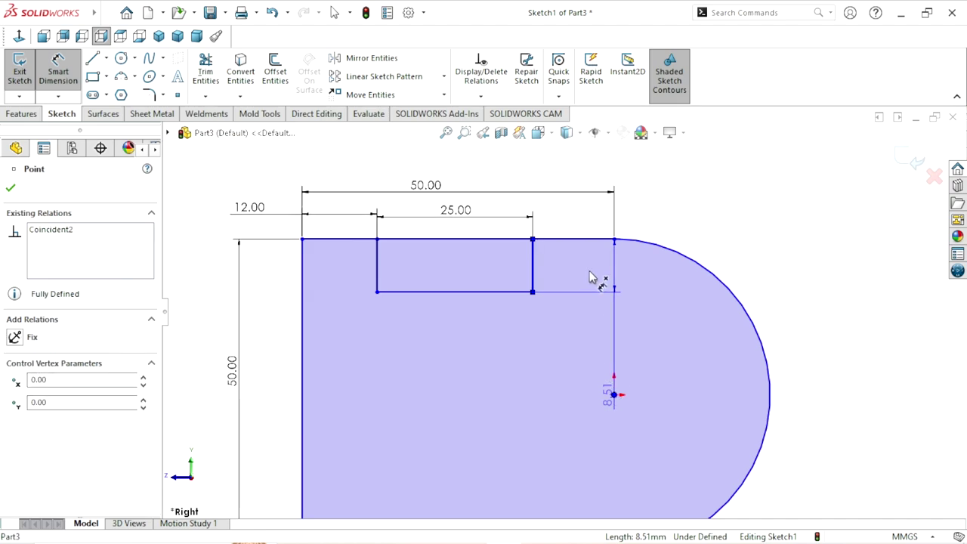
{"action": "left_click", "coordinate": [585, 240]}
{"action": "left_click", "coordinate": [585, 225]}
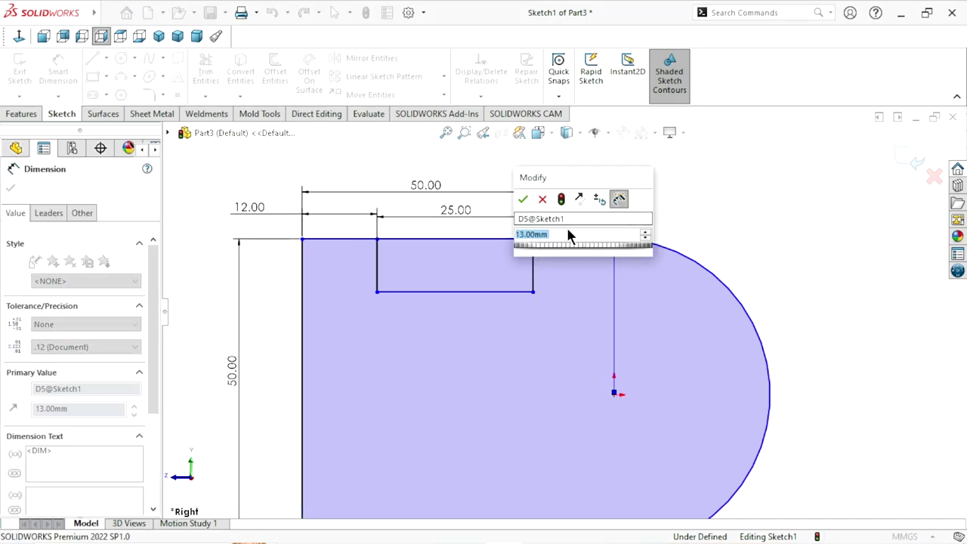
{"action": "left_click", "coordinate": [521, 196]}
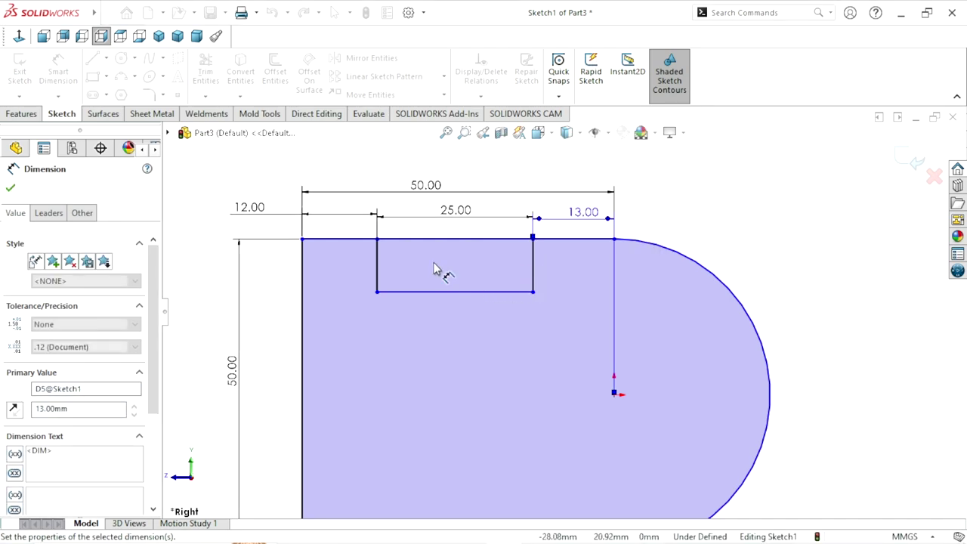
{"action": "left_click", "coordinate": [124, 60]}
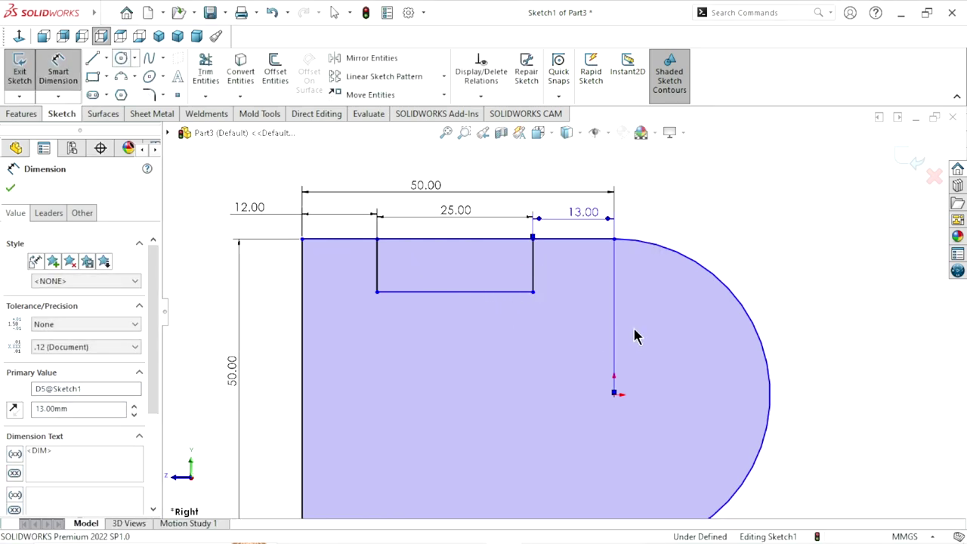
Draw a circle at the arc's centre and dimension its diameter to 14 mm
{"action": "left_click", "coordinate": [616, 394]}
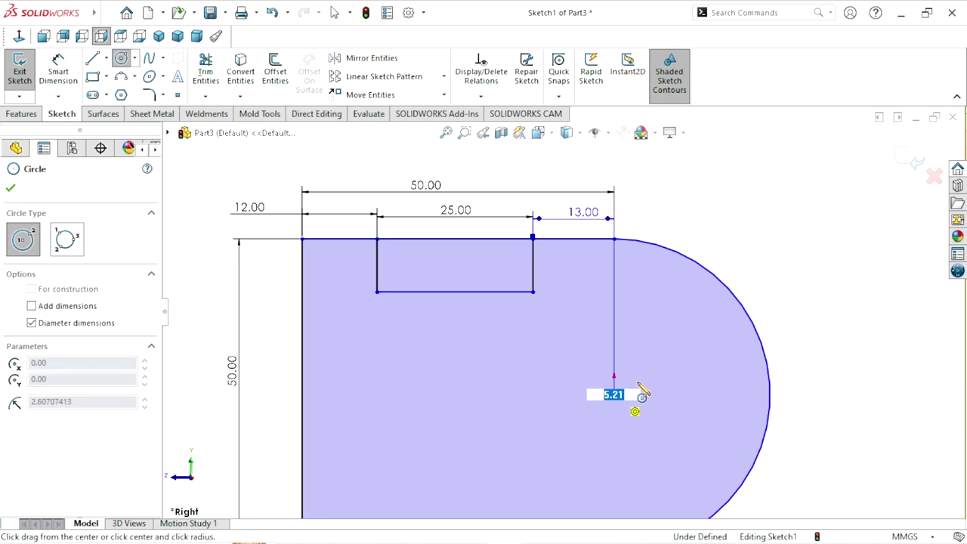
{"action": "left_click", "coordinate": [671, 379]}
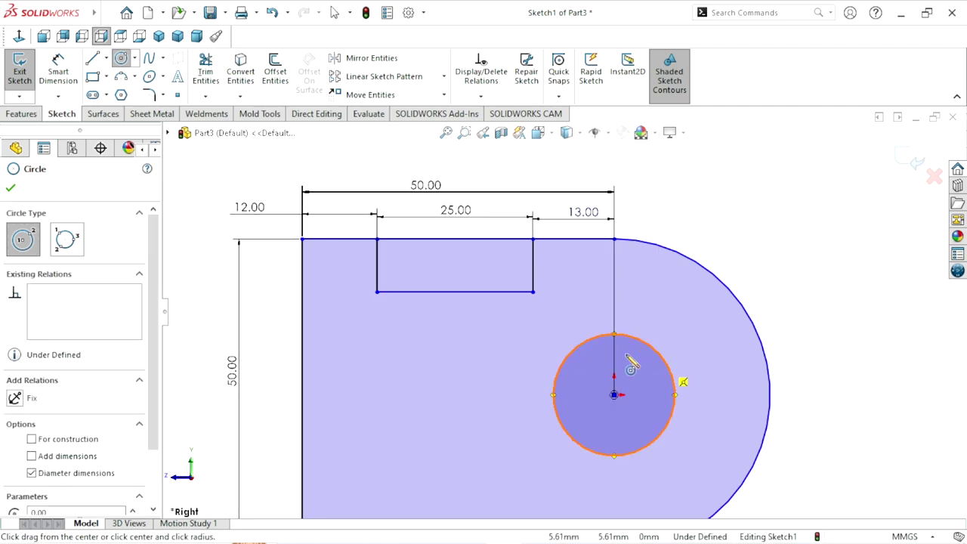
{"action": "left_click", "coordinate": [10, 187]}
{"action": "left_click", "coordinate": [60, 76]}
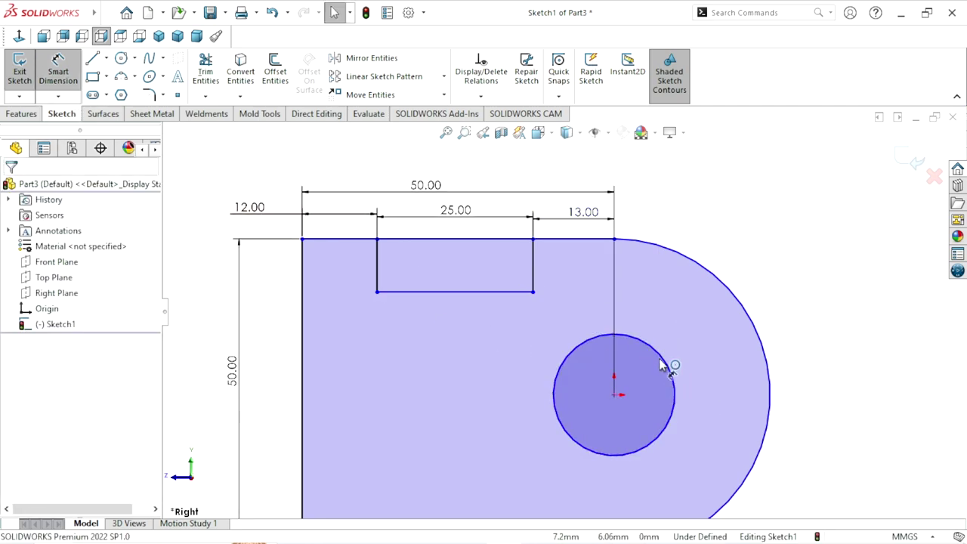
{"action": "left_click", "coordinate": [675, 374]}
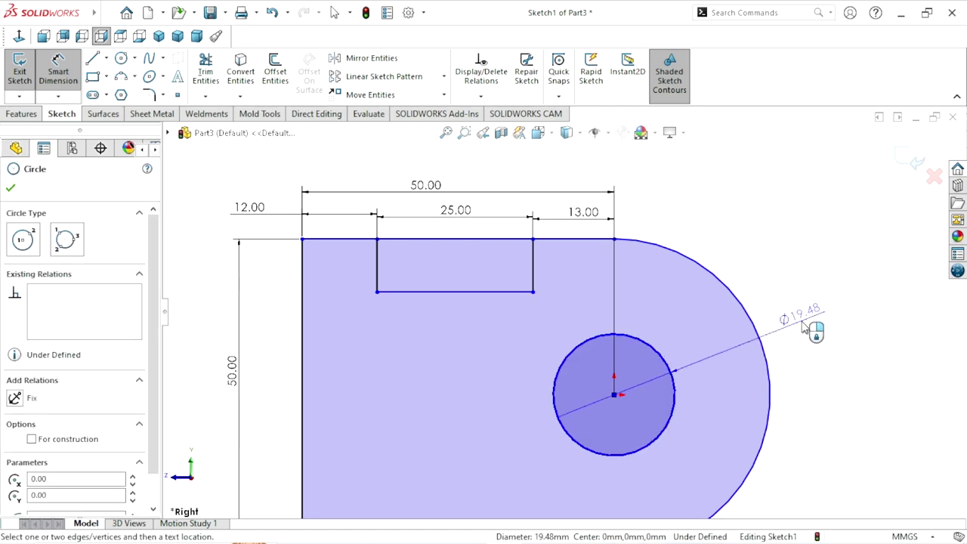
{"action": "left_click", "coordinate": [804, 326]}
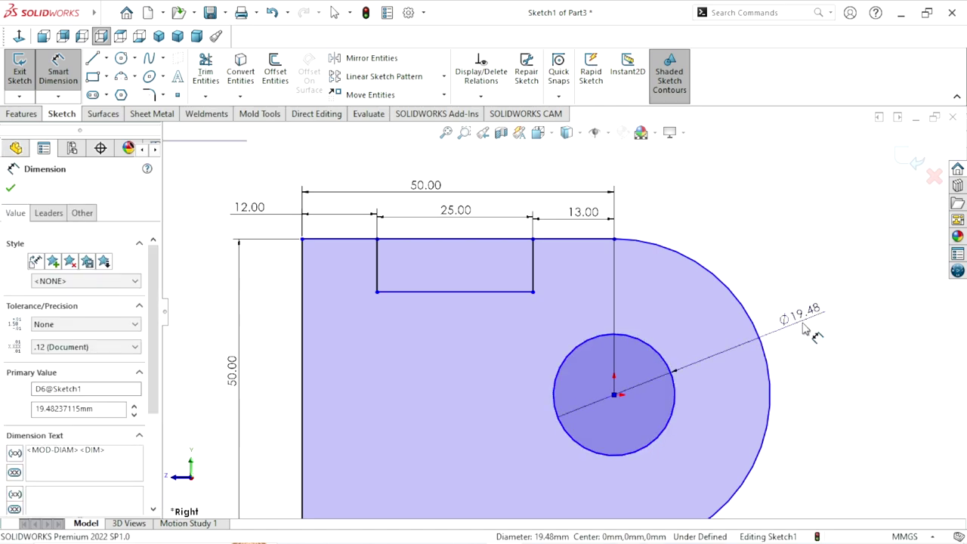
{"action": "type", "text": "14"}
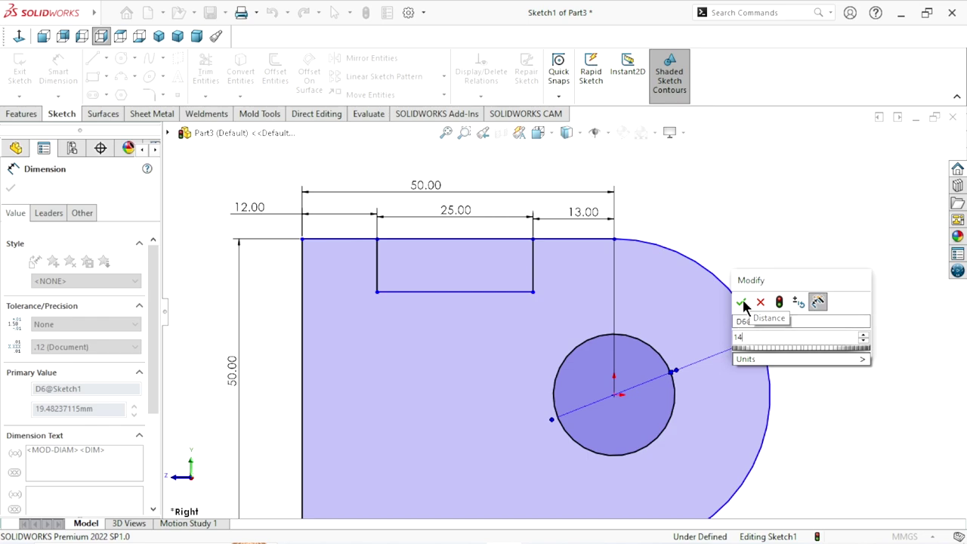
{"action": "left_click", "coordinate": [741, 301]}
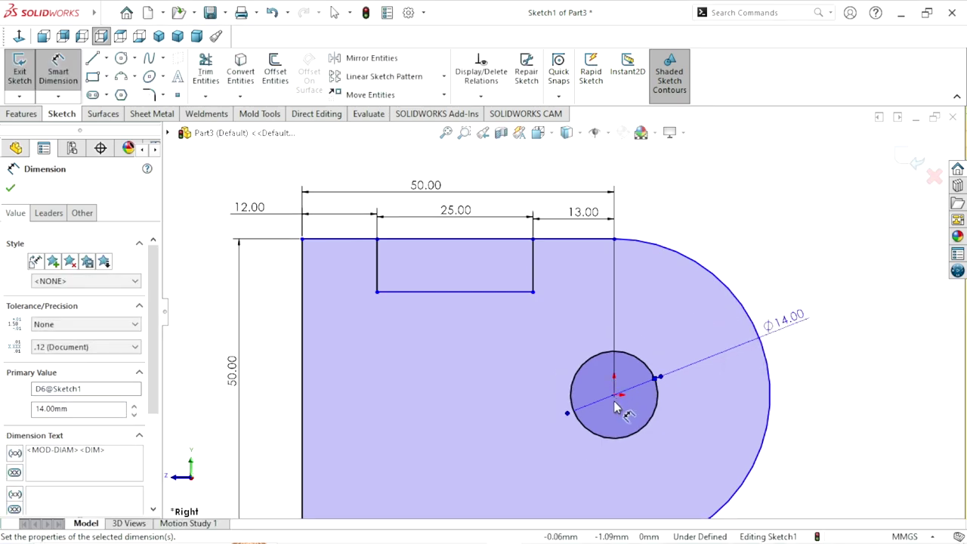
{"action": "key", "text": "f"}
{"action": "scroll", "coordinate": [561, 356], "scroll_direction": "down", "scroll_amount": 2}
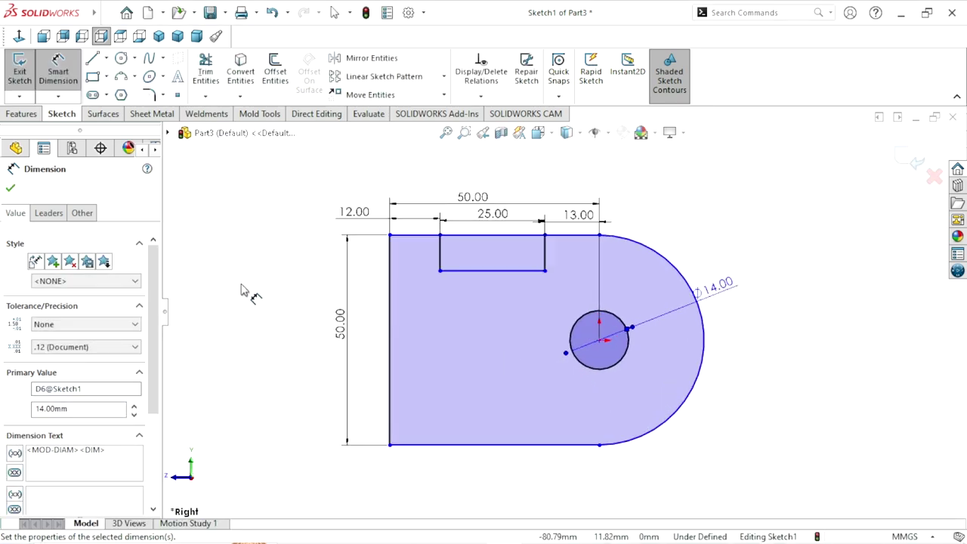
Change the notch depth dimension from 8.51 mm to 6 mm
{"action": "left_click", "coordinate": [16, 189]}
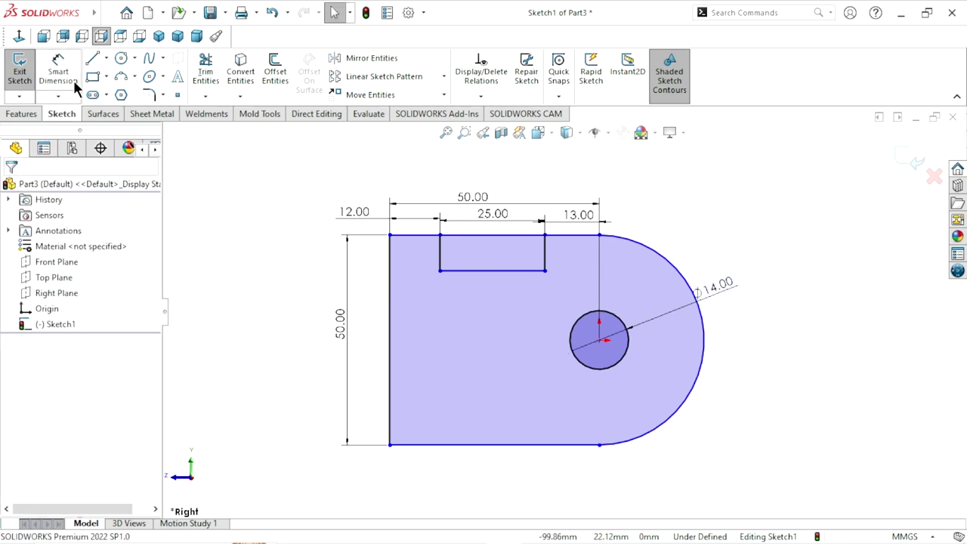
{"action": "left_click", "coordinate": [518, 271]}
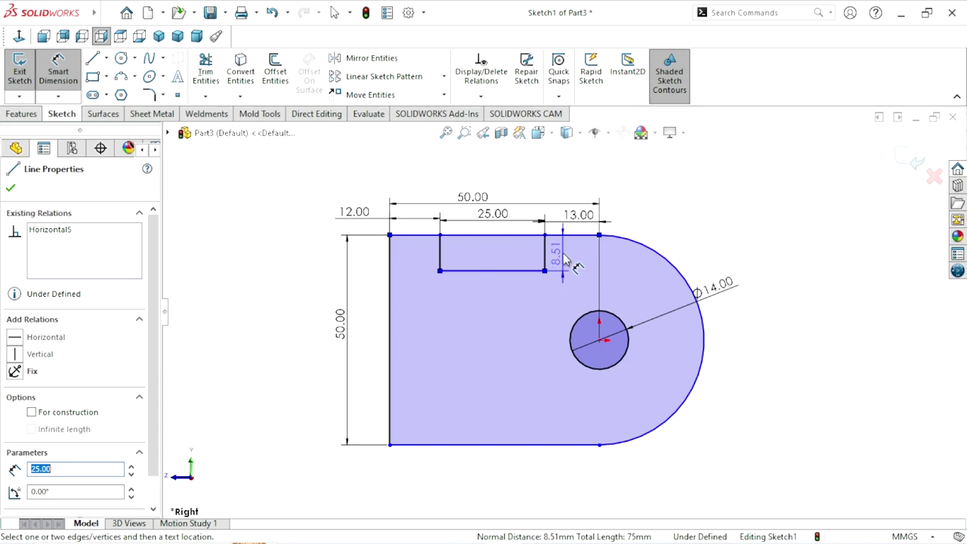
{"action": "left_click", "coordinate": [567, 261]}
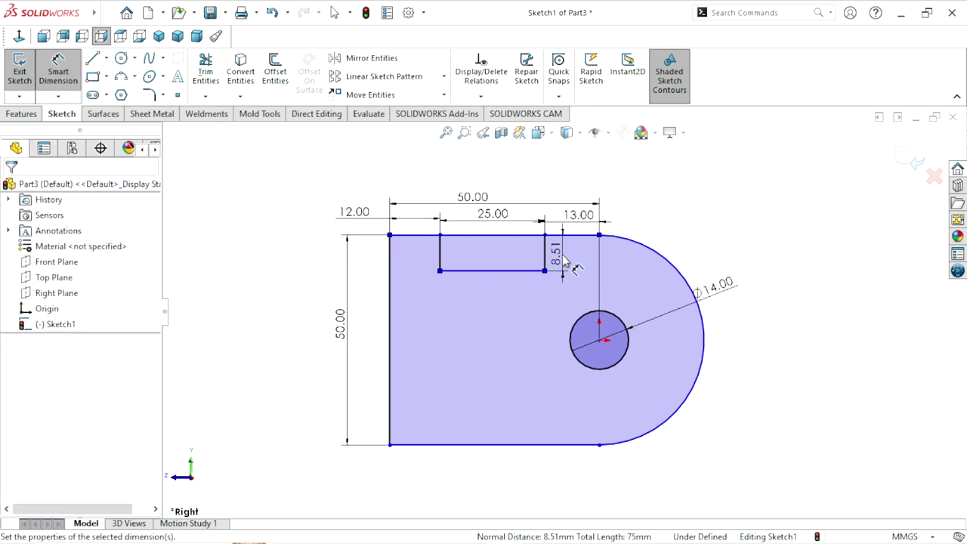
{"action": "type", "text": "6"}
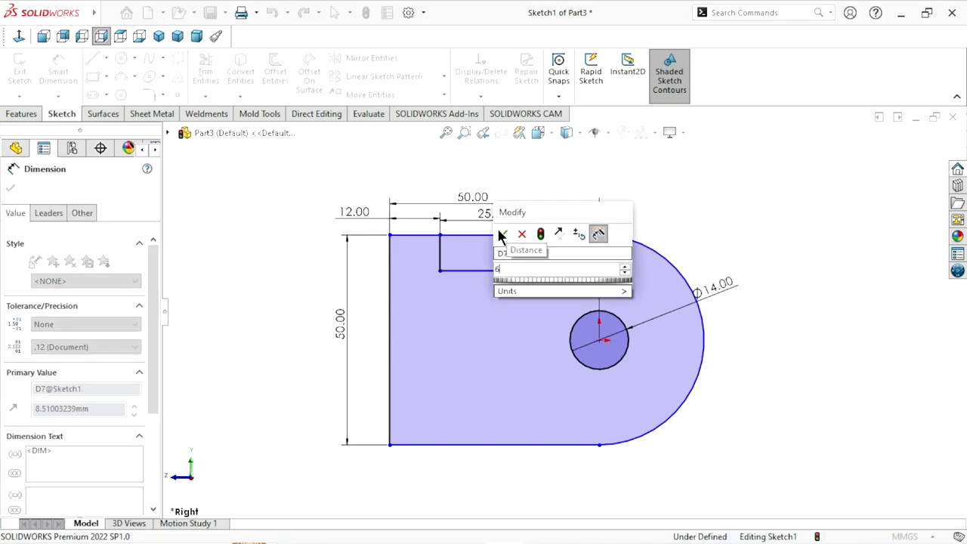
{"action": "left_click", "coordinate": [501, 235]}
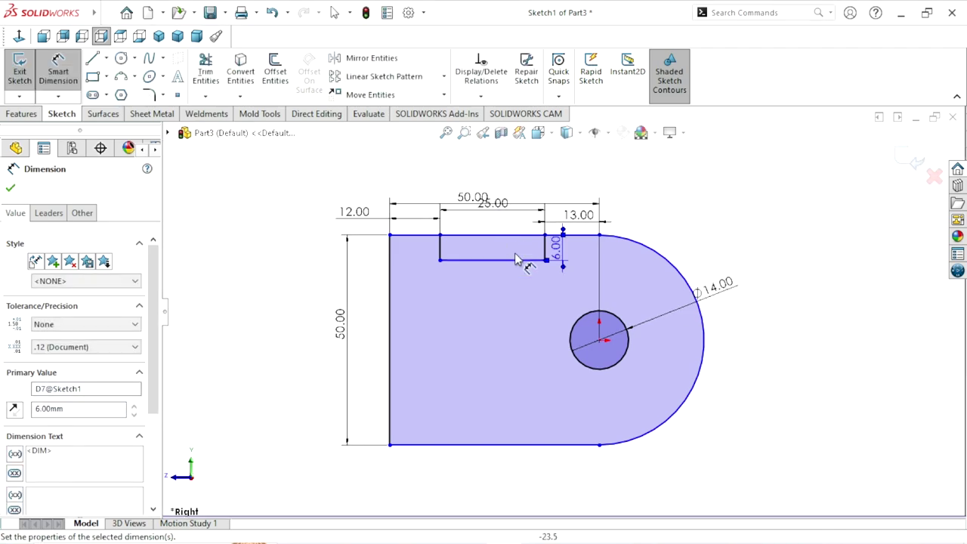
{"action": "scroll", "coordinate": [529, 295], "scroll_direction": "down", "scroll_amount": 2}
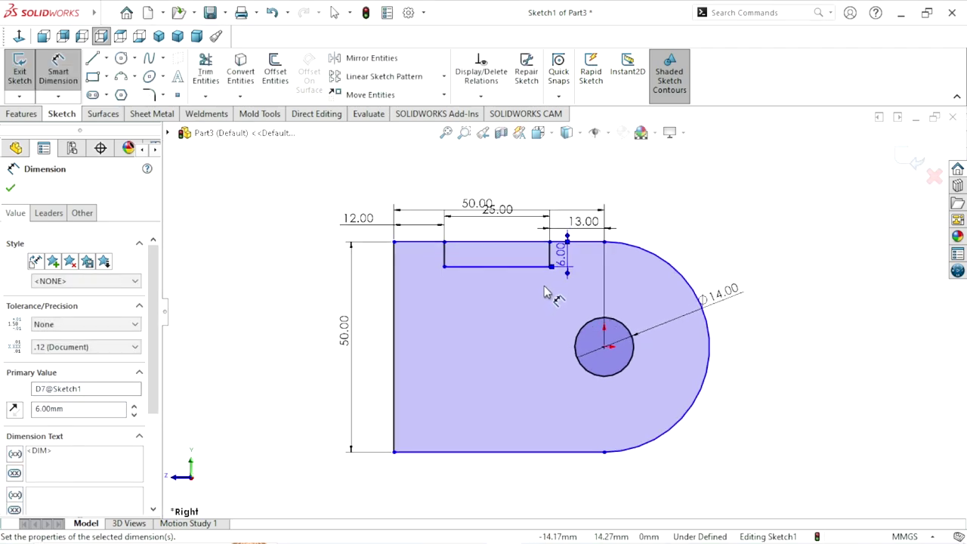
{"action": "left_click", "coordinate": [11, 188]}
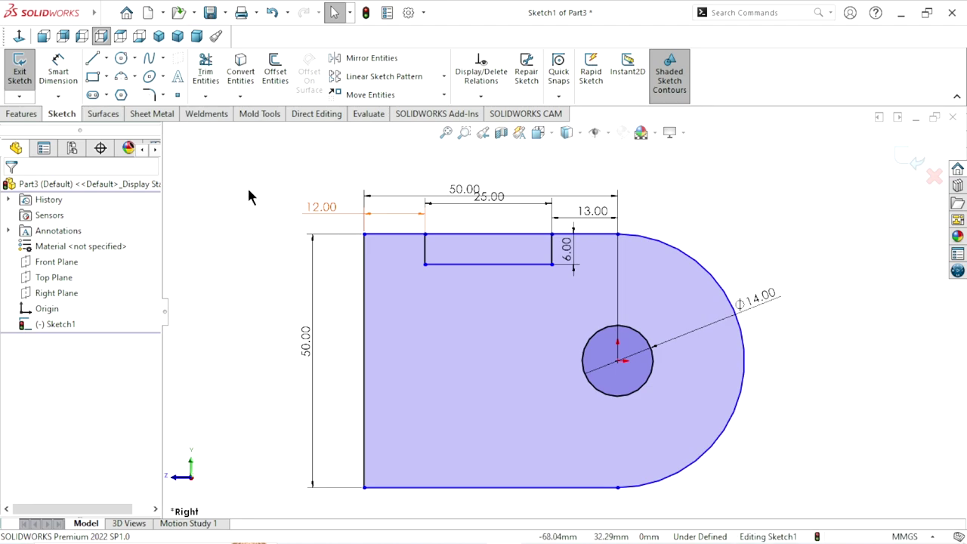
Draw a horizontal centerline from the hole centre to the left edge, then trim the top edge across the notch
{"action": "left_click", "coordinate": [110, 64]}
{"action": "left_click", "coordinate": [115, 94]}
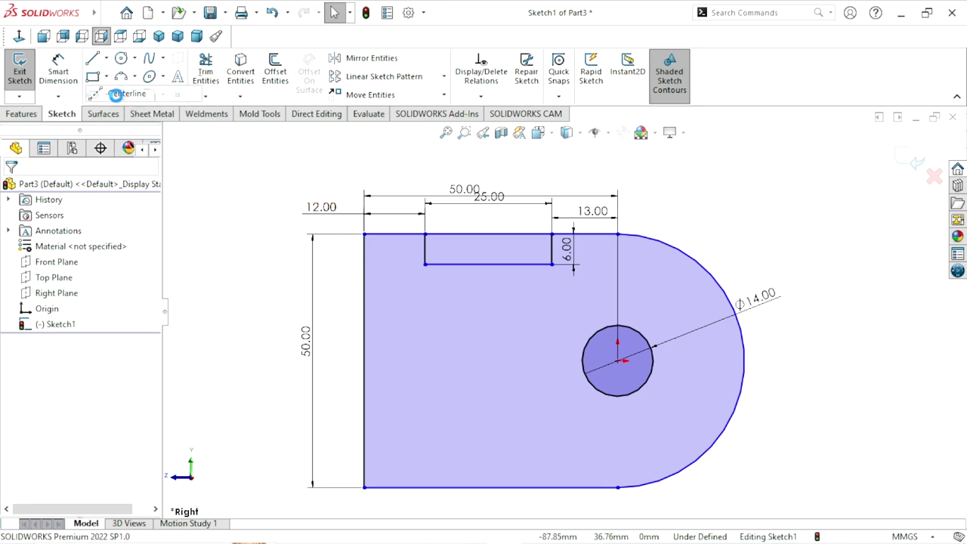
{"action": "left_click", "coordinate": [618, 360]}
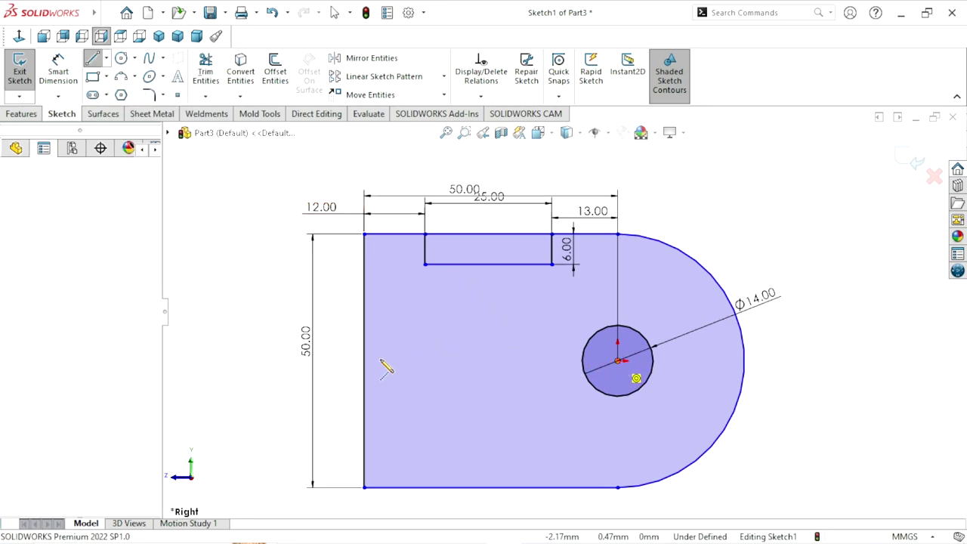
{"action": "left_click", "coordinate": [364, 360]}
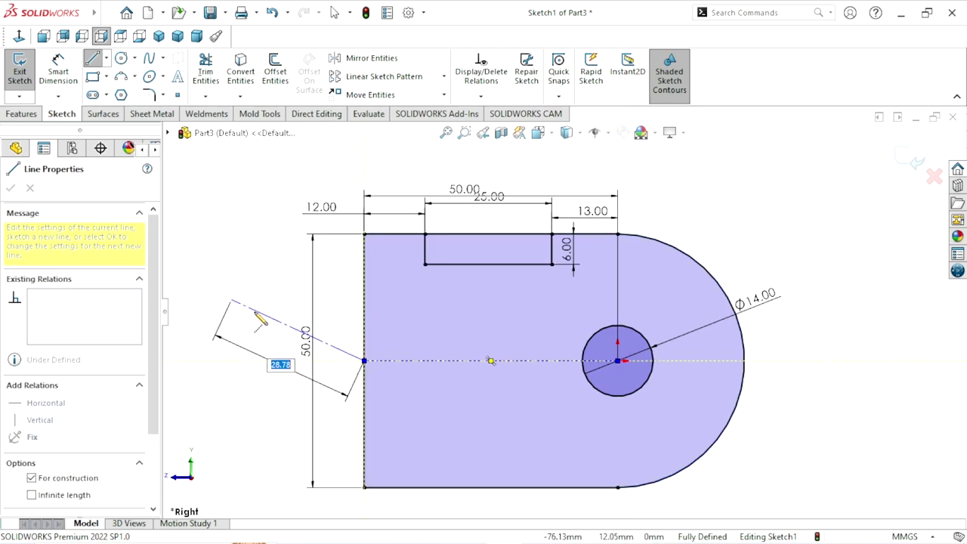
{"action": "right_click", "coordinate": [231, 299]}
{"action": "left_click", "coordinate": [265, 326]}
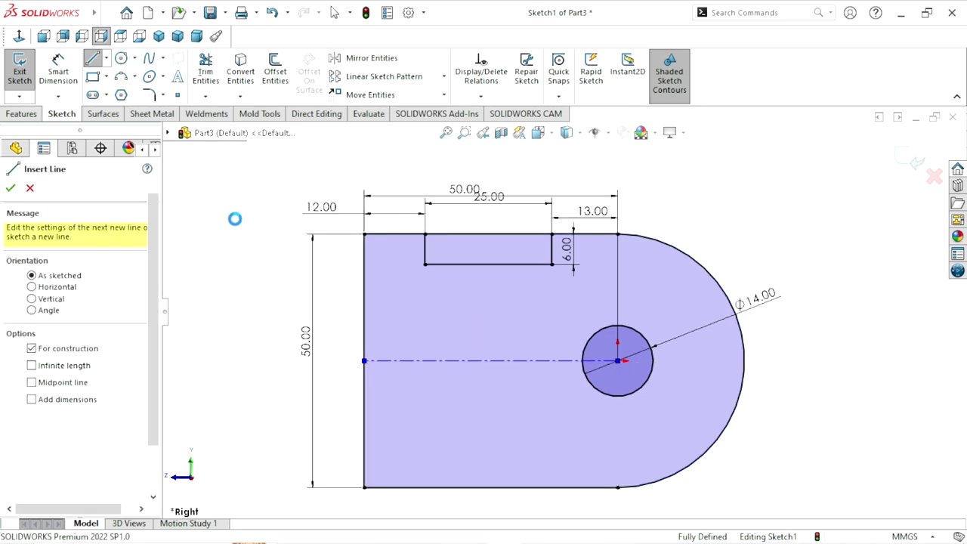
{"action": "left_click", "coordinate": [206, 72]}
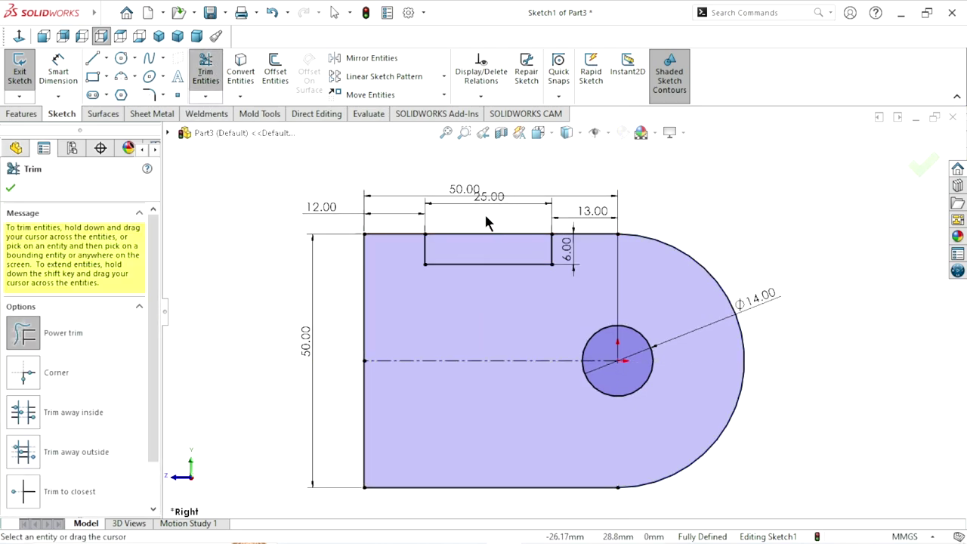
{"action": "left_click_drag", "start_coordinate": [490, 216], "coordinate": [488, 238]}
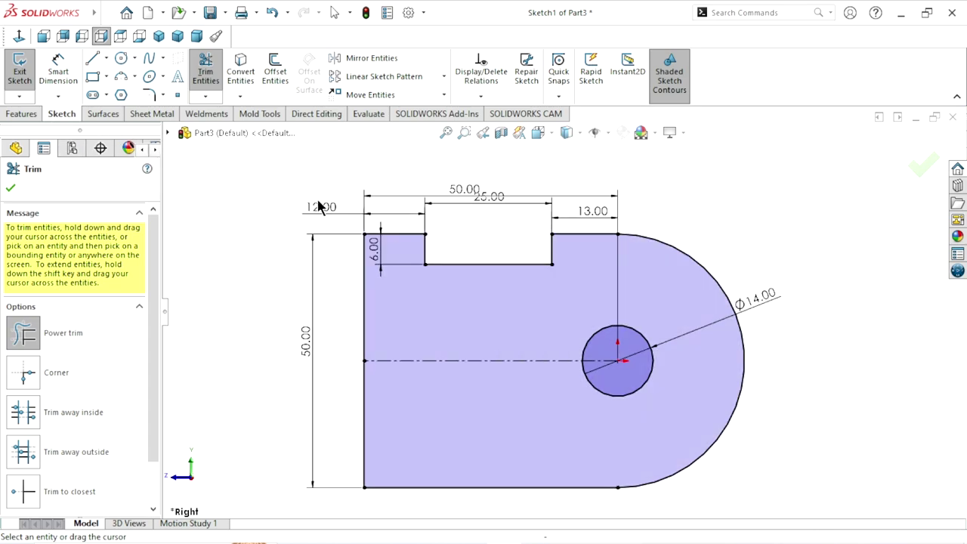
Mirror the notch's three lines about the horizontal centerline onto the bottom edge
{"action": "left_click", "coordinate": [10, 191]}
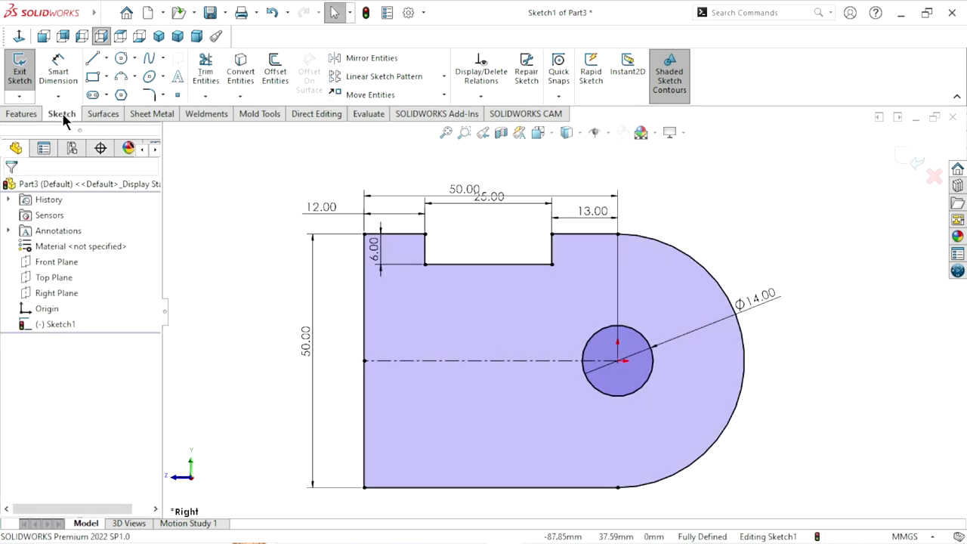
{"action": "left_click", "coordinate": [372, 58]}
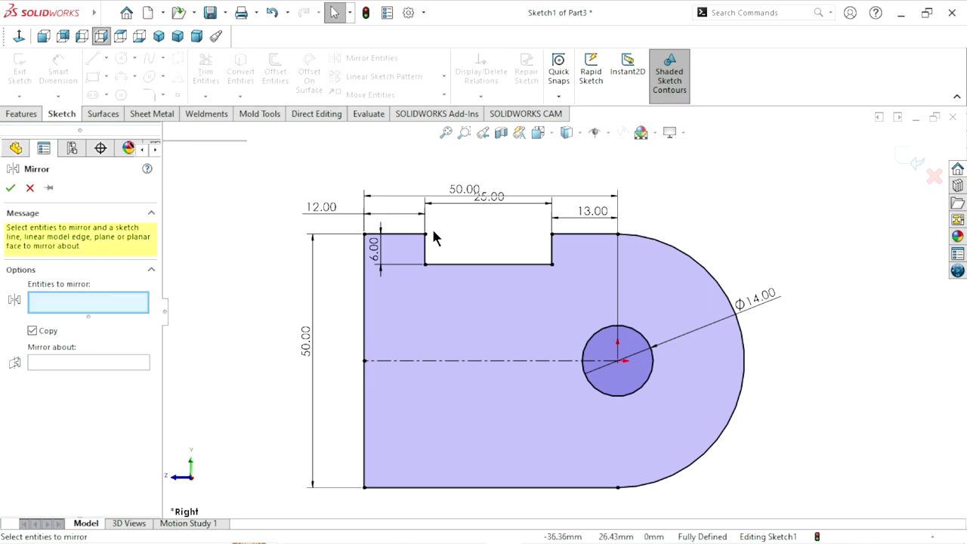
{"action": "left_click", "coordinate": [426, 251]}
{"action": "left_click", "coordinate": [470, 265]}
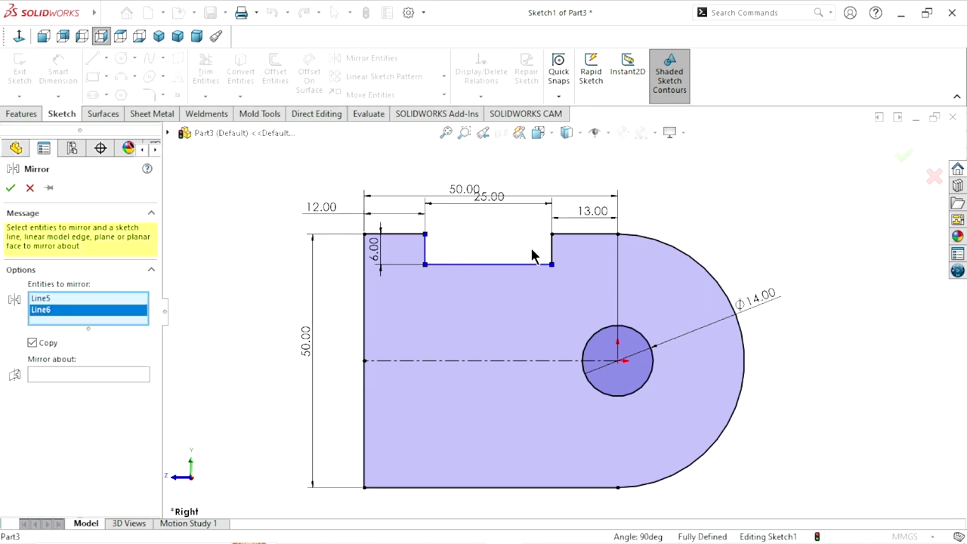
{"action": "left_click", "coordinate": [554, 246]}
{"action": "left_click", "coordinate": [61, 388]}
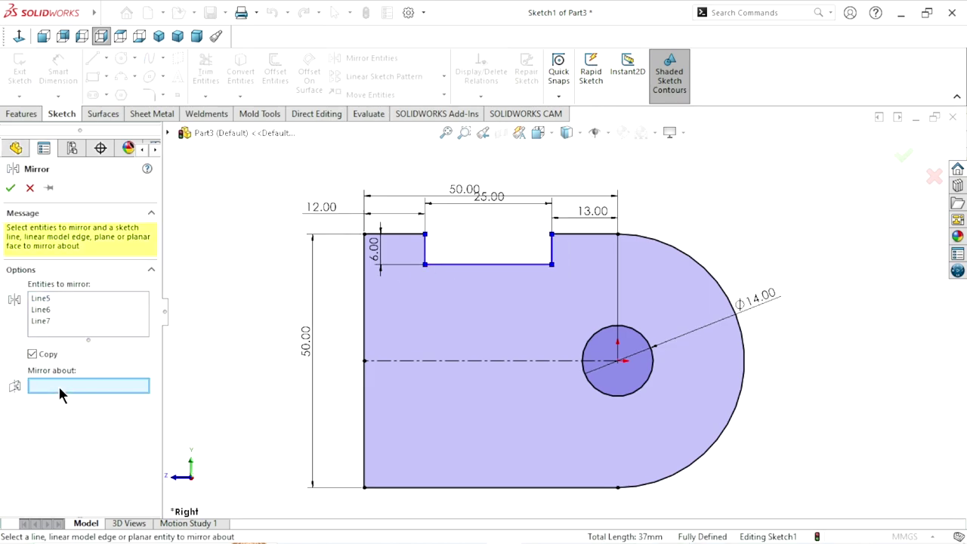
{"action": "left_click", "coordinate": [491, 361]}
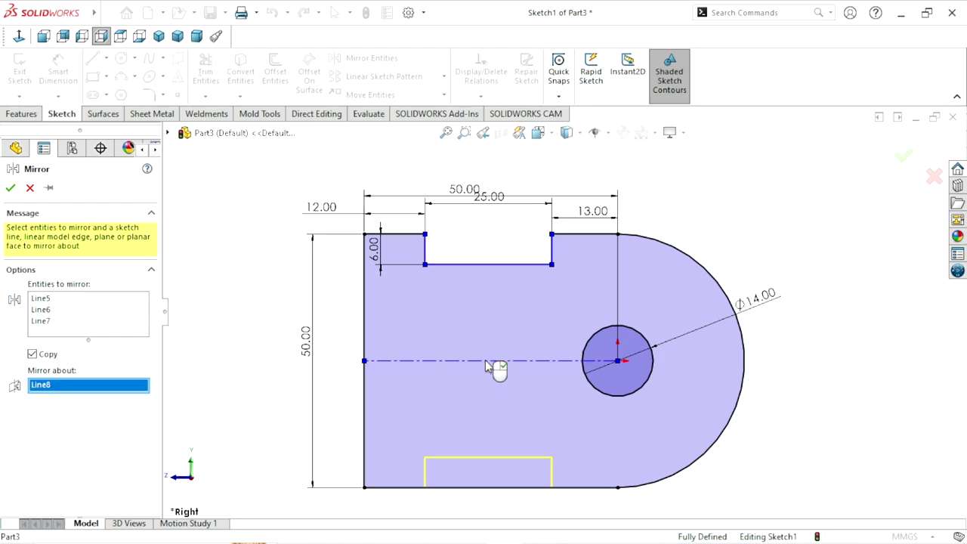
{"action": "left_click", "coordinate": [11, 188]}
Trim the bottom edge inside the mirrored notch to open the slot
{"action": "left_click", "coordinate": [205, 72]}
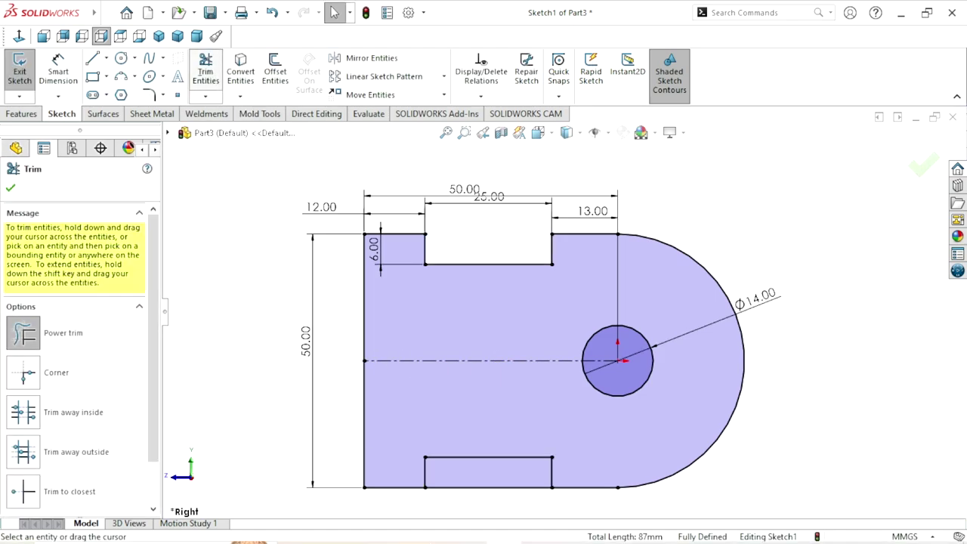
{"action": "mouse_move", "coordinate": [476, 470]}
{"action": "left_mouse_down"}
{"action": "mouse_move", "coordinate": [473, 488]}
{"action": "mouse_move", "coordinate": [462, 486]}
{"action": "left_mouse_up"}
{"action": "left_click", "coordinate": [11, 188]}
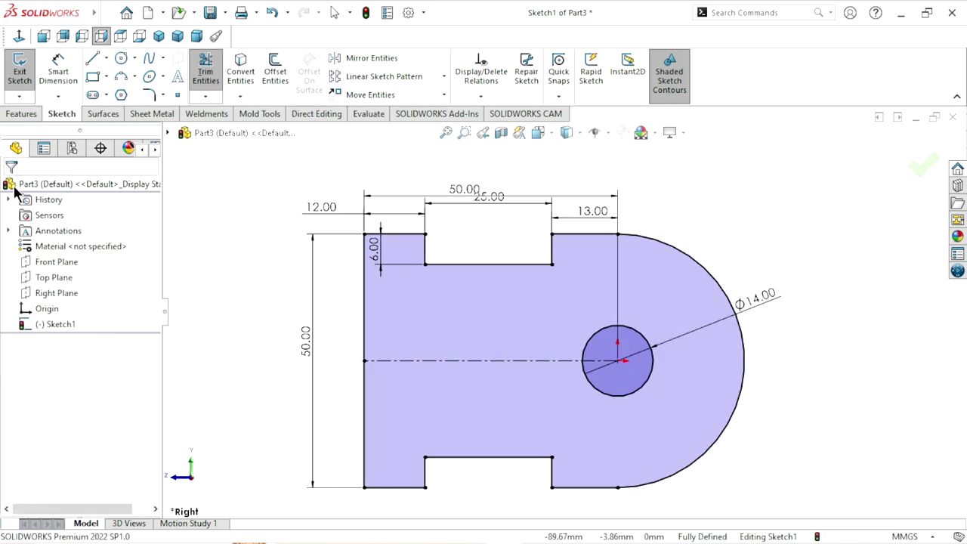
{"action": "scroll", "coordinate": [605, 377], "scroll_direction": "up", "scroll_amount": 2}
{"action": "scroll", "coordinate": [592, 385], "scroll_direction": "down", "scroll_amount": 2}
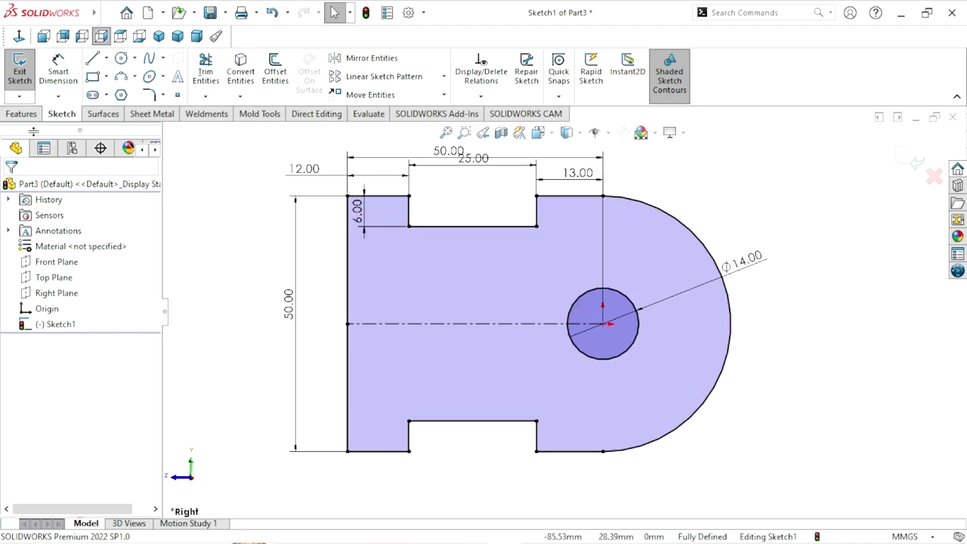
Extrude the sketch into Boss-Extrude1, 50 mm deep with a Mid Plane end condition
{"action": "left_click", "coordinate": [22, 116]}
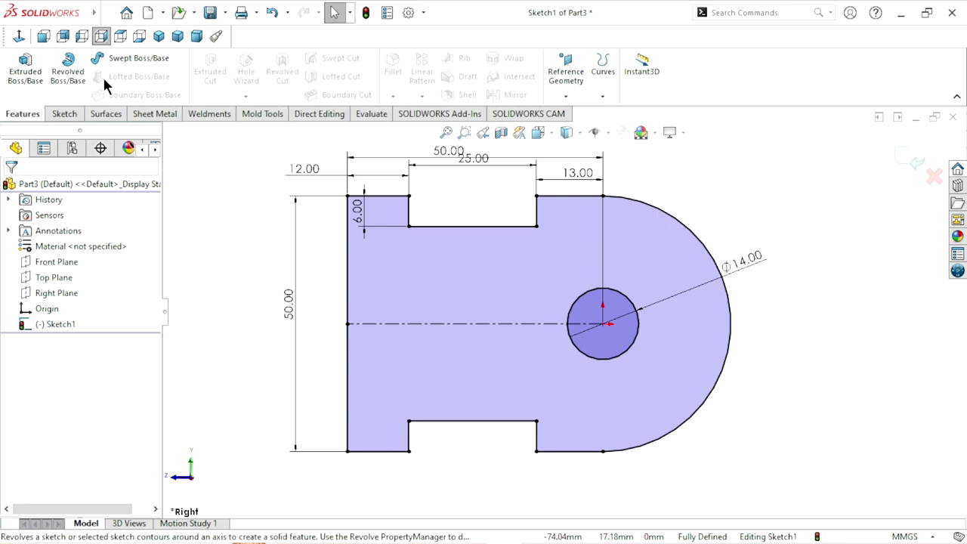
{"action": "left_click", "coordinate": [25, 72]}
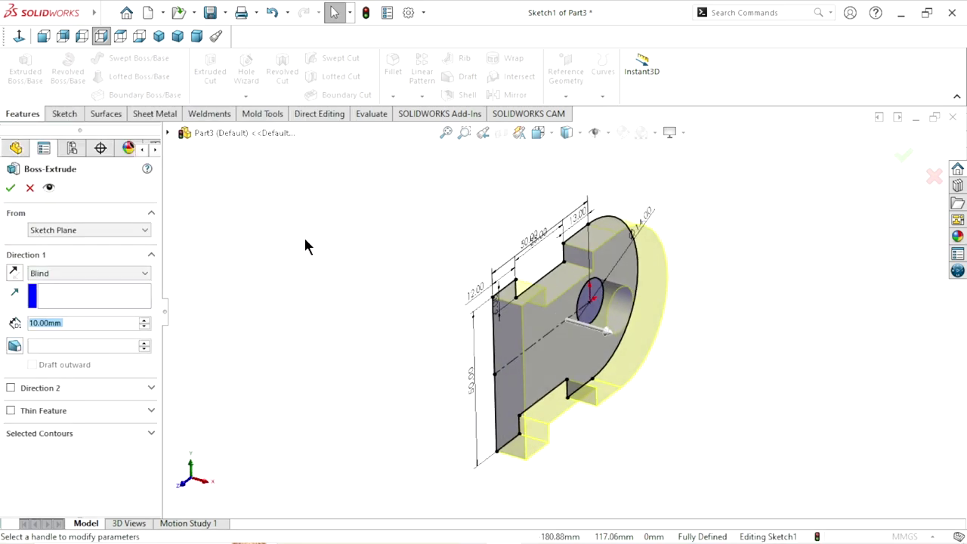
{"action": "left_click", "coordinate": [83, 330]}
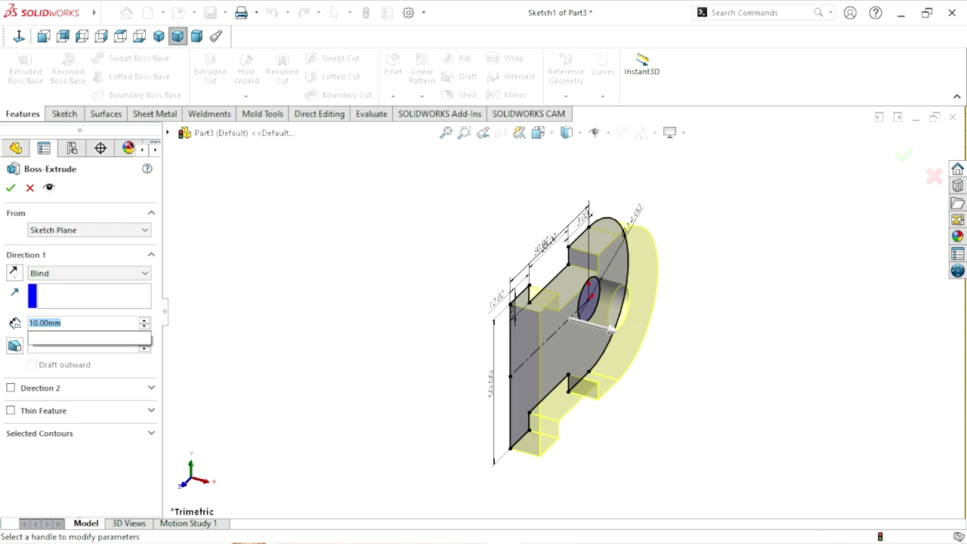
{"action": "type", "text": "50"}
{"action": "key", "text": "Return"}
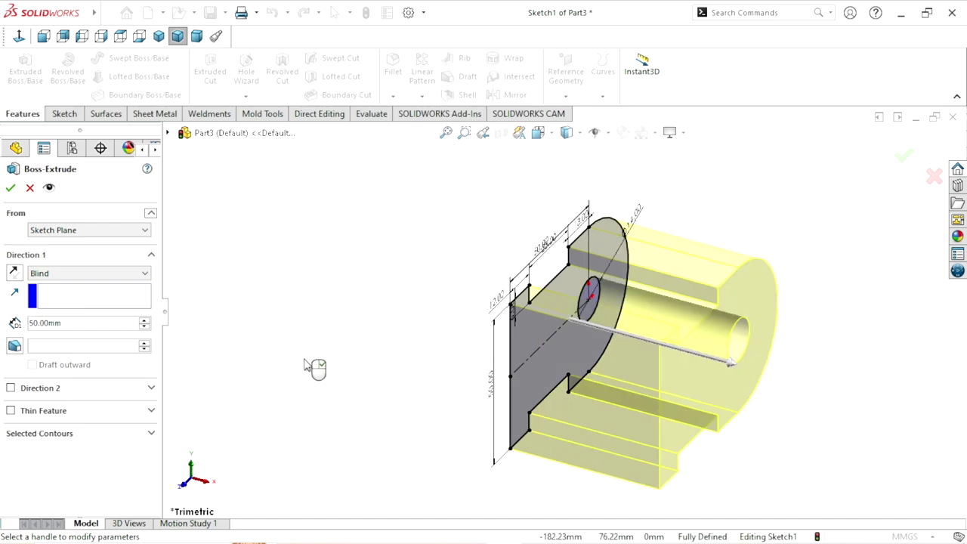
{"action": "left_click", "coordinate": [91, 231]}
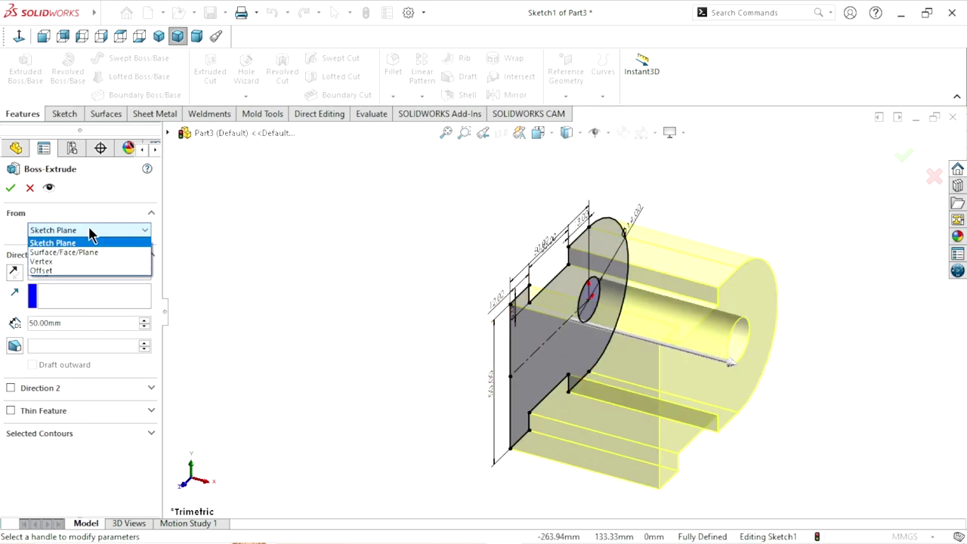
{"action": "left_click", "coordinate": [75, 244]}
{"action": "left_click", "coordinate": [75, 271]}
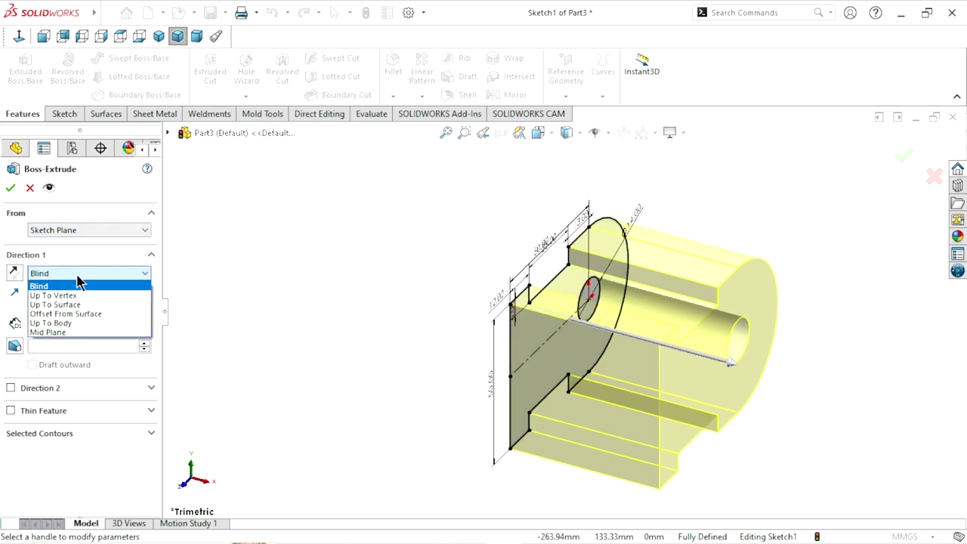
{"action": "left_click", "coordinate": [55, 334]}
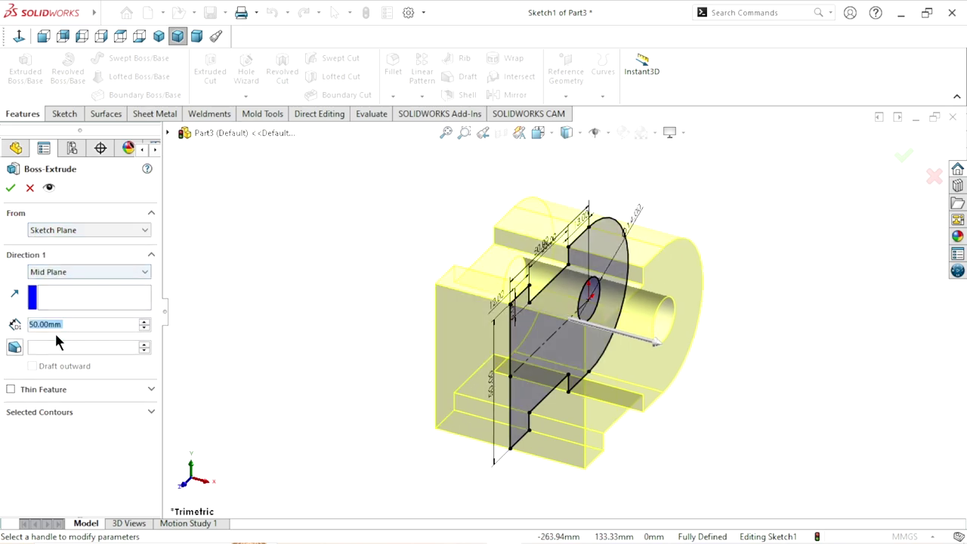
{"action": "left_click", "coordinate": [9, 190]}
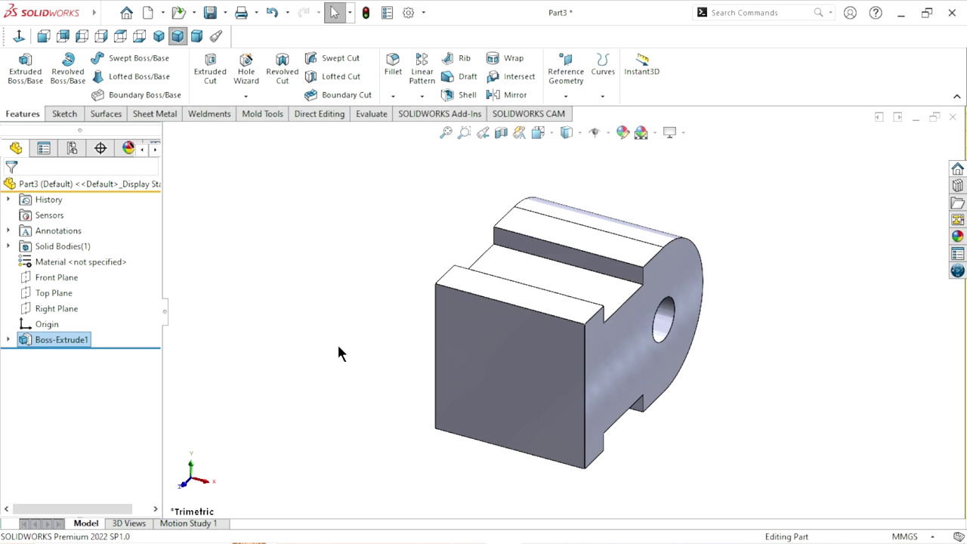
Orbit the bracket and select the profile sketch under Boss-Extrude1
{"action": "left_click", "coordinate": [339, 347]}
{"action": "mouse_move", "coordinate": [383, 356]}
{"action": "middle_mouse_down"}
{"action": "mouse_move", "coordinate": [323, 337]}
{"action": "mouse_move", "coordinate": [345, 330]}
{"action": "mouse_move", "coordinate": [300, 257]}
{"action": "mouse_move", "coordinate": [289, 256]}
{"action": "mouse_move", "coordinate": [340, 322]}
{"action": "mouse_move", "coordinate": [445, 380]}
{"action": "mouse_move", "coordinate": [597, 338]}
{"action": "middle_mouse_up"}
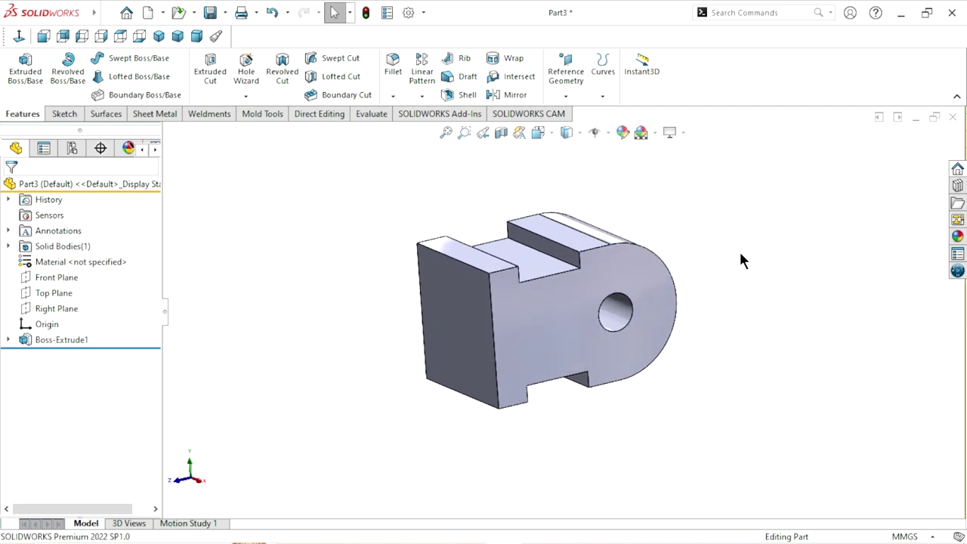
{"action": "left_click", "coordinate": [9, 340]}
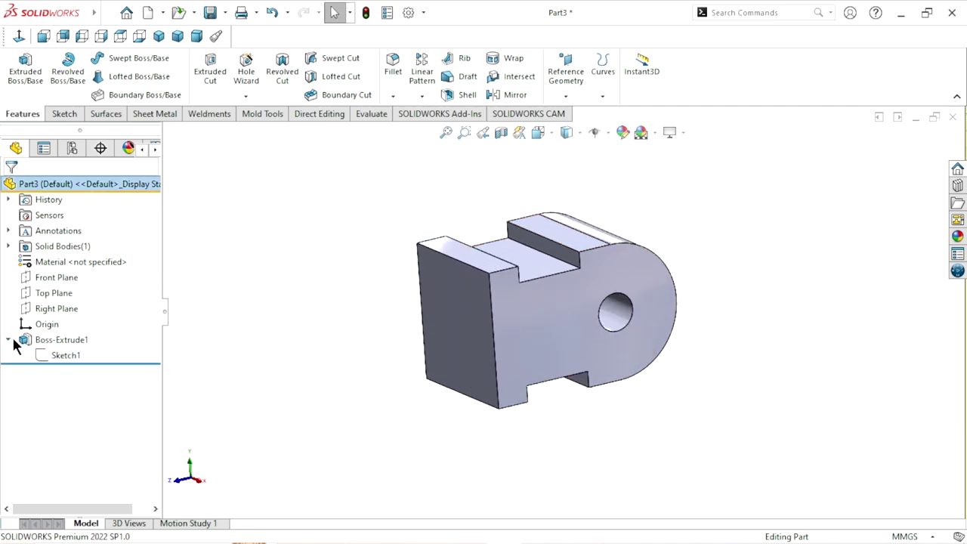
{"action": "left_click", "coordinate": [51, 356]}
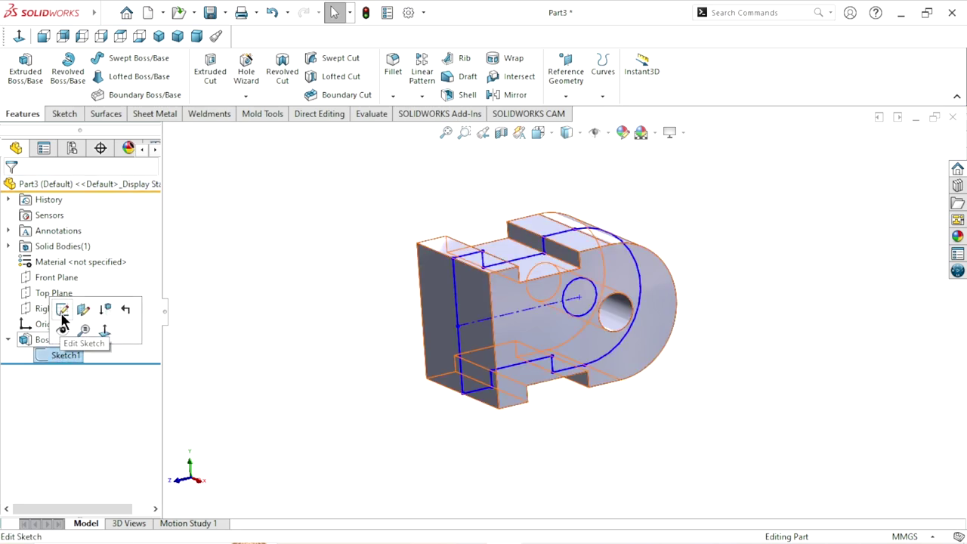
{"action": "left_click", "coordinate": [266, 320]}
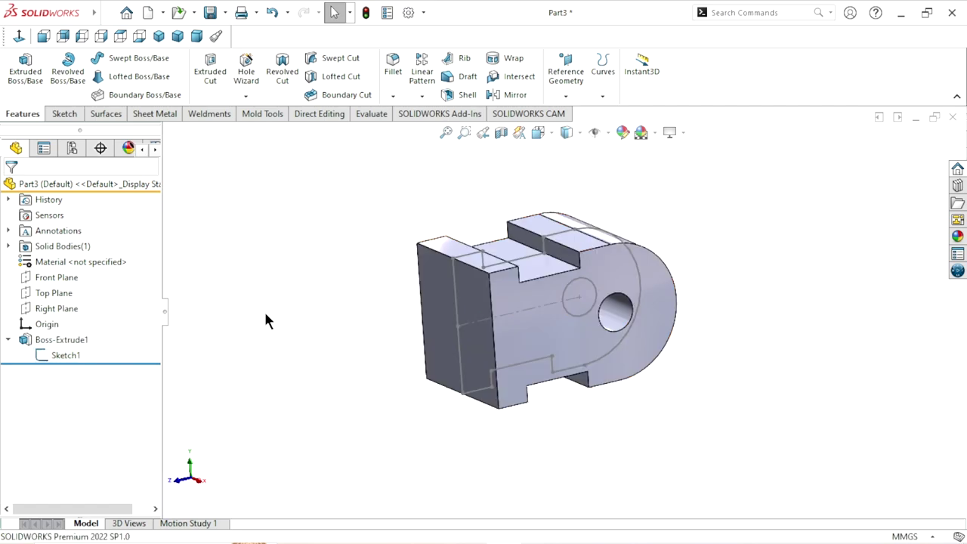
View the profile sketch face-on, then return to isometric and select the Right Plane
{"action": "left_click", "coordinate": [19, 37]}
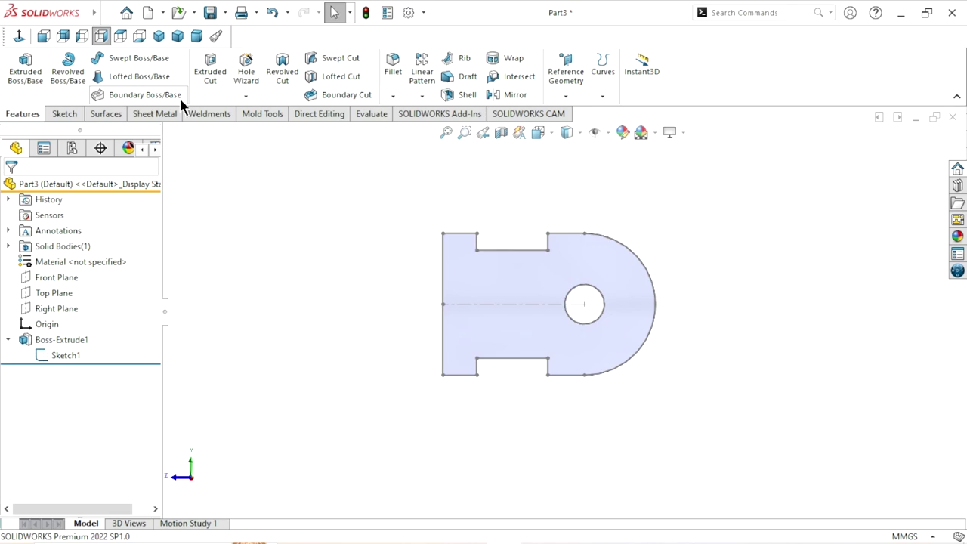
{"action": "left_click", "coordinate": [67, 354]}
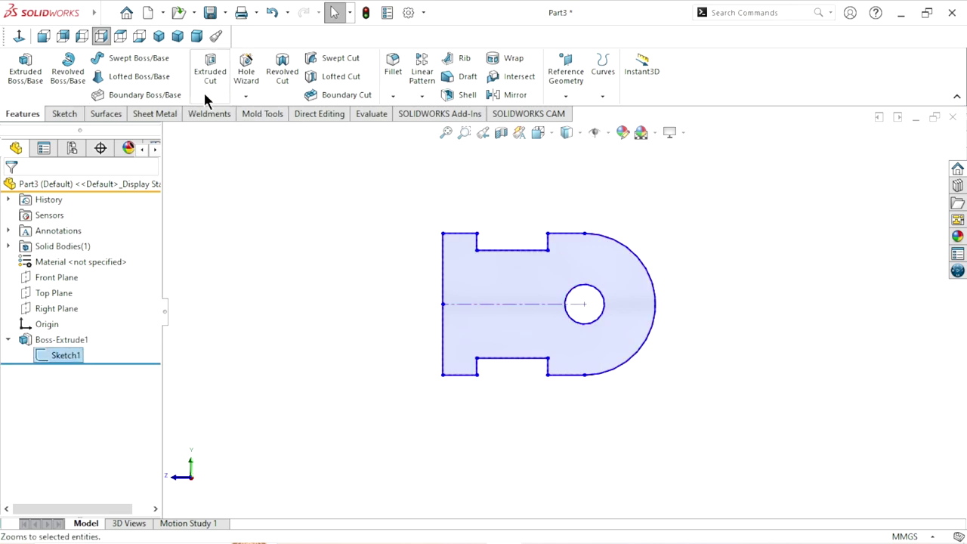
{"action": "left_click", "coordinate": [58, 115]}
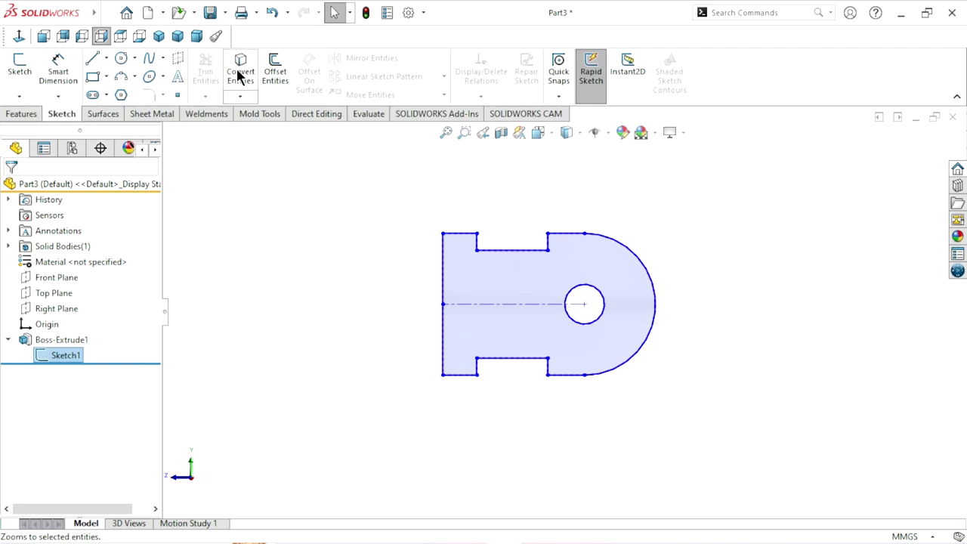
{"action": "left_click", "coordinate": [257, 240]}
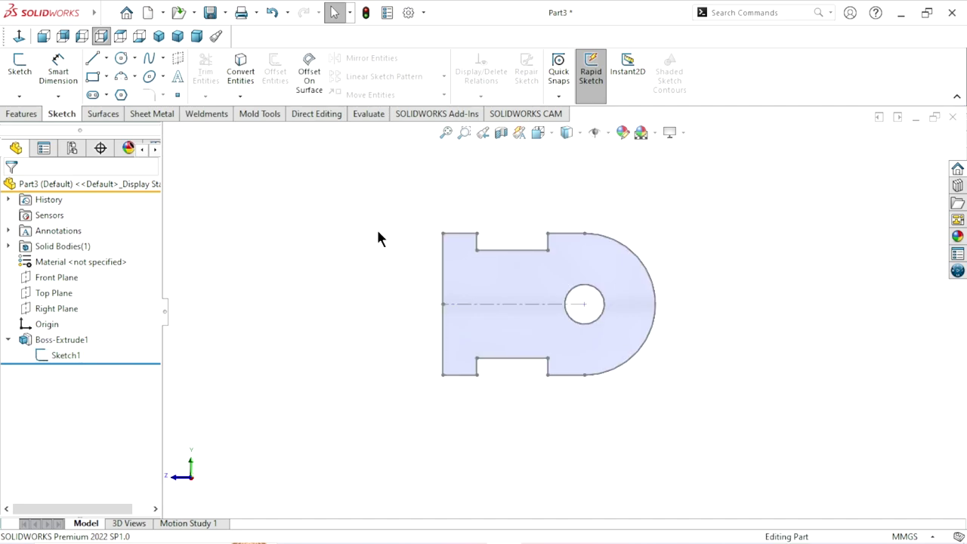
{"action": "key", "text": "ctrl+7"}
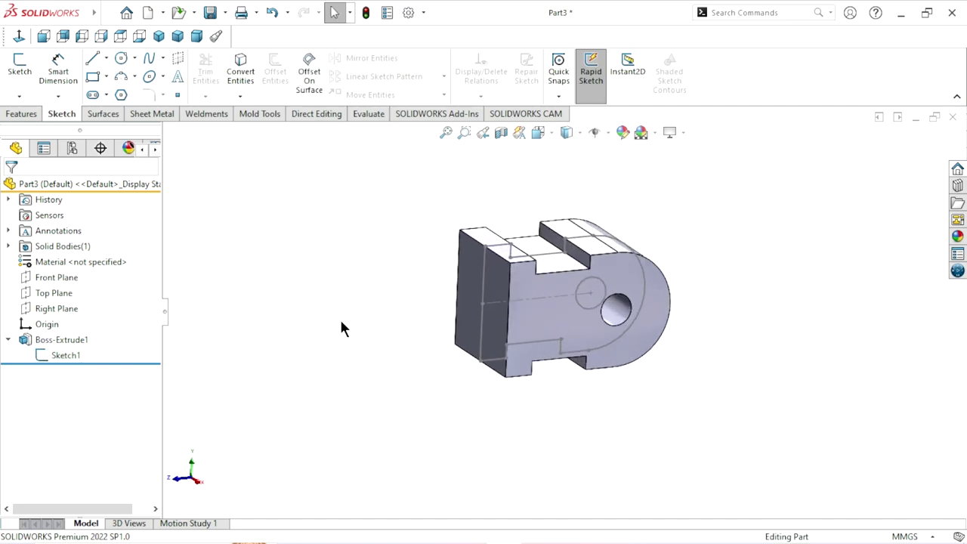
{"action": "left_click", "coordinate": [74, 311]}
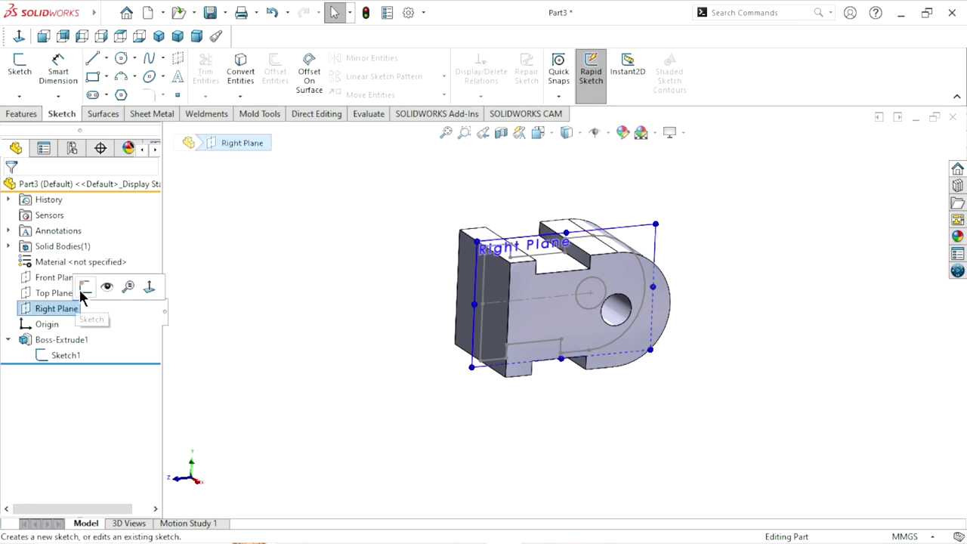
Start a Right Plane sketch, view it face-on, and convert Sketch1's outline into it
{"action": "left_click", "coordinate": [86, 287]}
{"action": "left_click", "coordinate": [19, 35]}
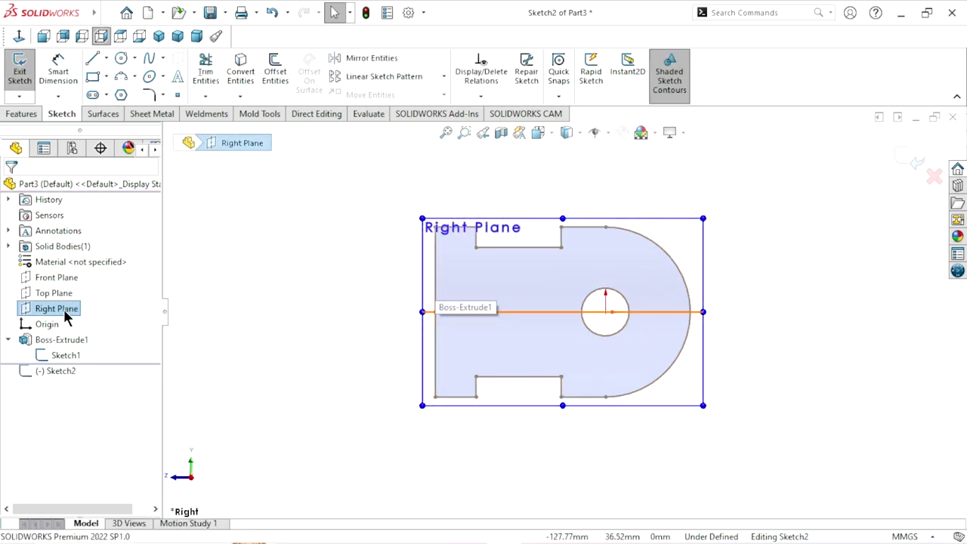
{"action": "left_click", "coordinate": [61, 355]}
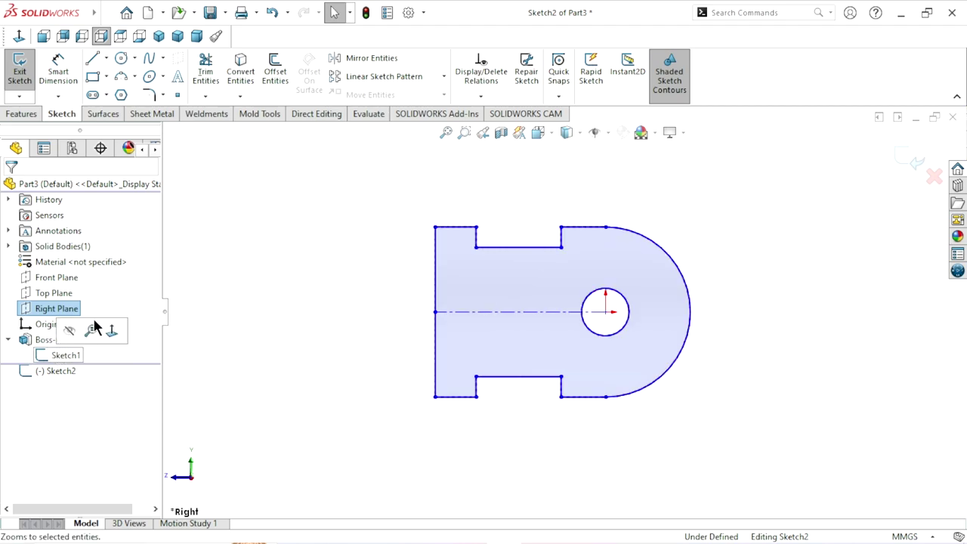
{"action": "left_click", "coordinate": [237, 76]}
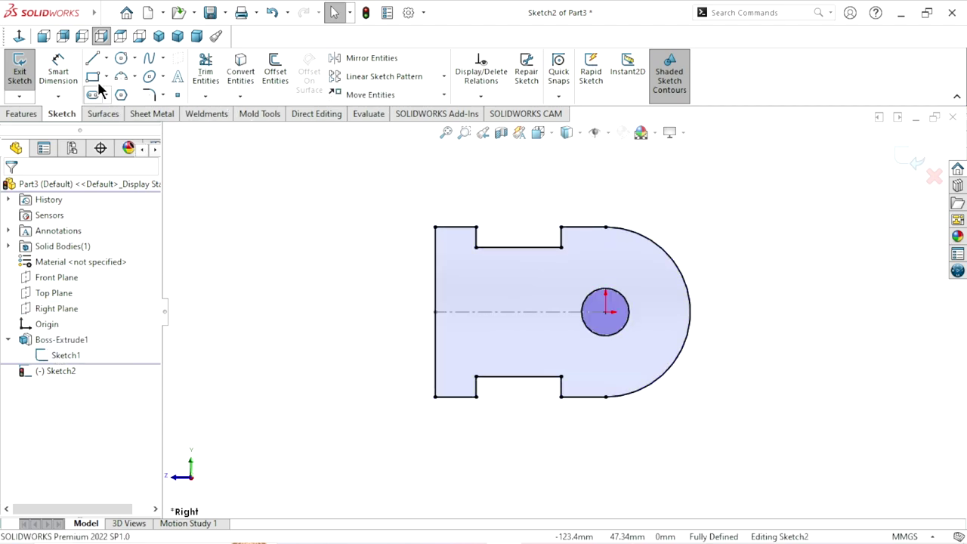
Draw a vertical line across the neck of the left flange
{"action": "left_click", "coordinate": [495, 264]}
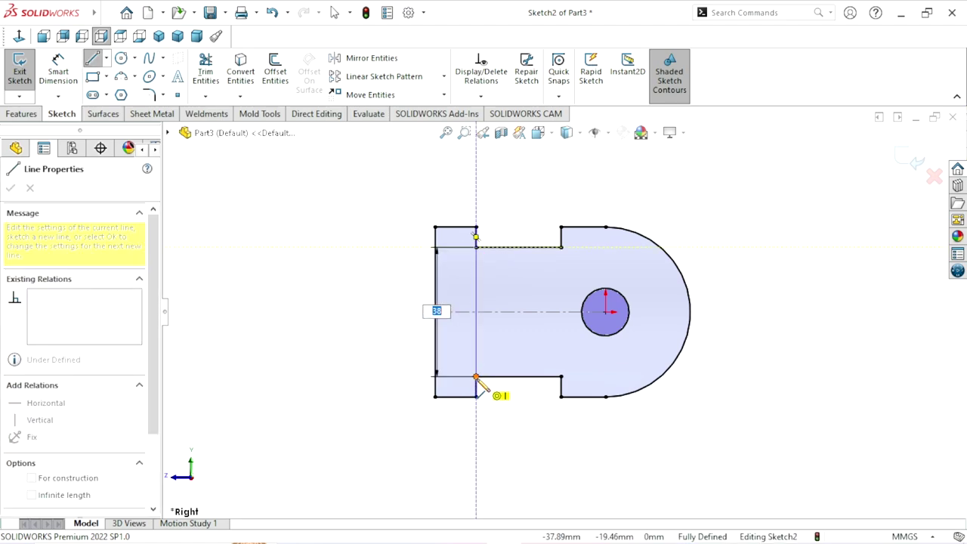
{"action": "double_click", "coordinate": [476, 378]}
{"action": "right_click", "coordinate": [343, 302]}
{"action": "left_click", "coordinate": [361, 309]}
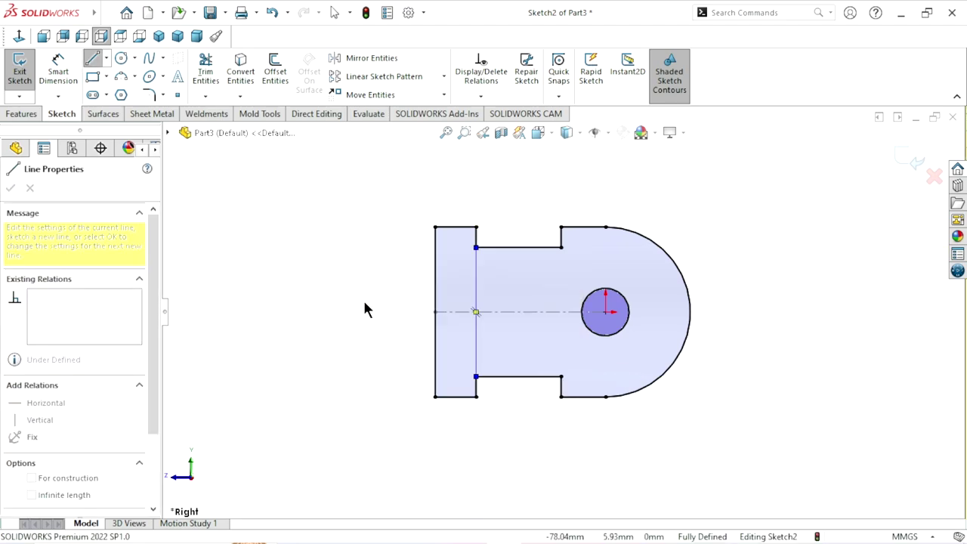
{"action": "key", "text": "z"}
{"action": "scroll", "coordinate": [559, 333], "scroll_direction": "down", "scroll_amount": 2}
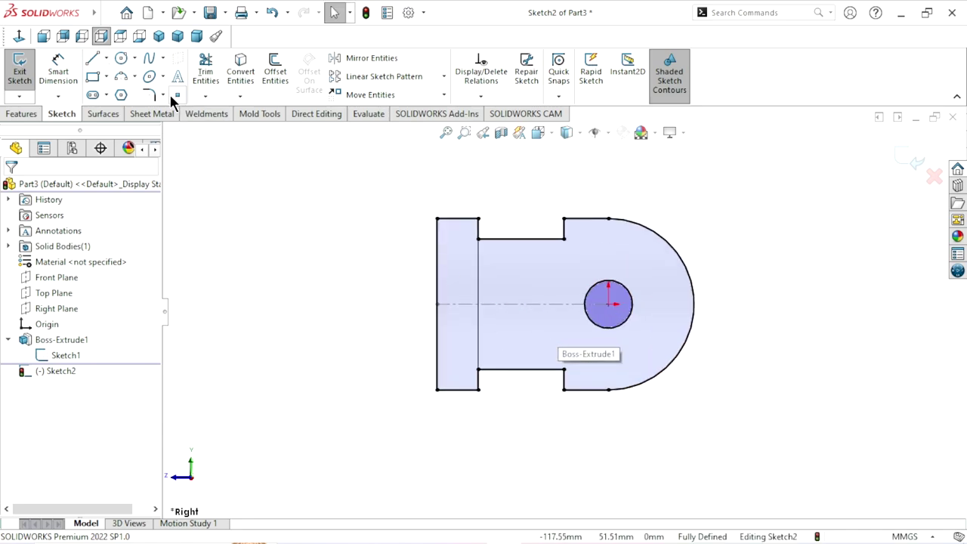
Power-trim away the left flange's top and bottom outline edges
{"action": "left_click", "coordinate": [205, 69]}
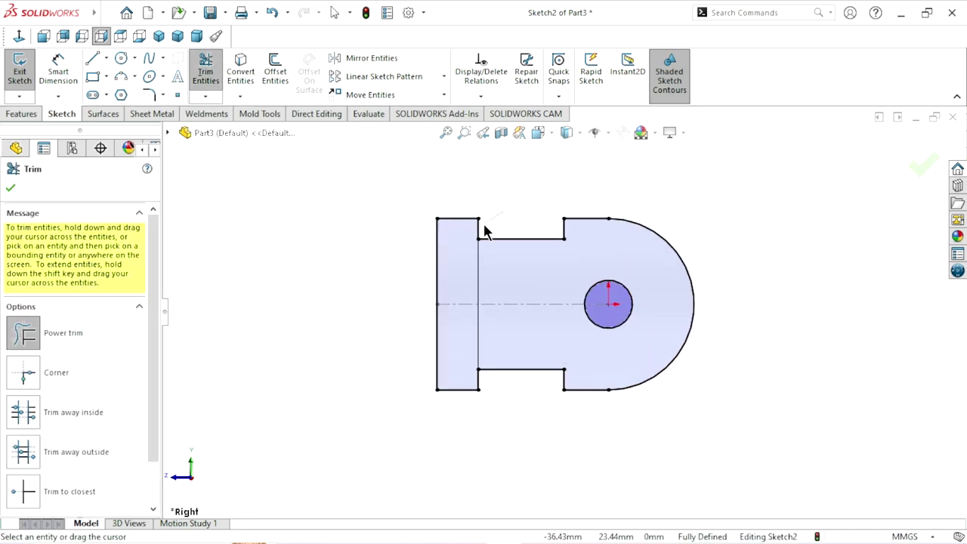
{"action": "mouse_move", "coordinate": [485, 231]}
{"action": "left_mouse_down"}
{"action": "mouse_move", "coordinate": [467, 231]}
{"action": "mouse_move", "coordinate": [445, 279]}
{"action": "left_mouse_up"}
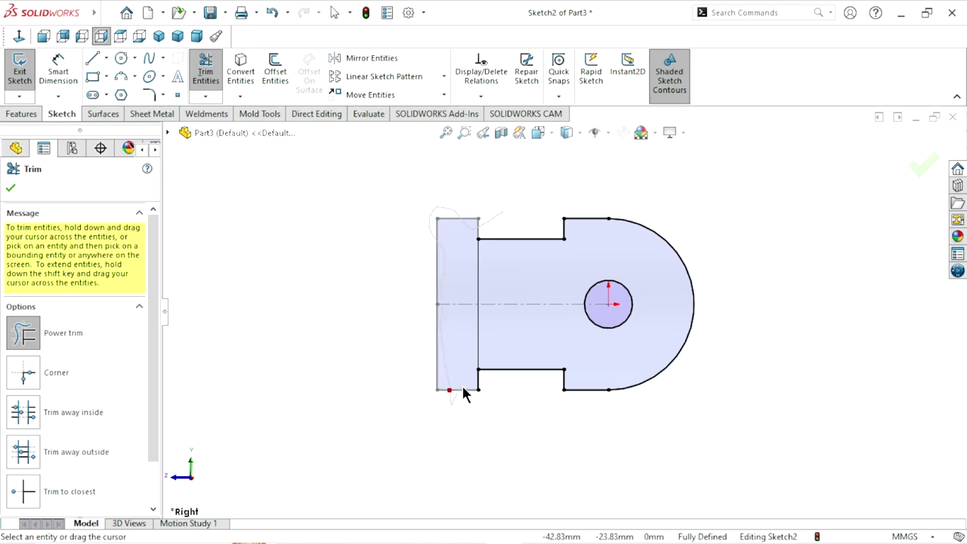
{"action": "left_click_drag", "start_coordinate": [464, 394], "coordinate": [488, 389]}
{"action": "scroll", "coordinate": [442, 416], "scroll_direction": "up", "scroll_amount": 2}
{"action": "scroll", "coordinate": [439, 322], "scroll_direction": "down", "scroll_amount": 1}
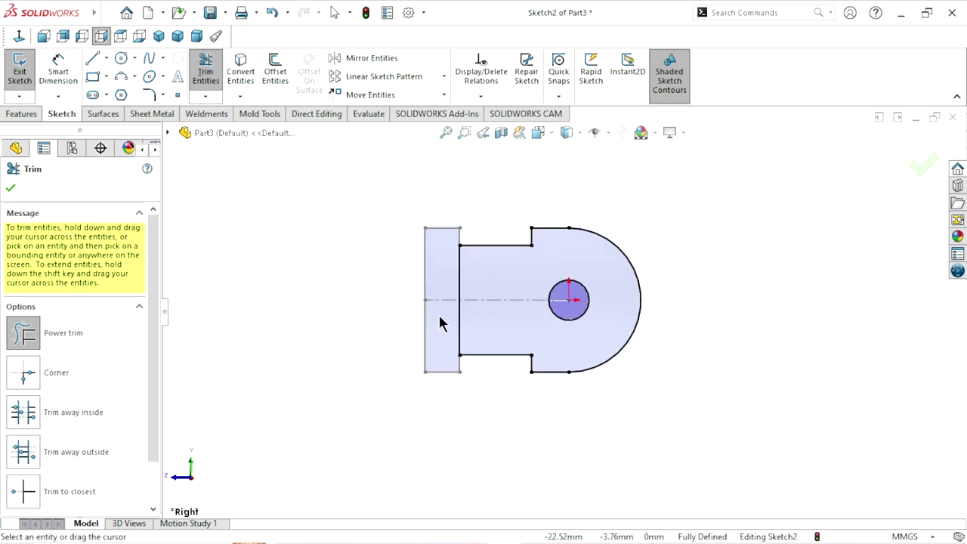
{"action": "left_click", "coordinate": [11, 189]}
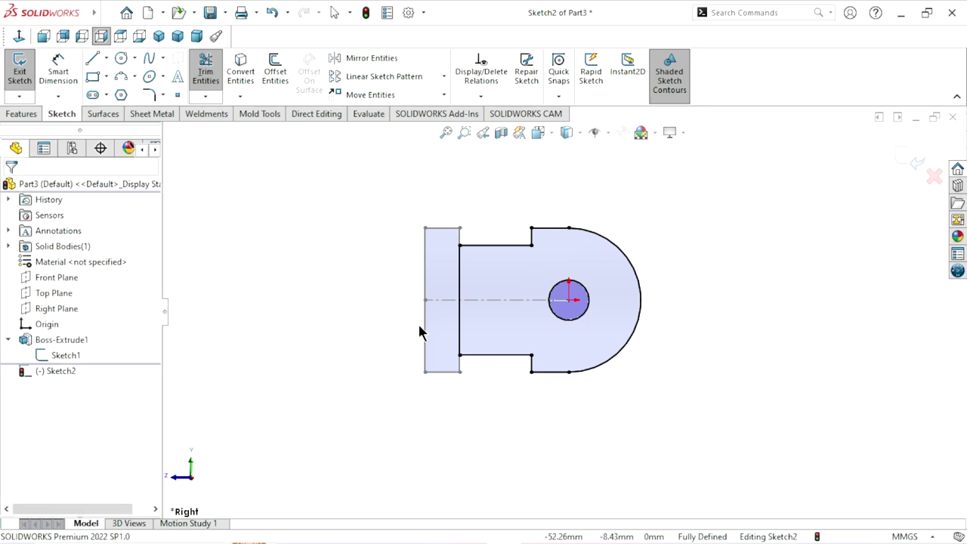
{"action": "scroll", "coordinate": [418, 321], "scroll_direction": "up", "scroll_amount": 1}
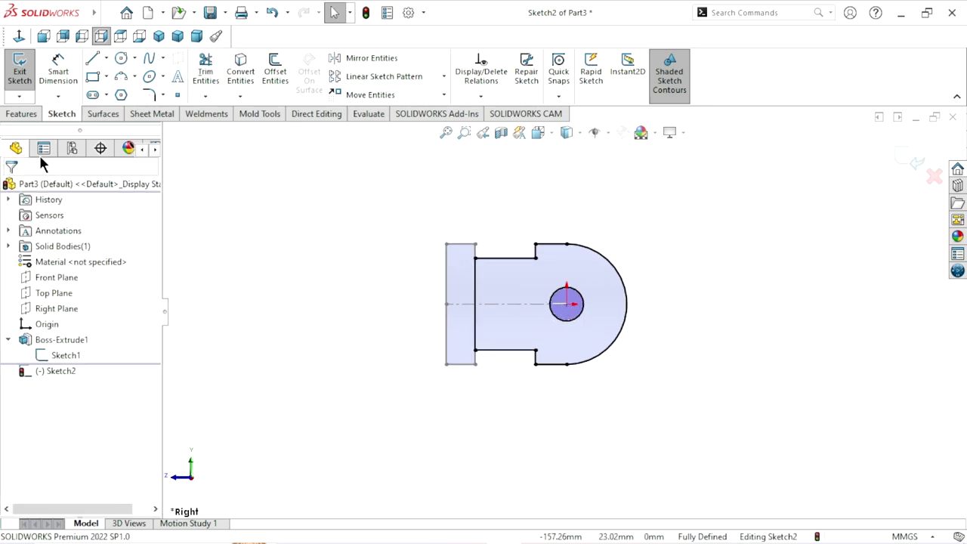
Create an Extruded Cut from the new sketch, 26 mm deep with Mid Plane
{"action": "left_click", "coordinate": [22, 115]}
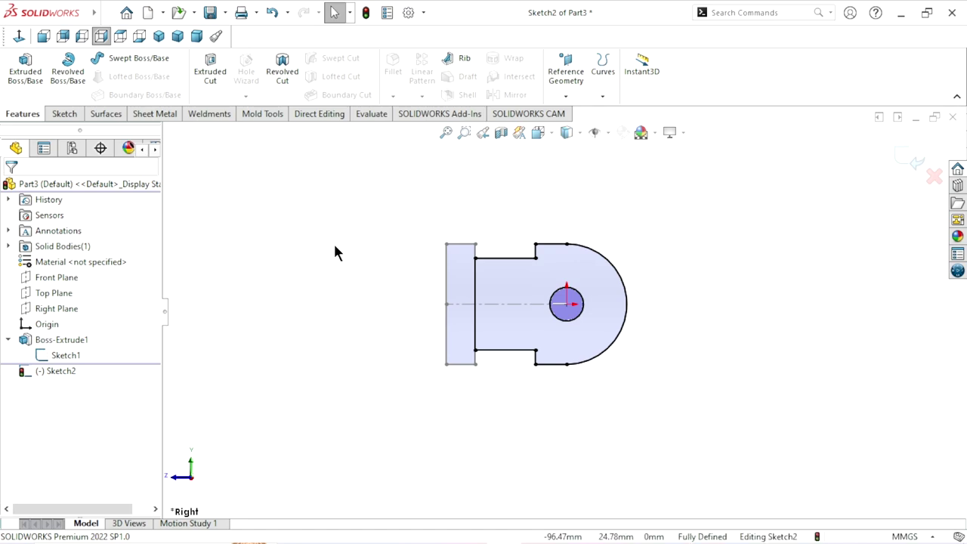
{"action": "left_click", "coordinate": [210, 74]}
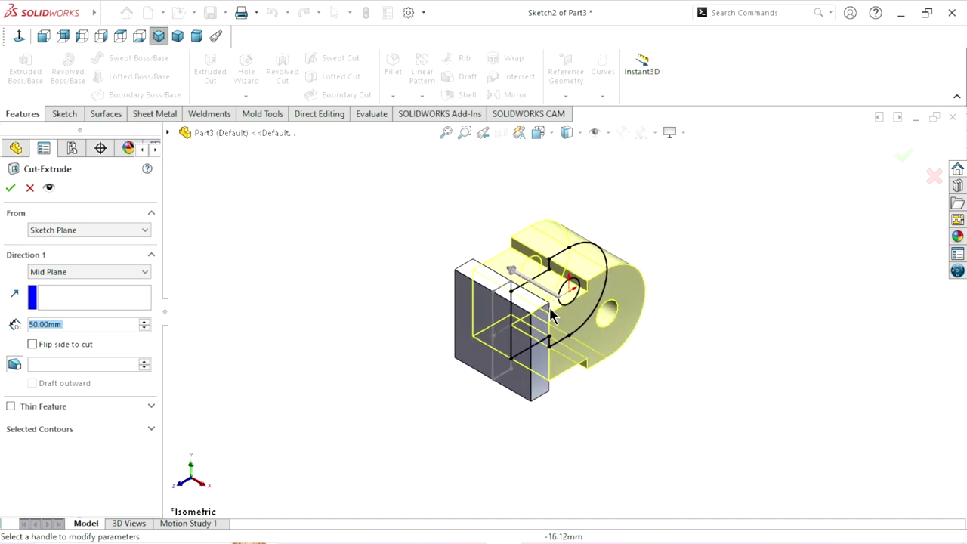
{"action": "scroll", "coordinate": [591, 319], "scroll_direction": "down", "scroll_amount": 2}
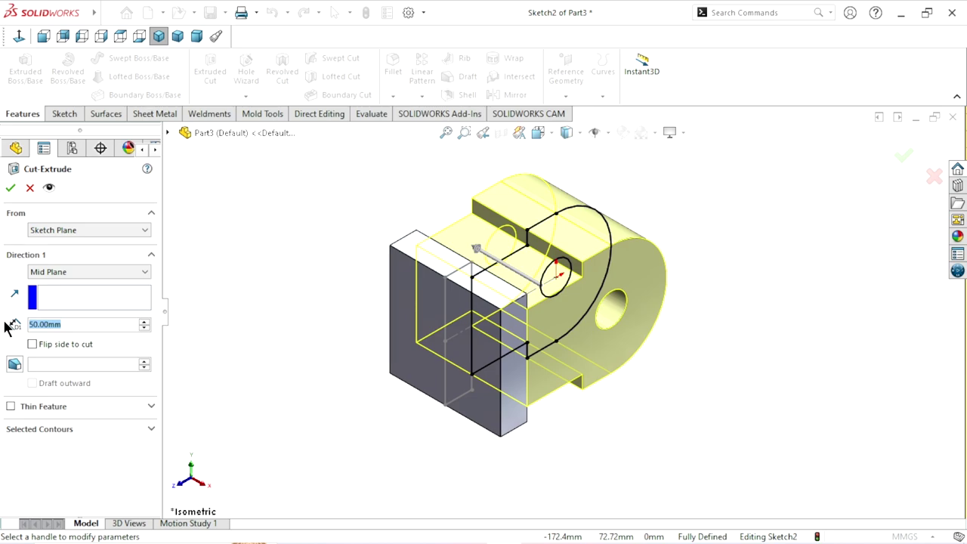
{"action": "type", "text": "26"}
{"action": "key", "text": "Return"}
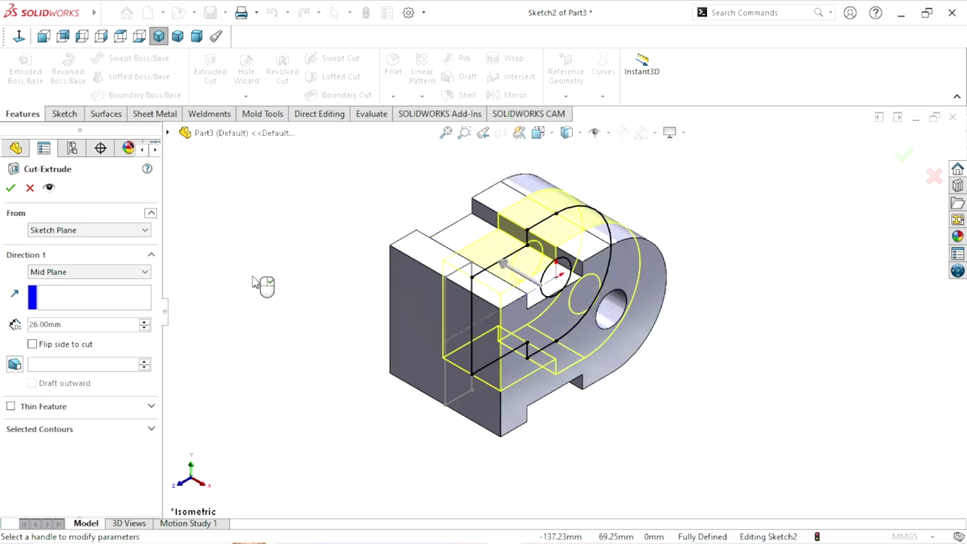
{"action": "left_click", "coordinate": [59, 274]}
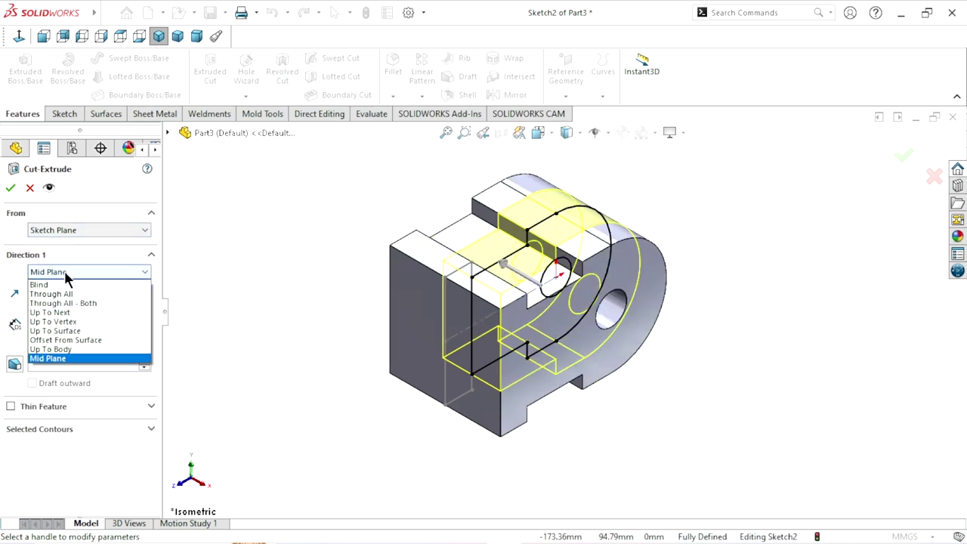
{"action": "left_click", "coordinate": [51, 359]}
{"action": "left_click", "coordinate": [9, 189]}
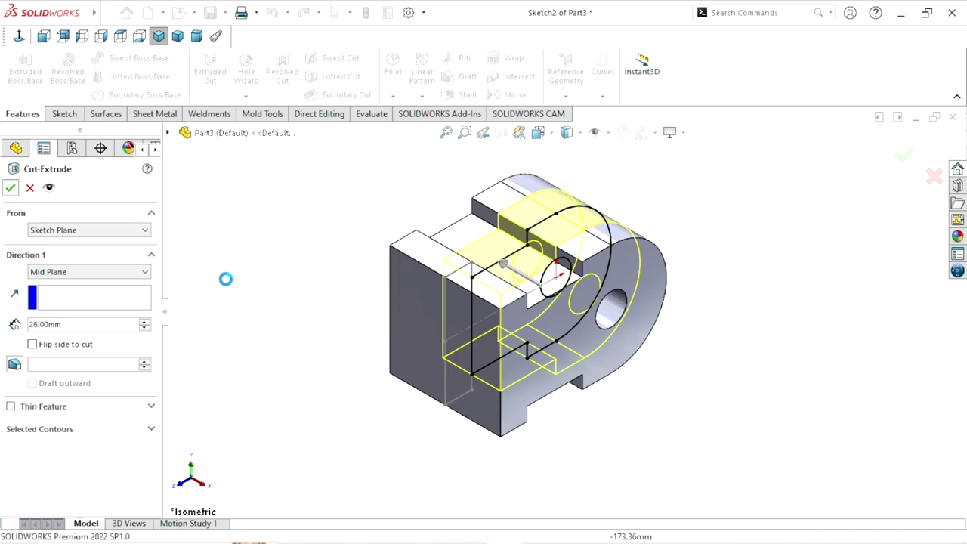
Hide Sketch1 and orbit the part to inspect the clevis slot
{"action": "left_click", "coordinate": [262, 281]}
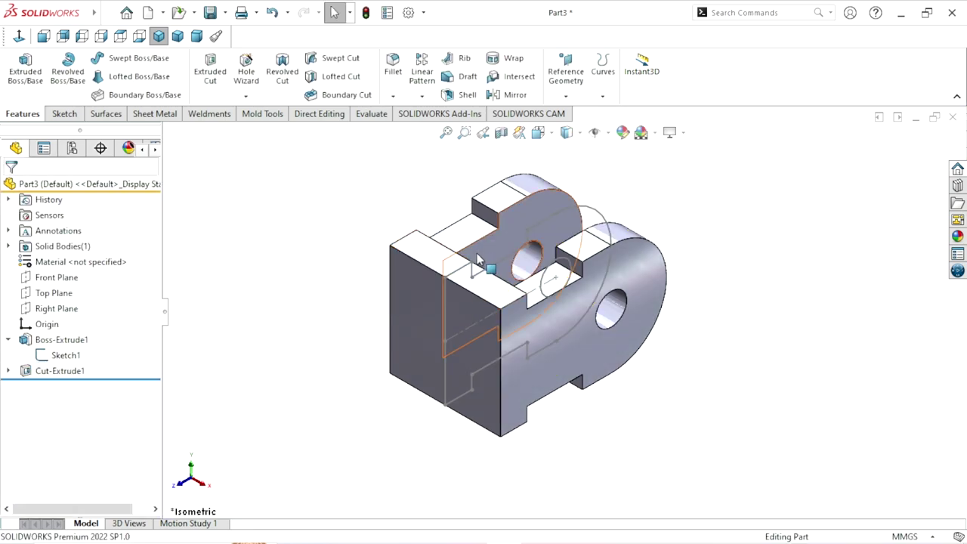
{"action": "left_click", "coordinate": [601, 216]}
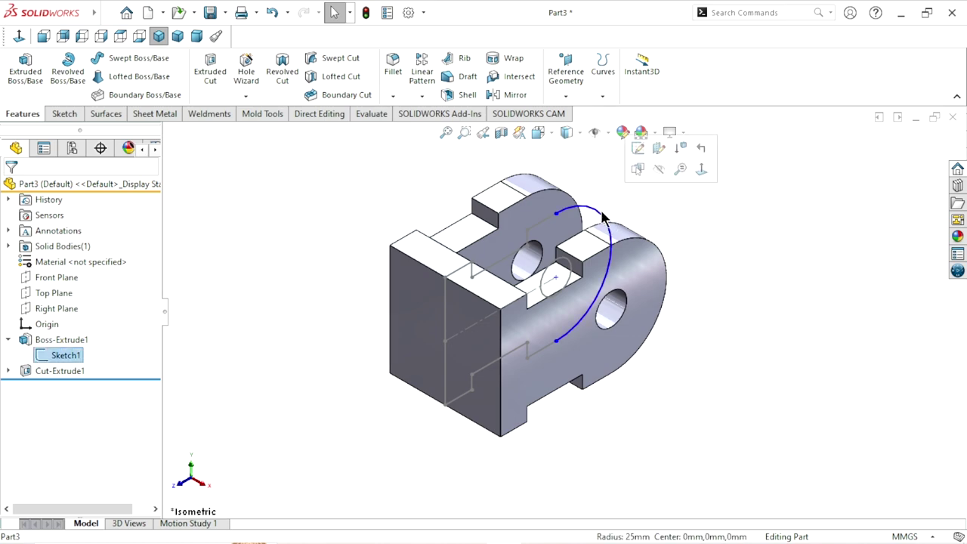
{"action": "left_click", "coordinate": [660, 171]}
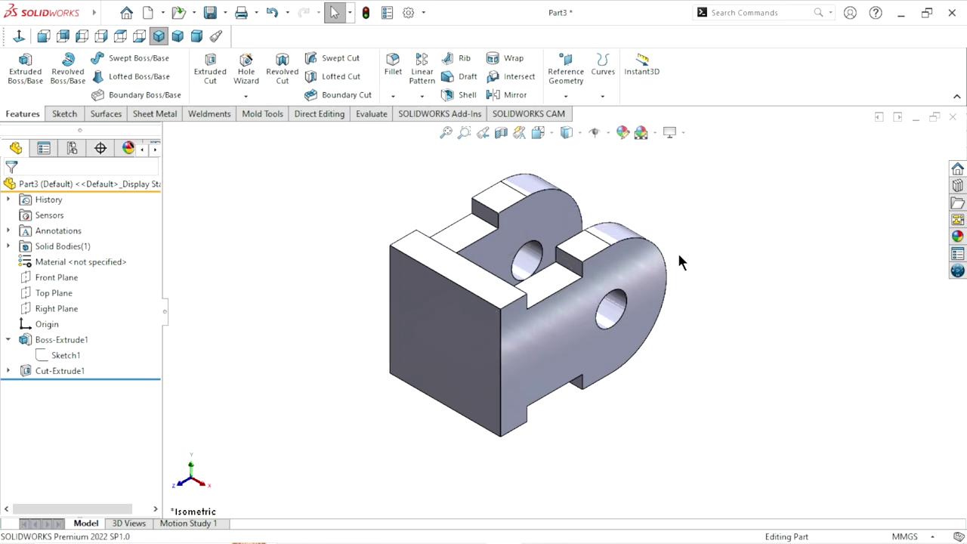
{"action": "mouse_move", "coordinate": [677, 260]}
{"action": "middle_mouse_down"}
{"action": "mouse_move", "coordinate": [589, 330]}
{"action": "mouse_move", "coordinate": [654, 274]}
{"action": "middle_mouse_up"}
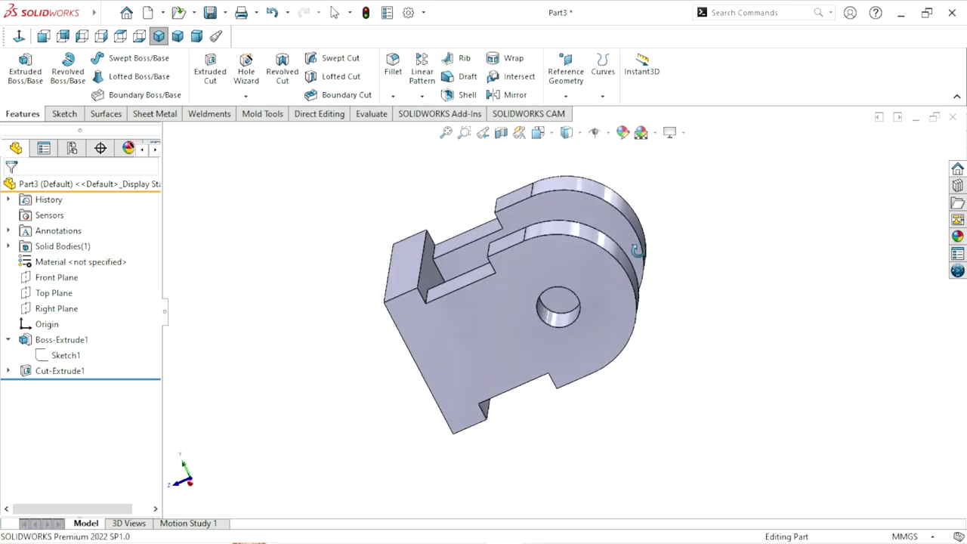
{"action": "mouse_move", "coordinate": [570, 335]}
{"action": "middle_mouse_down"}
{"action": "mouse_move", "coordinate": [550, 361]}
{"action": "mouse_move", "coordinate": [671, 280]}
{"action": "mouse_move", "coordinate": [702, 304]}
{"action": "mouse_move", "coordinate": [615, 352]}
{"action": "middle_mouse_up"}
Start a sketch on the bracket's flat side face with a circle centred on the hole
{"action": "left_click", "coordinate": [613, 348]}
{"action": "left_click", "coordinate": [680, 304]}
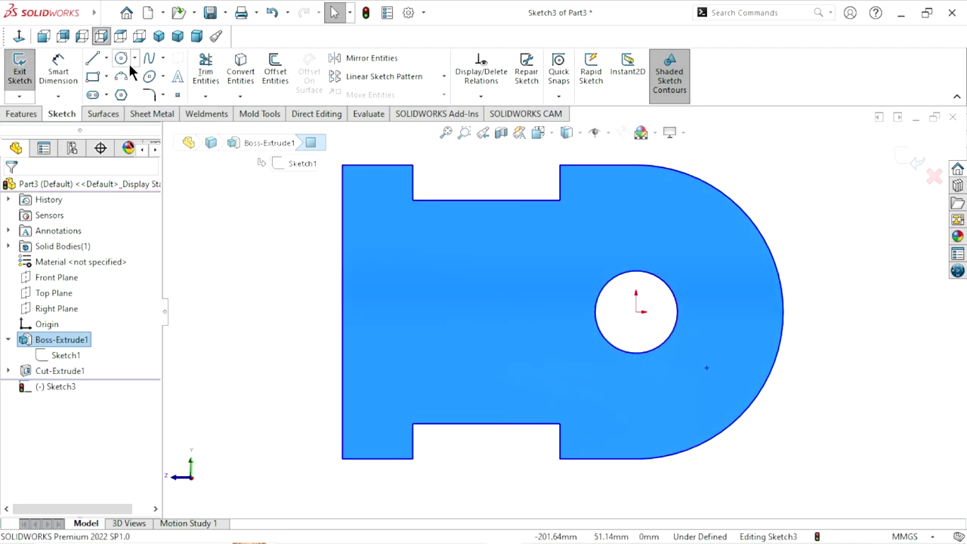
{"action": "left_click", "coordinate": [121, 58]}
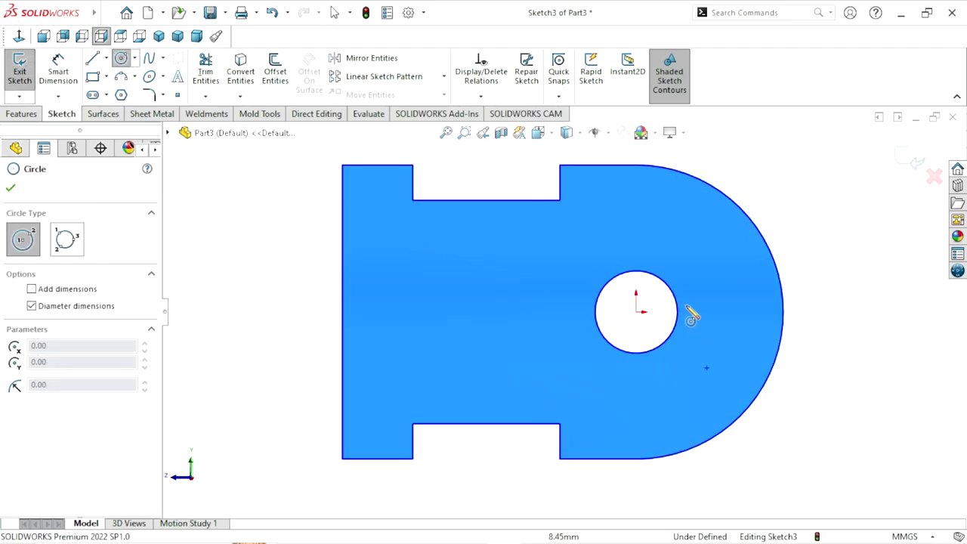
{"action": "left_click", "coordinate": [637, 311]}
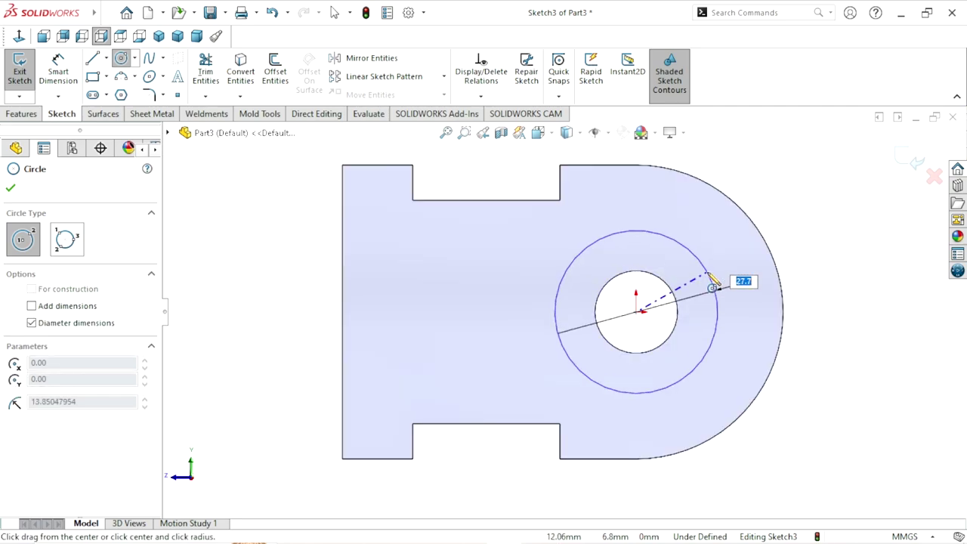
{"action": "left_click", "coordinate": [710, 276]}
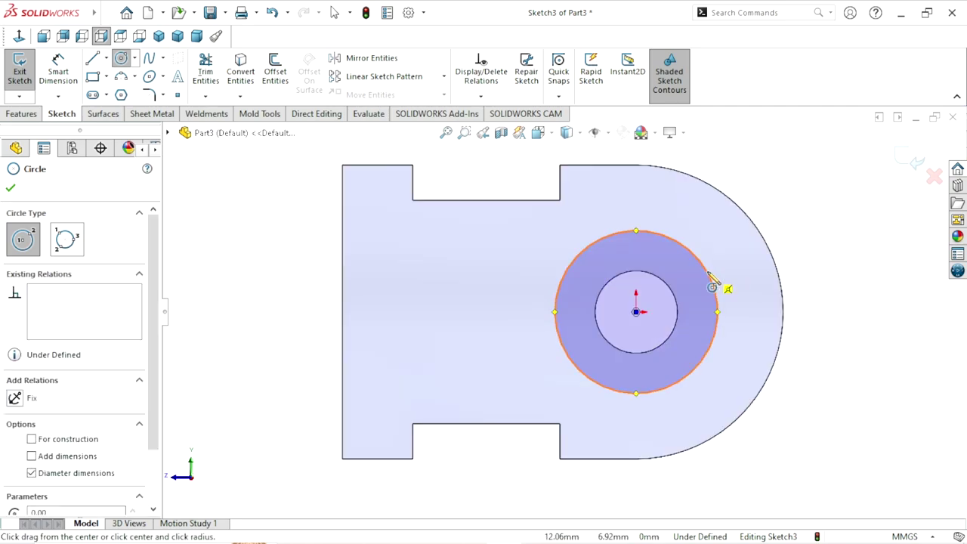
Dimension the circle to 30 mm diameter and convert the 14 mm hole edge
{"action": "left_click", "coordinate": [61, 74]}
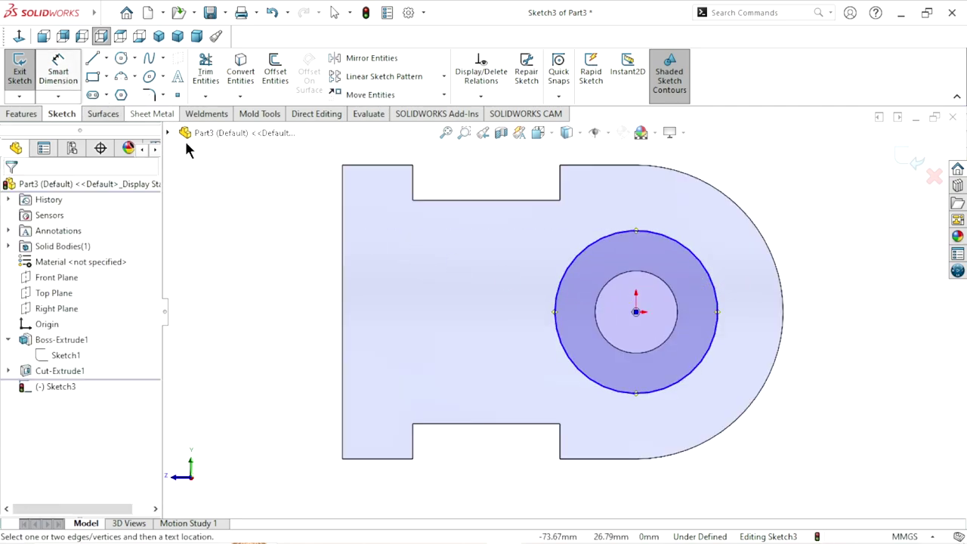
{"action": "left_click", "coordinate": [712, 272]}
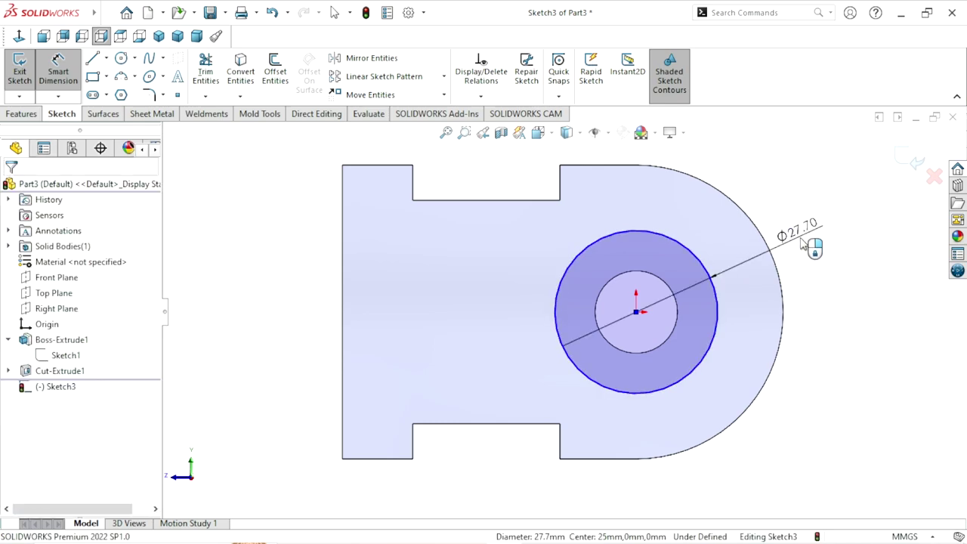
{"action": "left_click", "coordinate": [805, 243]}
{"action": "type", "text": "30"}
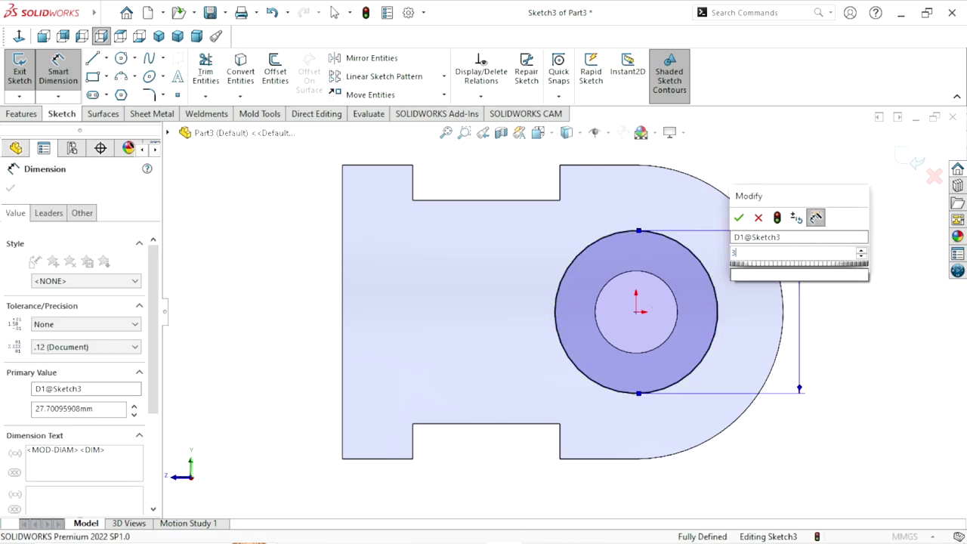
{"action": "left_click", "coordinate": [738, 218]}
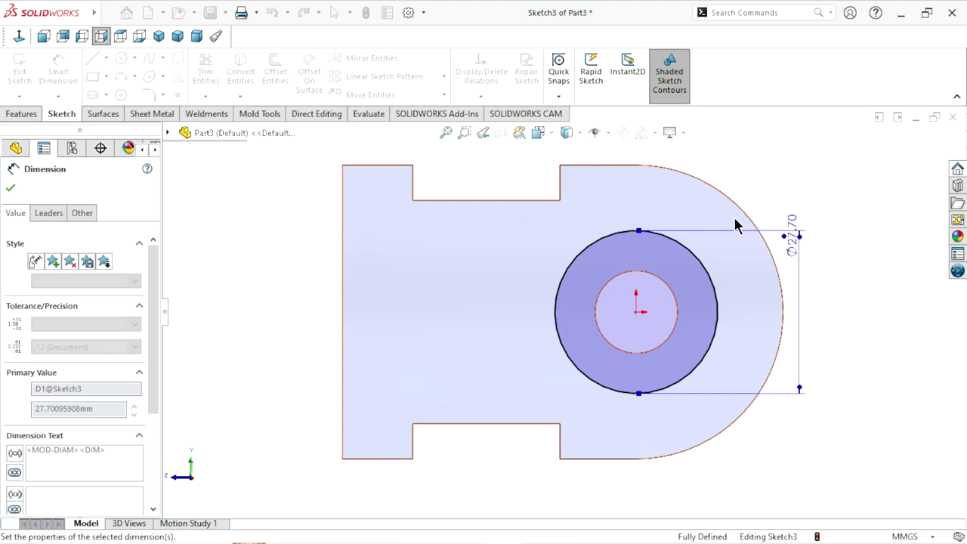
{"action": "left_click_drag", "start_coordinate": [795, 240], "coordinate": [820, 310]}
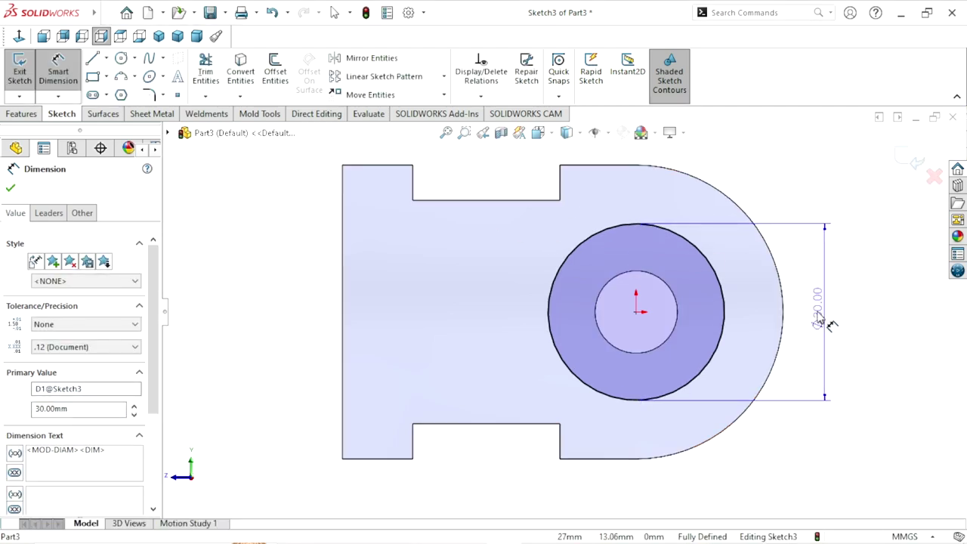
{"action": "left_click", "coordinate": [10, 187]}
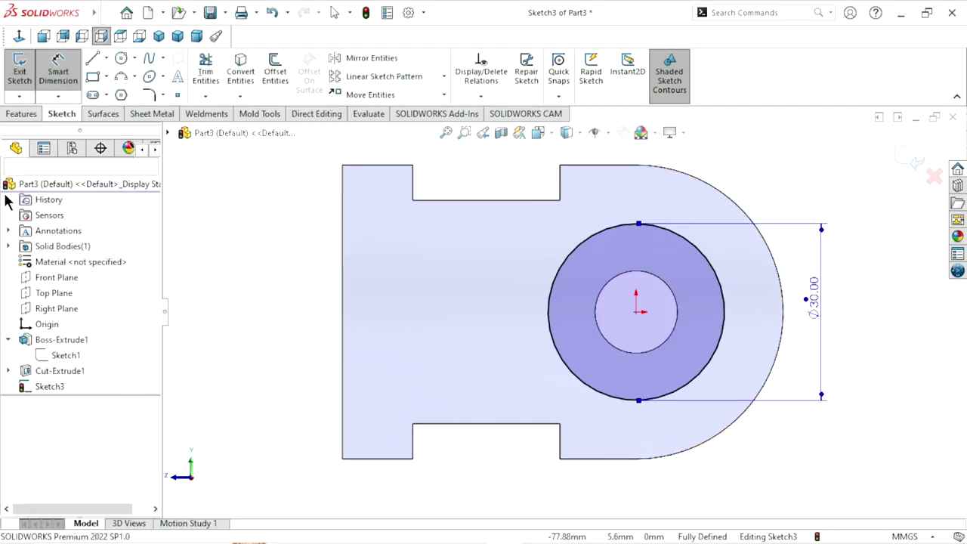
{"action": "left_click", "coordinate": [664, 279]}
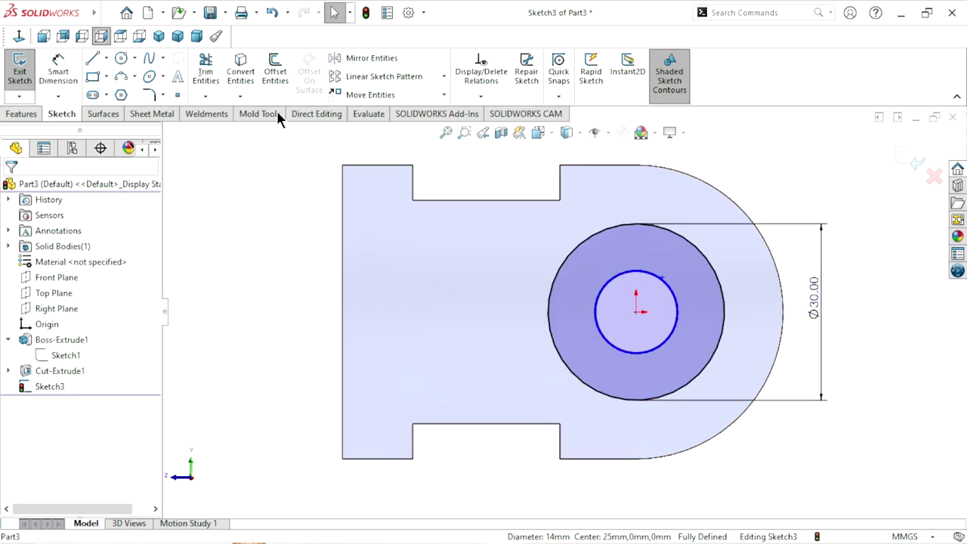
{"action": "left_click", "coordinate": [242, 79]}
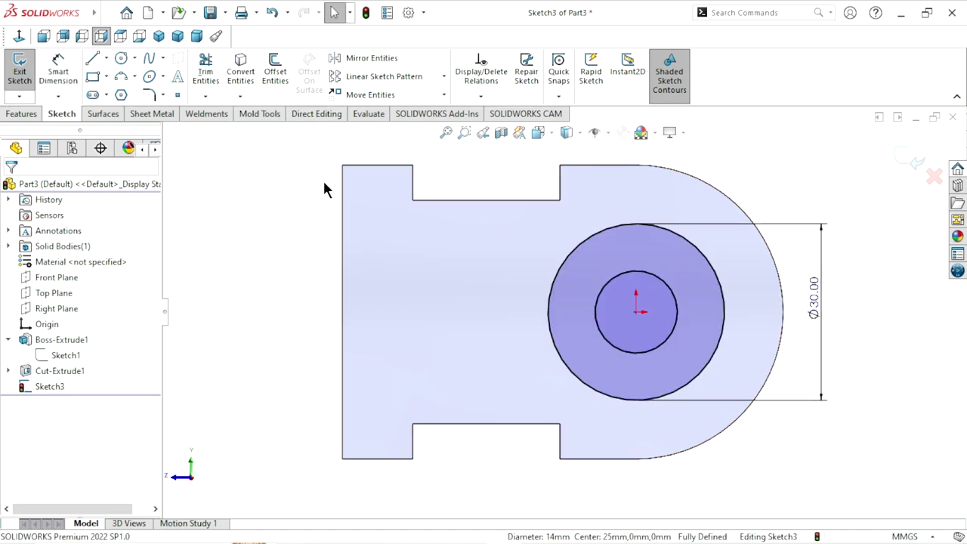
Extrude the 30 mm ring sketch as a 6 mm Blind boss around the hole
{"action": "left_click", "coordinate": [13, 115]}
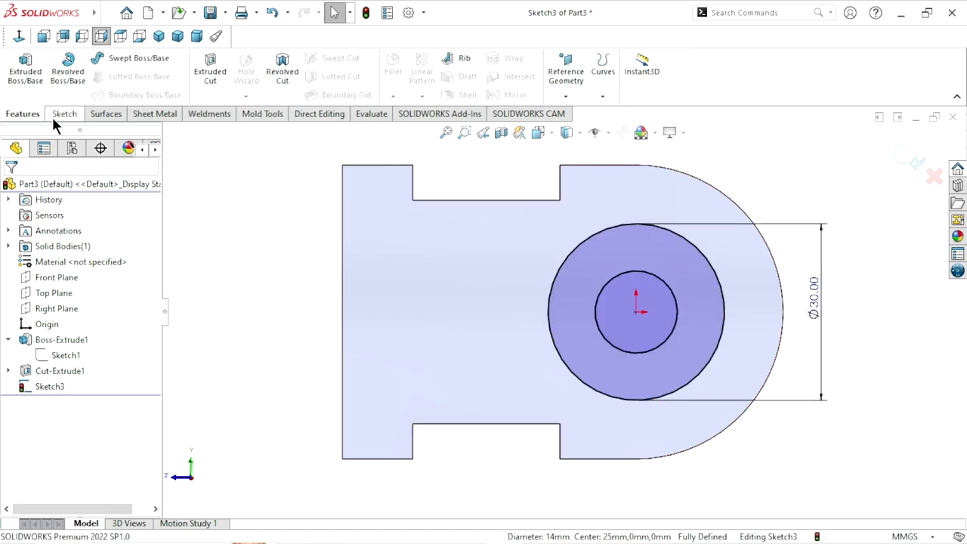
{"action": "left_click", "coordinate": [39, 78]}
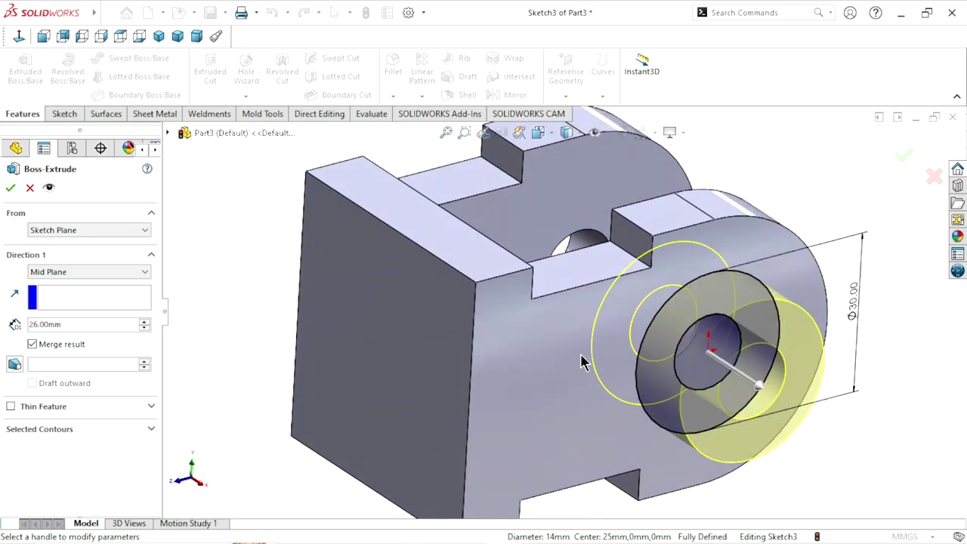
{"action": "scroll", "coordinate": [582, 358], "scroll_direction": "up", "scroll_amount": 3}
{"action": "scroll", "coordinate": [682, 349], "scroll_direction": "down", "scroll_amount": 2}
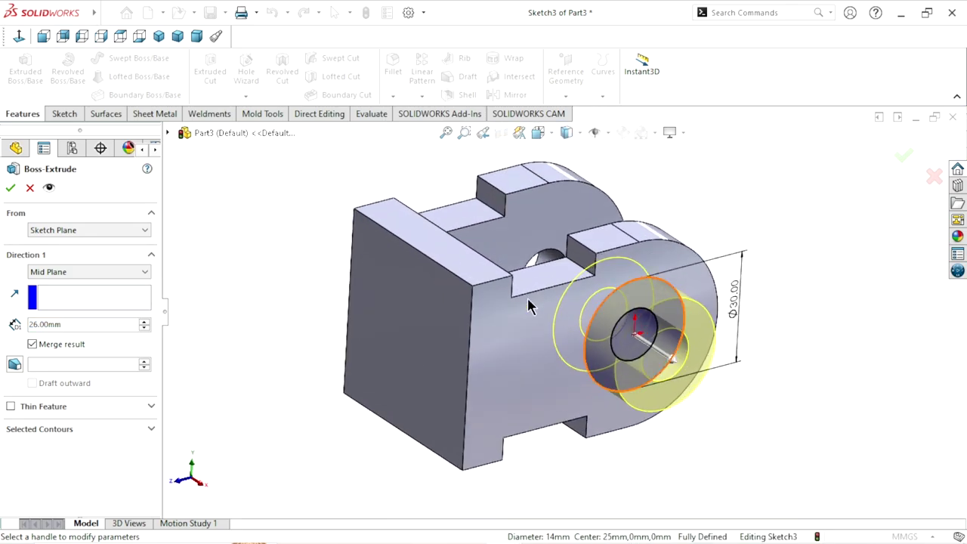
{"action": "left_click", "coordinate": [66, 275]}
{"action": "left_click", "coordinate": [66, 281]}
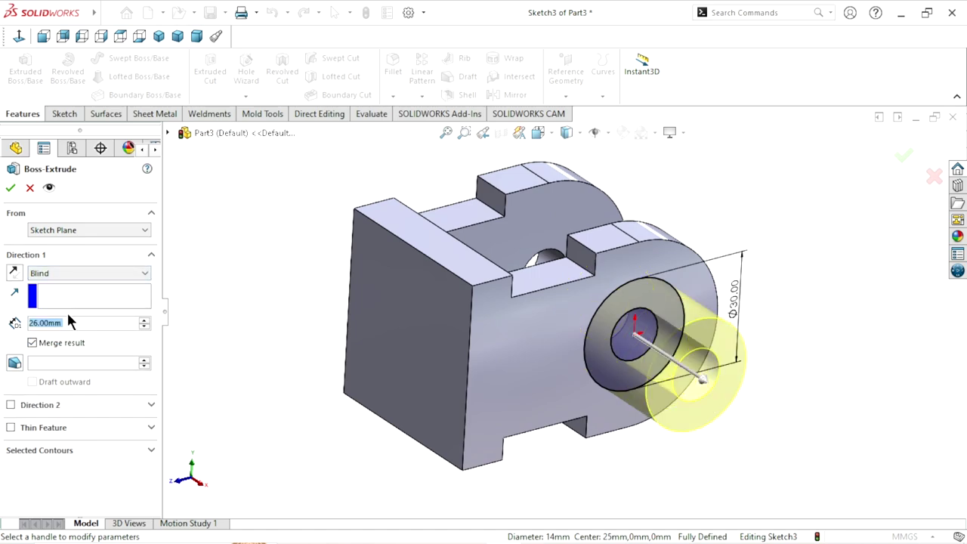
{"action": "left_click", "coordinate": [98, 323]}
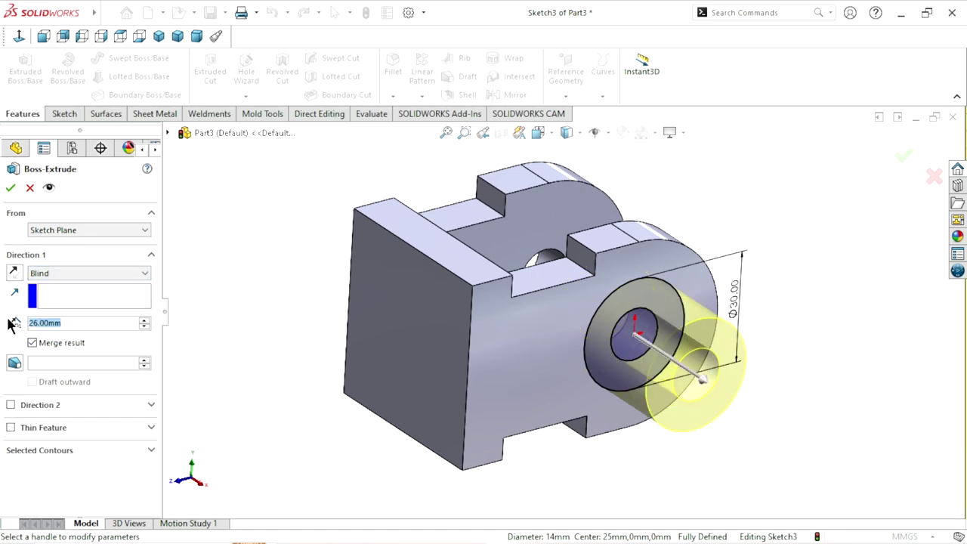
{"action": "type", "text": "6"}
{"action": "key", "text": "Return"}
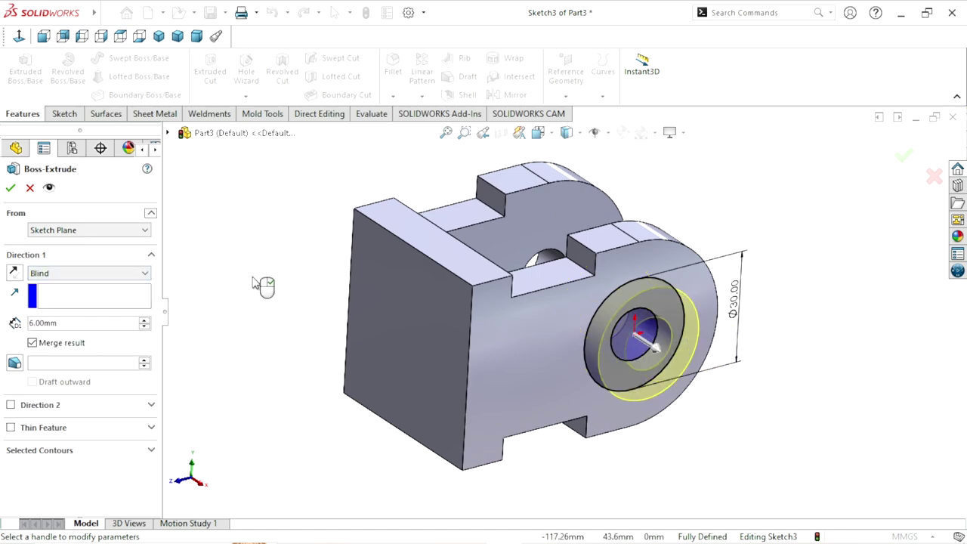
{"action": "left_click", "coordinate": [10, 188]}
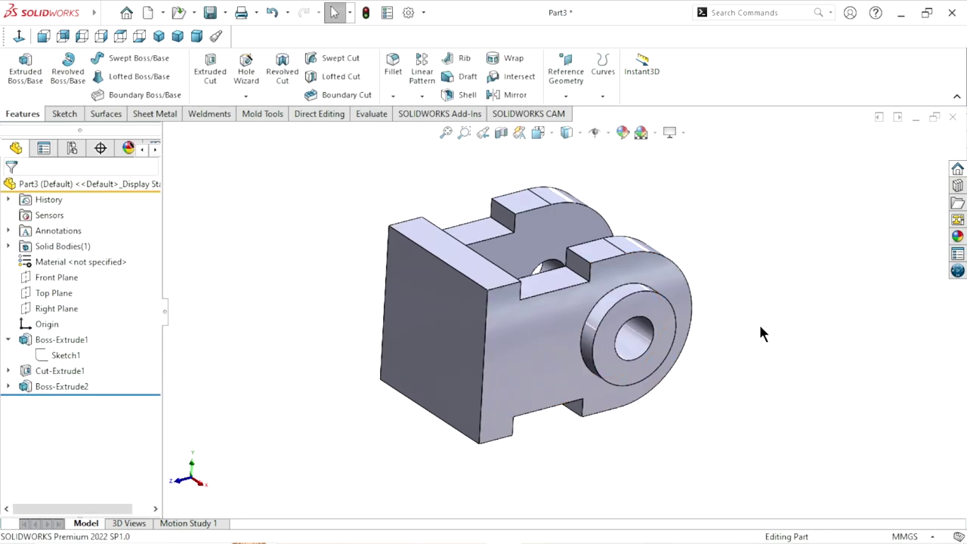
{"action": "mouse_move", "coordinate": [758, 321]}
{"action": "middle_mouse_down"}
{"action": "mouse_move", "coordinate": [712, 292]}
{"action": "mouse_move", "coordinate": [691, 222]}
{"action": "mouse_move", "coordinate": [744, 302]}
{"action": "mouse_move", "coordinate": [715, 312]}
{"action": "middle_mouse_up"}
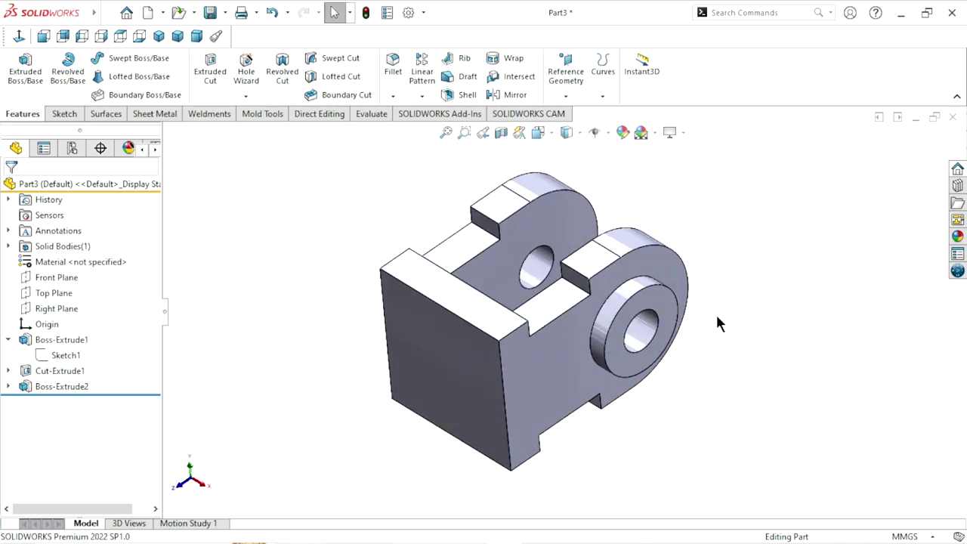
Mirror Boss-Extrude2 about the Right Plane onto the opposite lug
{"action": "left_click", "coordinate": [514, 95]}
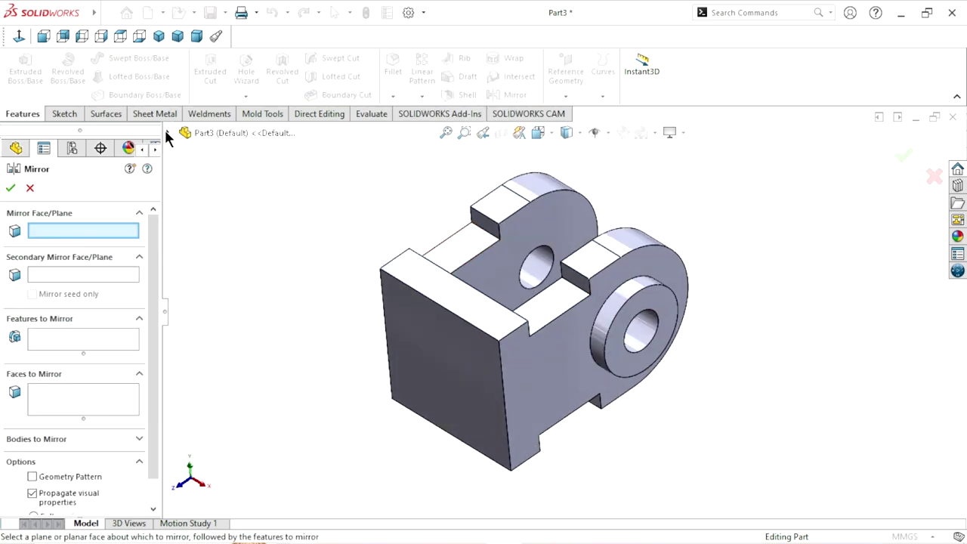
{"action": "left_click", "coordinate": [168, 132]}
{"action": "left_click", "coordinate": [215, 259]}
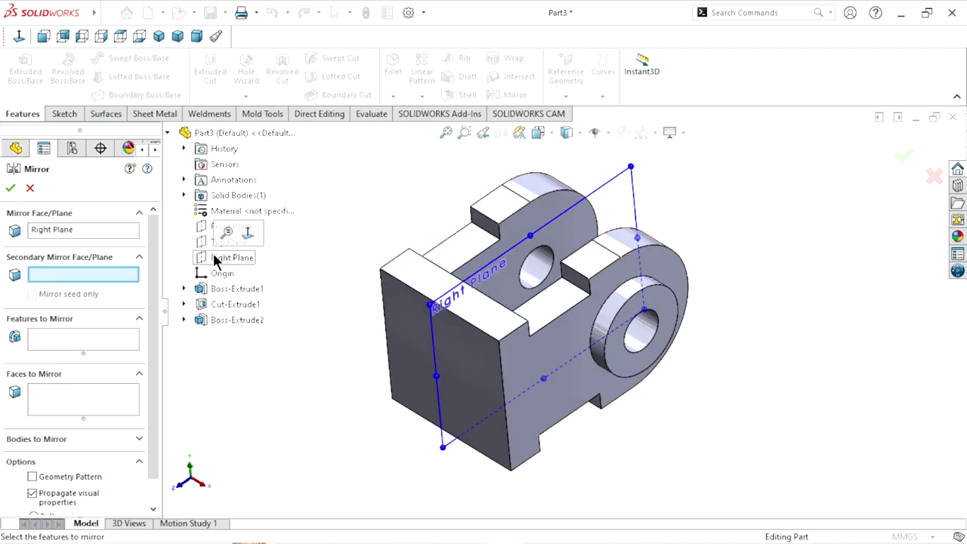
{"action": "left_click", "coordinate": [55, 334]}
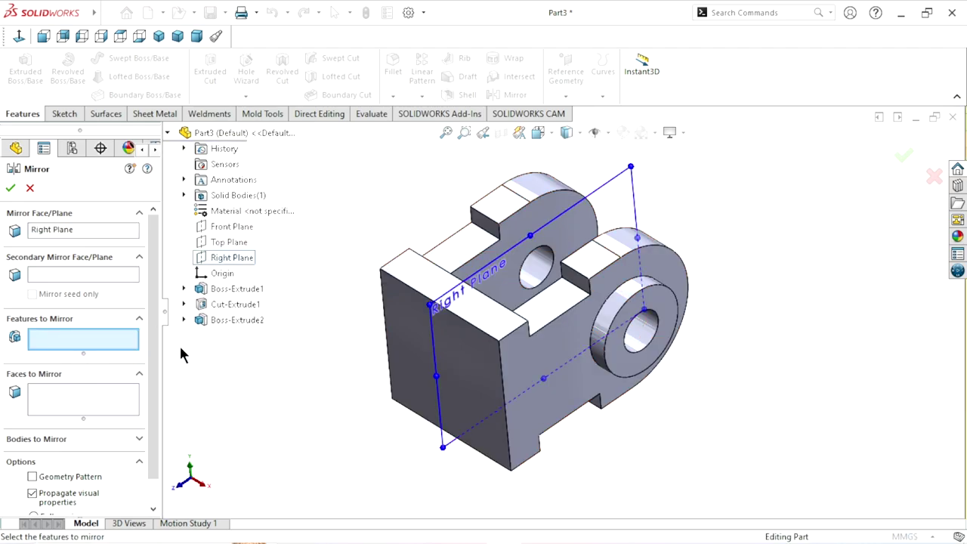
{"action": "left_click", "coordinate": [238, 320]}
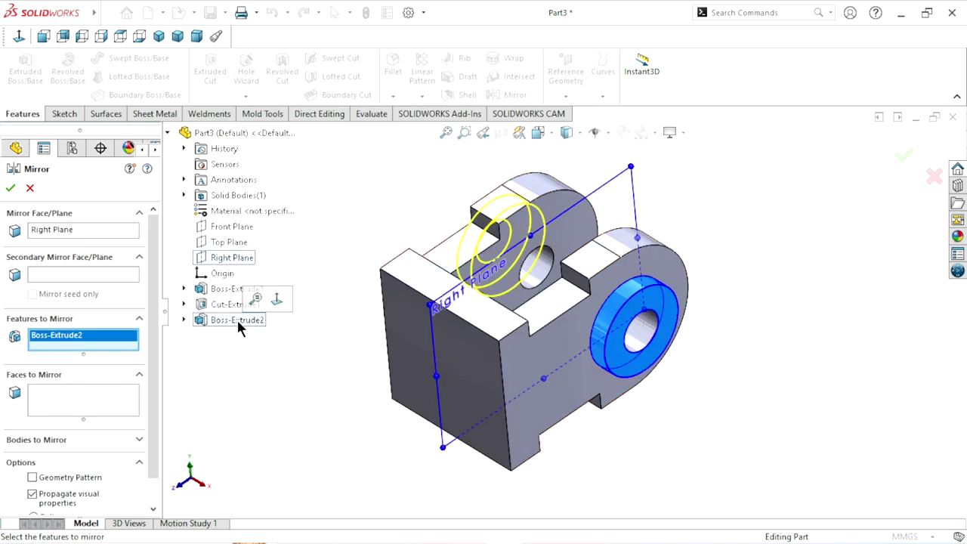
{"action": "left_click", "coordinate": [10, 188]}
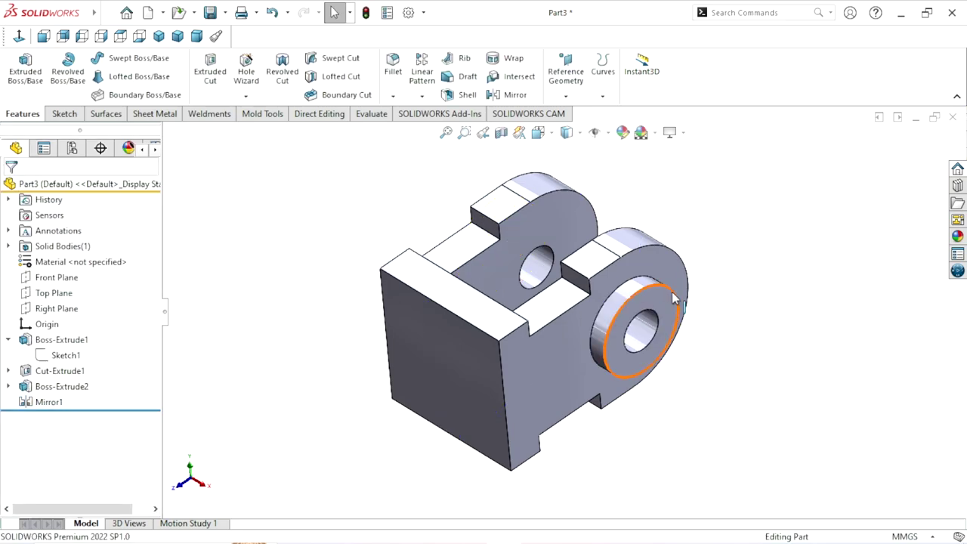
{"action": "mouse_move", "coordinate": [675, 298]}
{"action": "middle_mouse_down"}
{"action": "mouse_move", "coordinate": [658, 306]}
{"action": "mouse_move", "coordinate": [725, 351]}
{"action": "middle_mouse_up"}
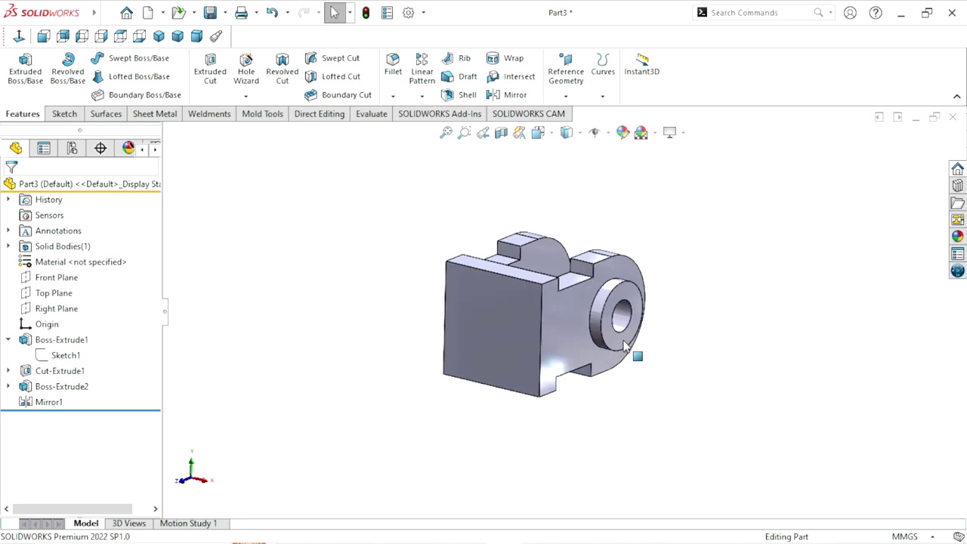
{"action": "mouse_move", "coordinate": [625, 346]}
{"action": "middle_mouse_down"}
{"action": "mouse_move", "coordinate": [547, 352]}
{"action": "mouse_move", "coordinate": [582, 382]}
{"action": "mouse_move", "coordinate": [613, 301]}
{"action": "middle_mouse_up"}
{"action": "middle_click_drag", "start_coordinate": [656, 265], "coordinate": [540, 338]}
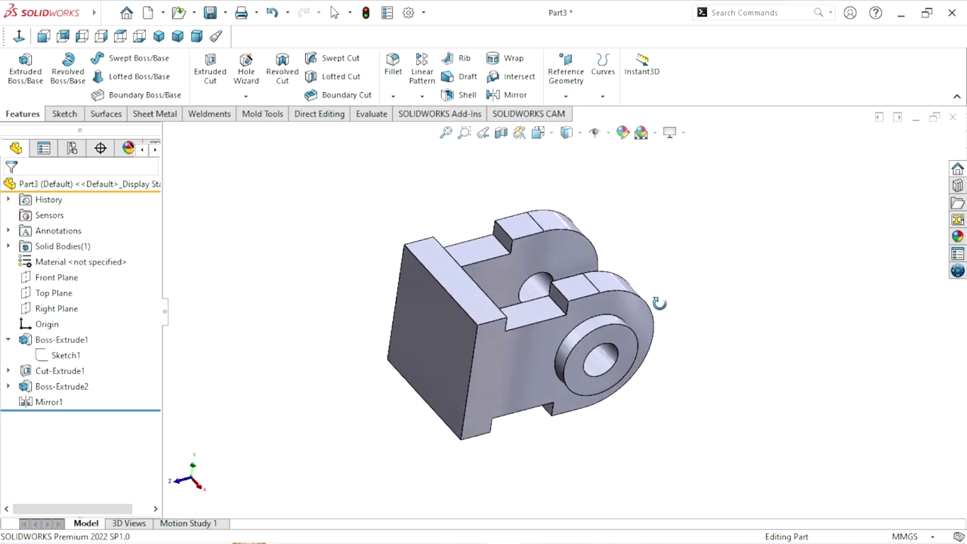
{"action": "mouse_move", "coordinate": [541, 305]}
{"action": "middle_mouse_down"}
{"action": "mouse_move", "coordinate": [566, 285]}
{"action": "mouse_move", "coordinate": [547, 364]}
{"action": "middle_mouse_up"}
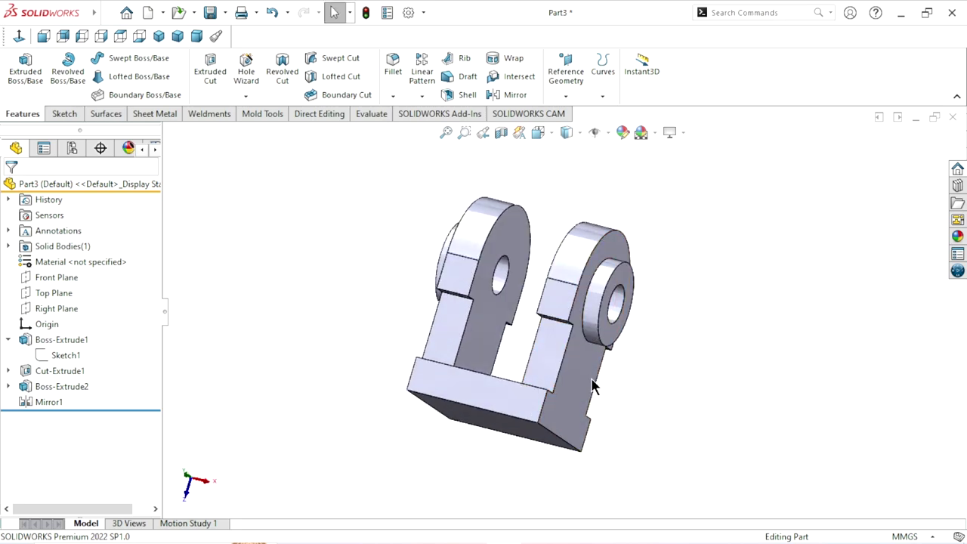
{"action": "scroll", "coordinate": [619, 370], "scroll_direction": "up", "scroll_amount": 3}
{"action": "mouse_move", "coordinate": [648, 350]}
{"action": "middle_mouse_down"}
{"action": "mouse_move", "coordinate": [541, 455]}
{"action": "mouse_move", "coordinate": [634, 413]}
{"action": "middle_mouse_up"}
{"action": "scroll", "coordinate": [568, 356], "scroll_direction": "down", "scroll_amount": 5}
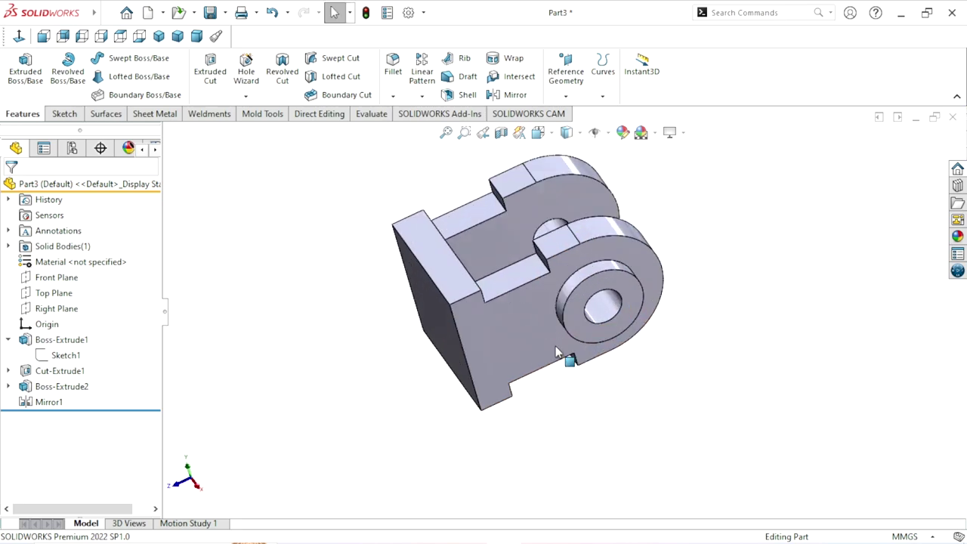
Start a new sketch on the Top Plane
{"action": "left_click", "coordinate": [54, 293]}
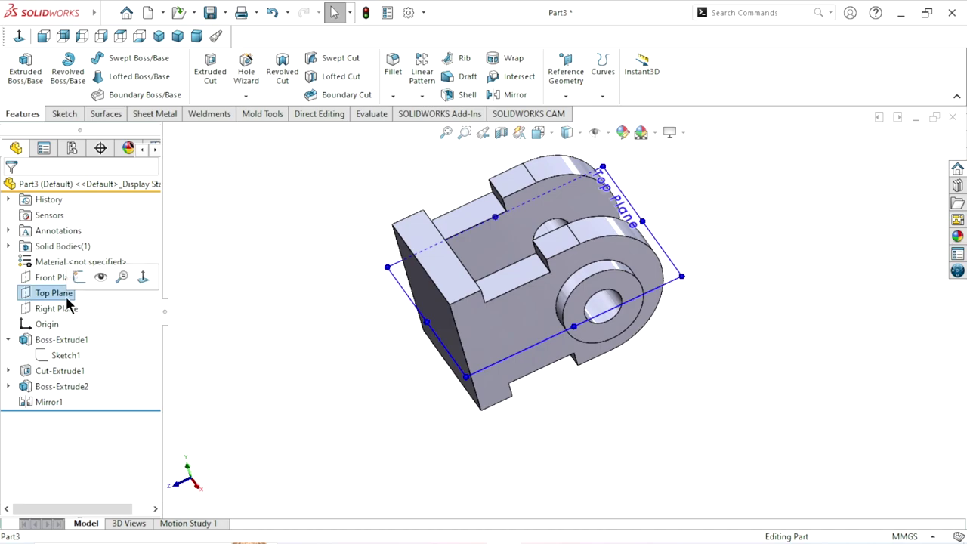
{"action": "left_click", "coordinate": [80, 277]}
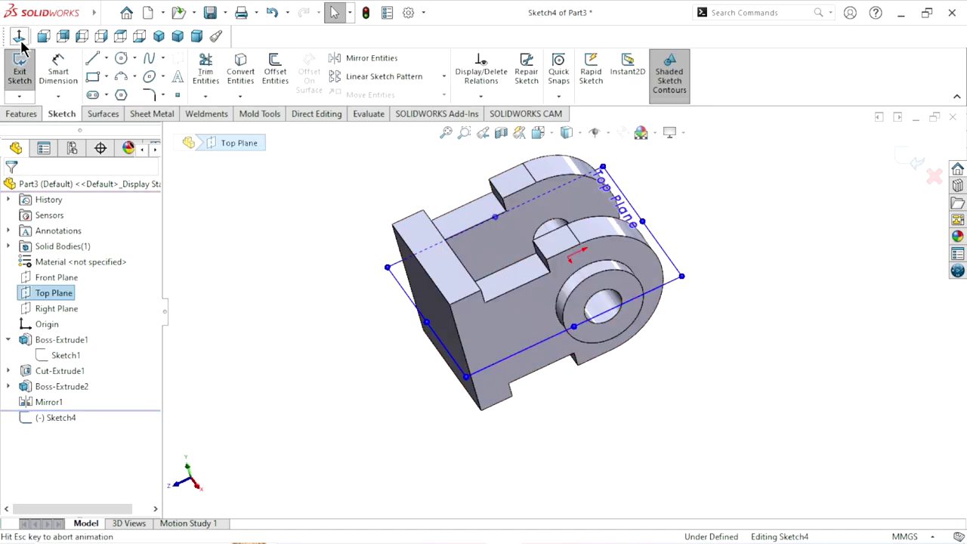
{"action": "scroll", "coordinate": [531, 296], "scroll_direction": "up", "scroll_amount": 4}
{"action": "scroll", "coordinate": [568, 362], "scroll_direction": "down", "scroll_amount": 3}
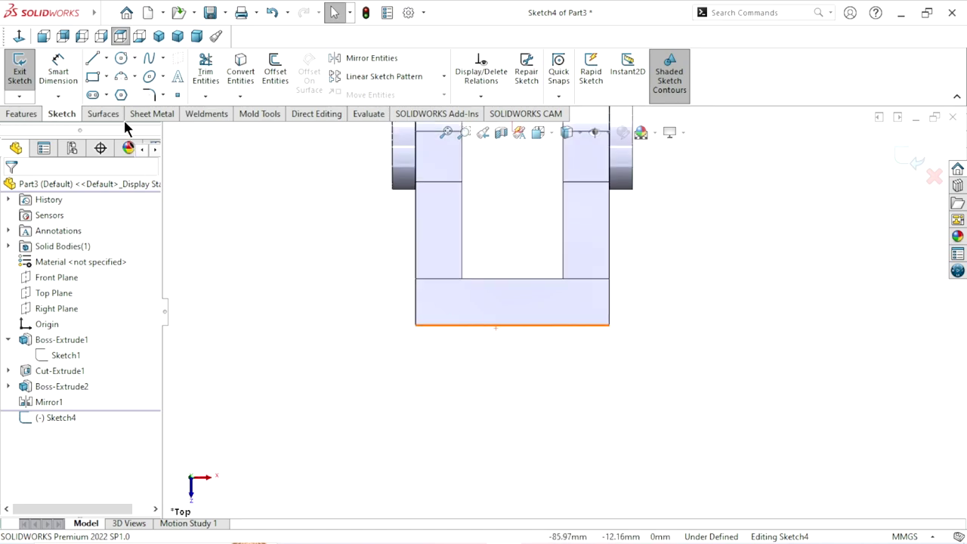
Draw a vertical centerline from the origin down past the part's base
{"action": "left_click", "coordinate": [107, 58]}
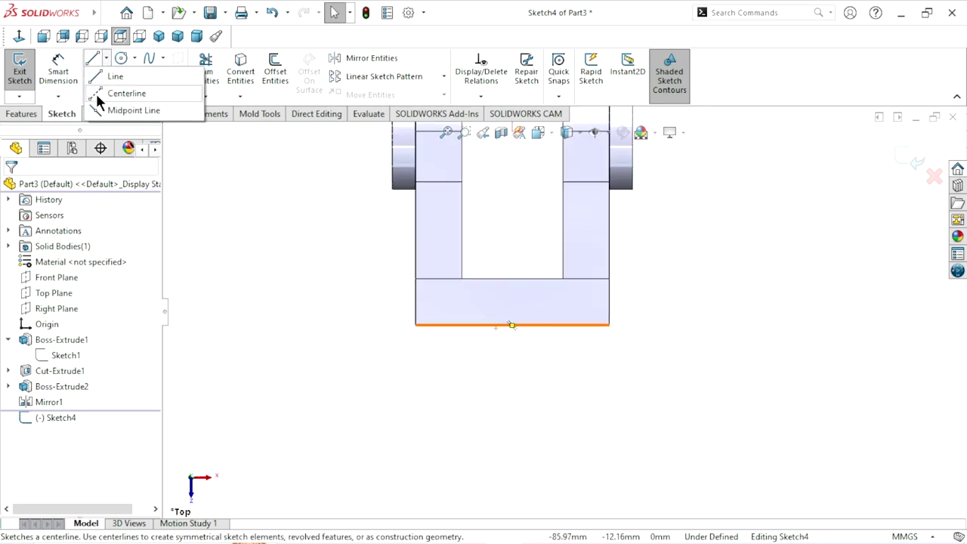
{"action": "left_click", "coordinate": [102, 91]}
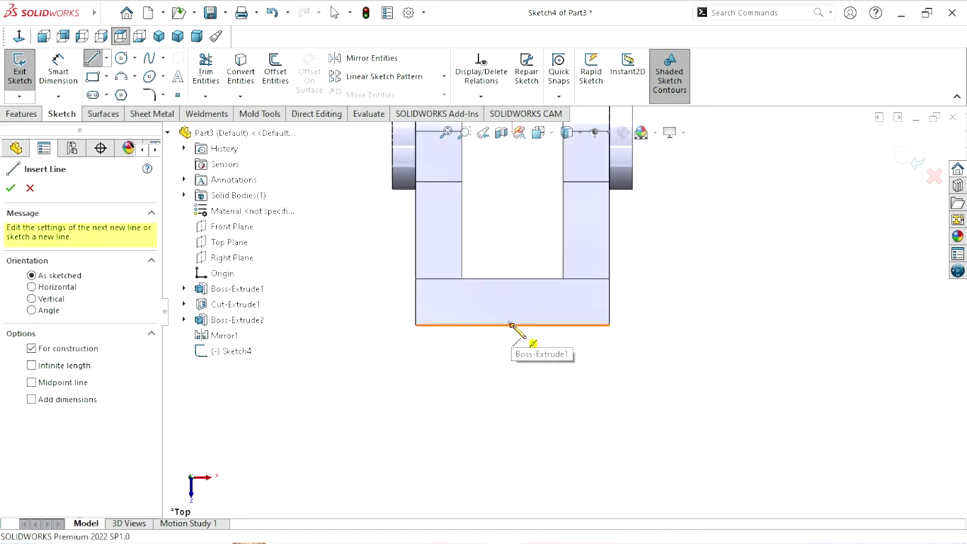
{"action": "scroll", "coordinate": [521, 326], "scroll_direction": "up", "scroll_amount": 2}
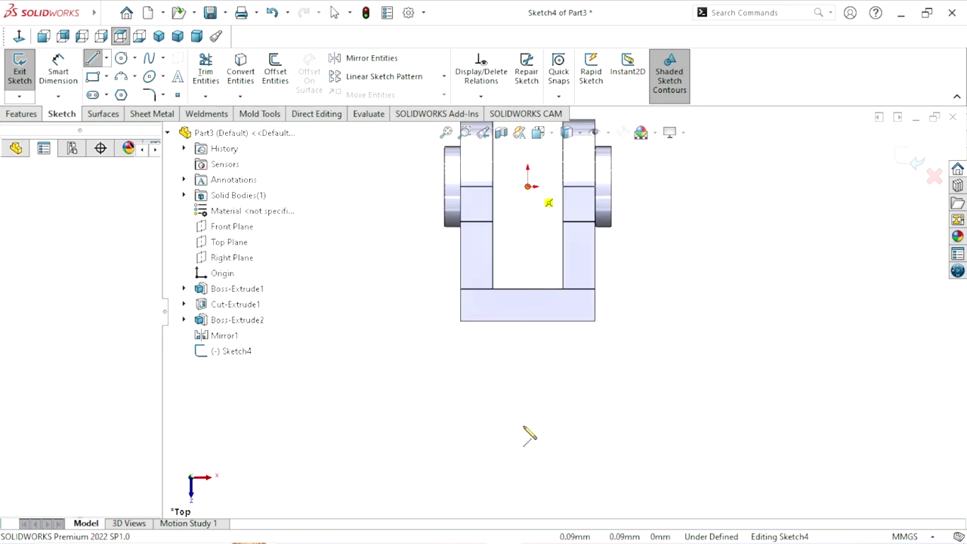
{"action": "left_click", "coordinate": [528, 186]}
{"action": "left_click", "coordinate": [528, 438]}
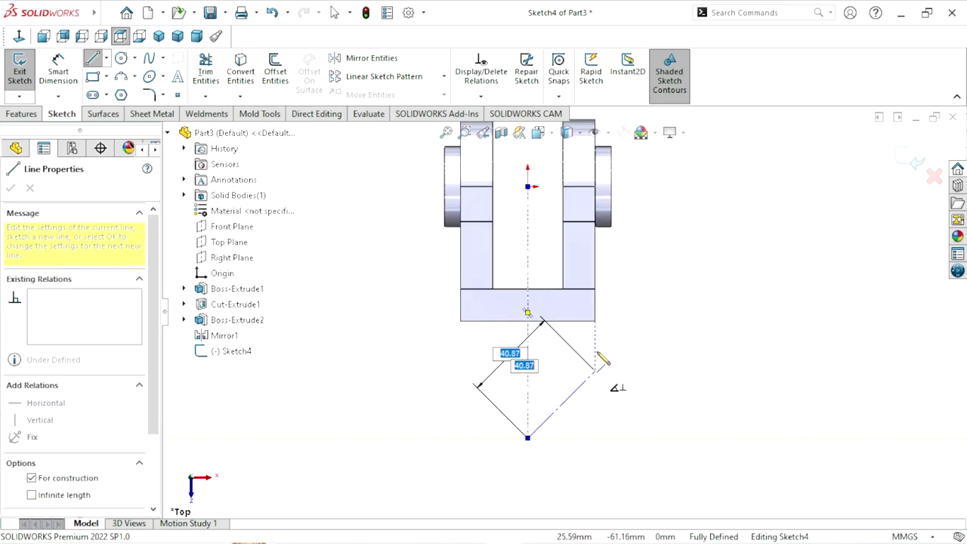
{"action": "right_click", "coordinate": [611, 353]}
{"action": "left_click", "coordinate": [631, 379]}
{"action": "key", "text": "Escape"}
{"action": "scroll", "coordinate": [563, 392], "scroll_direction": "up", "scroll_amount": 2}
{"action": "scroll", "coordinate": [563, 393], "scroll_direction": "down", "scroll_amount": 2}
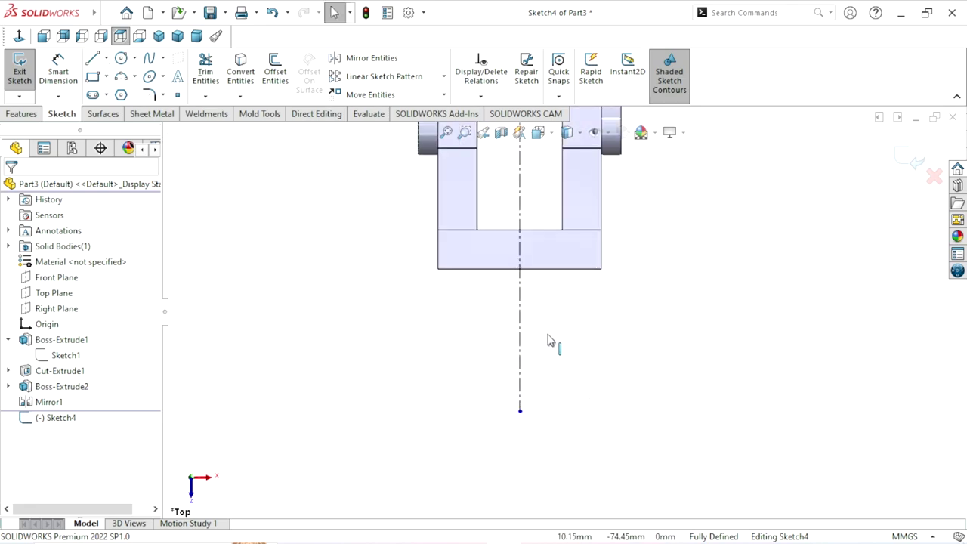
Draw a circle at the centerline's end and dimension it to 25 mm diameter
{"action": "left_click", "coordinate": [122, 56]}
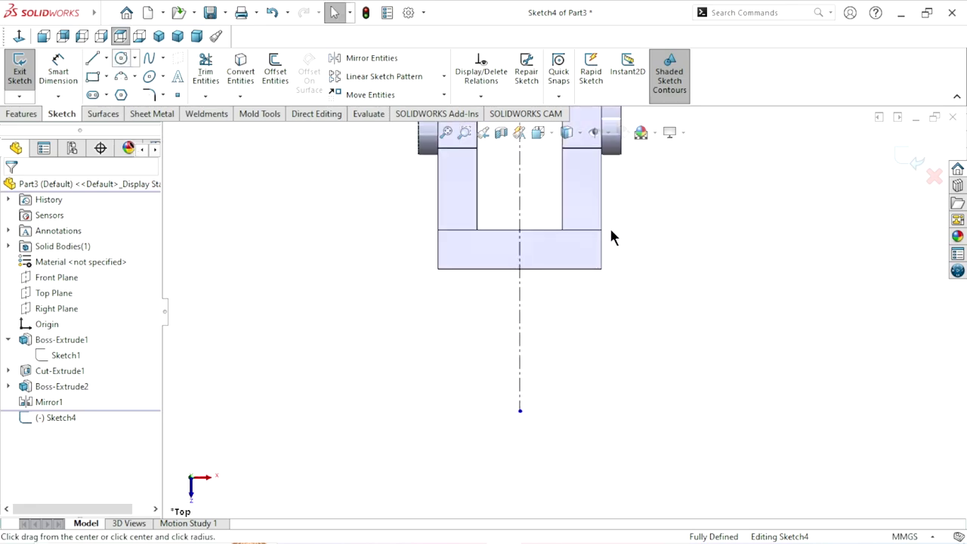
{"action": "left_click", "coordinate": [519, 375]}
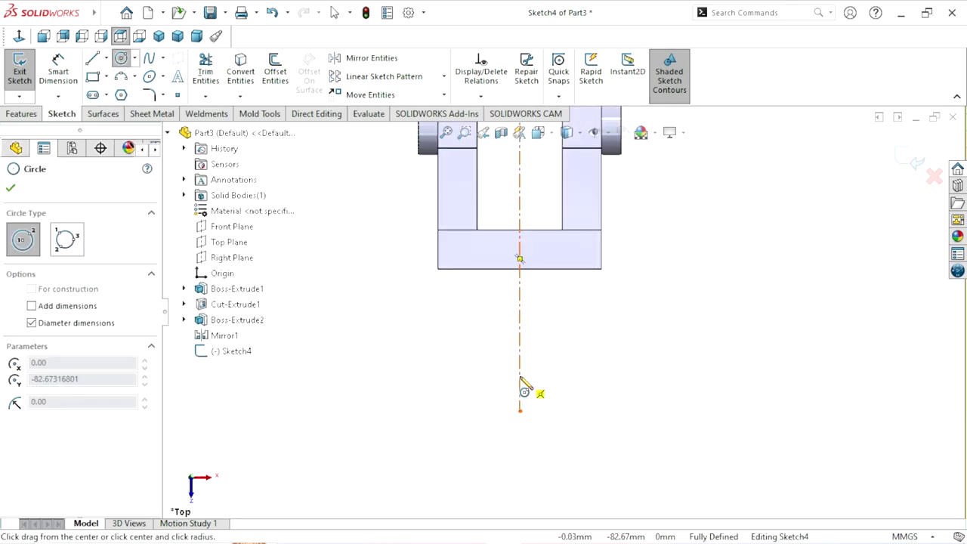
{"action": "left_click", "coordinate": [565, 389]}
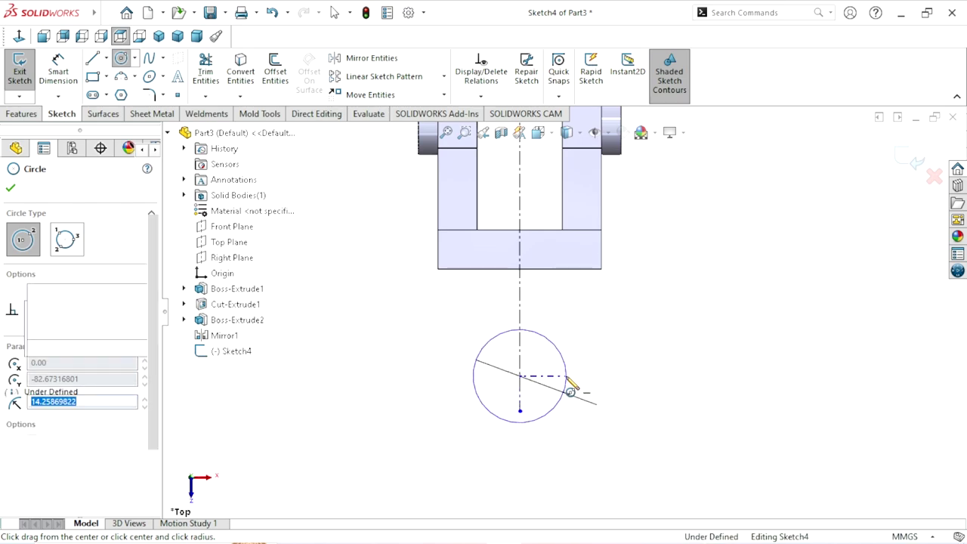
{"action": "left_click", "coordinate": [67, 74]}
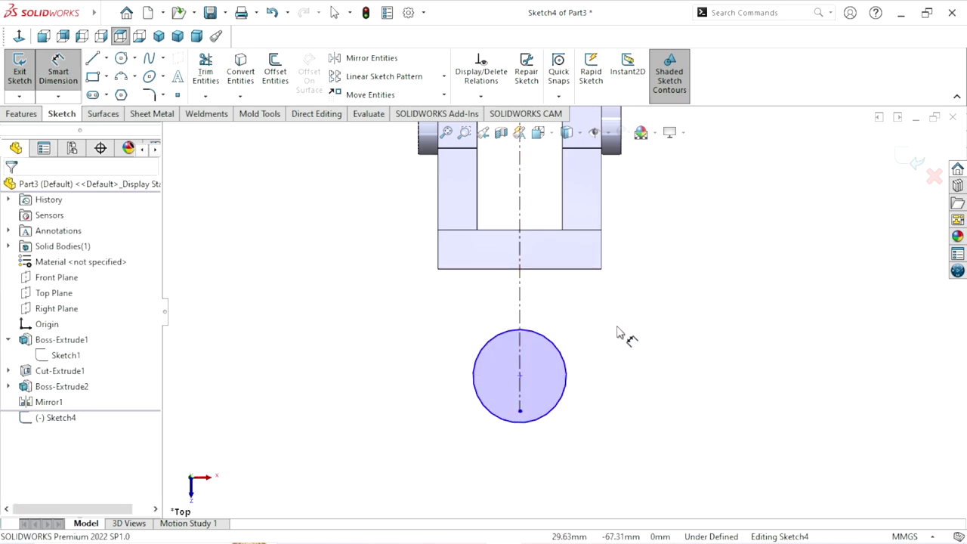
{"action": "left_click", "coordinate": [572, 382]}
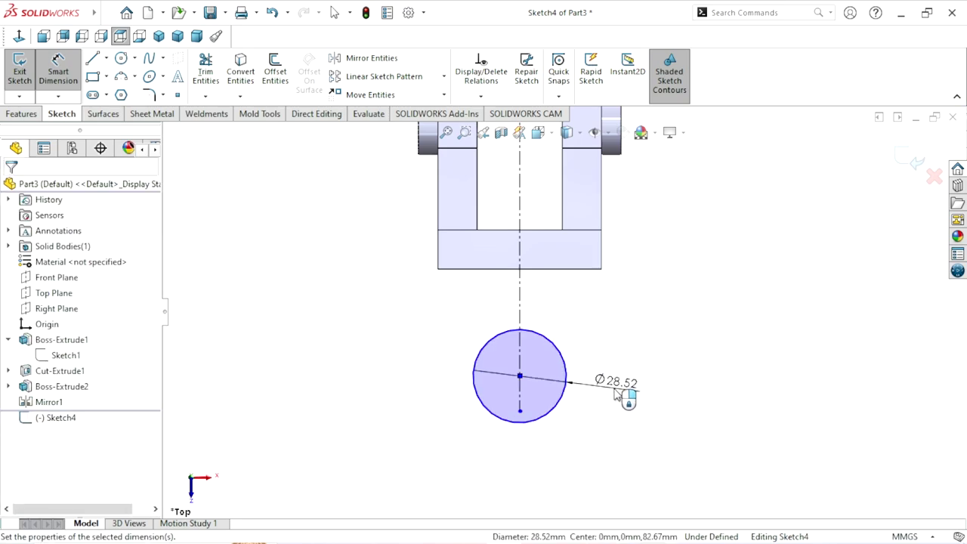
{"action": "left_click", "coordinate": [616, 393]}
{"action": "type", "text": "25"}
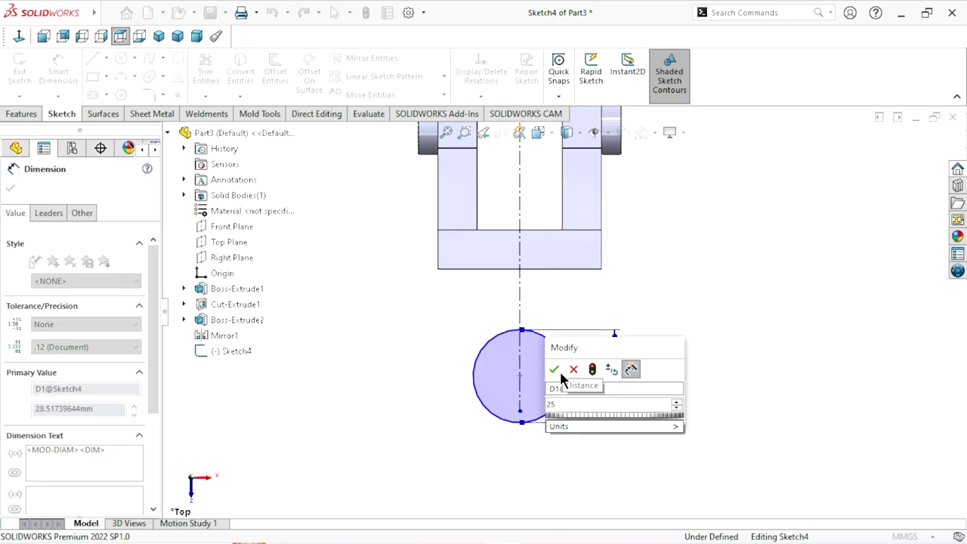
{"action": "left_click", "coordinate": [554, 369]}
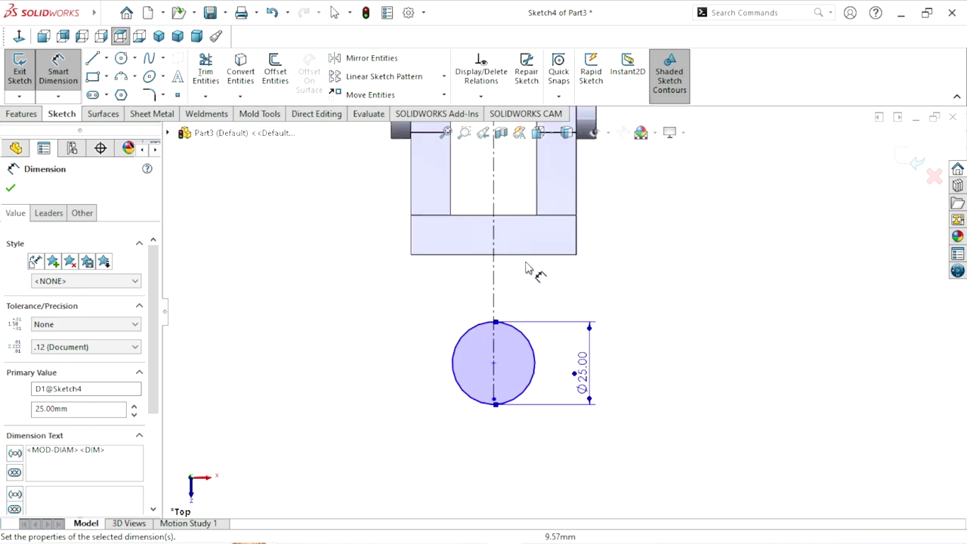
Dimension the circle centre 25 mm below the part's bottom edge
{"action": "left_click", "coordinate": [526, 255]}
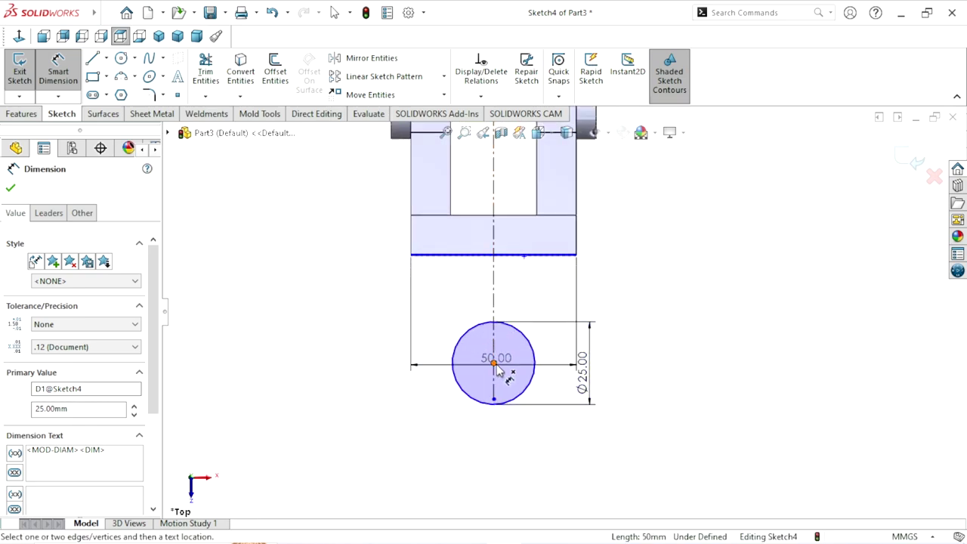
{"action": "left_click", "coordinate": [493, 363]}
{"action": "left_click", "coordinate": [639, 326]}
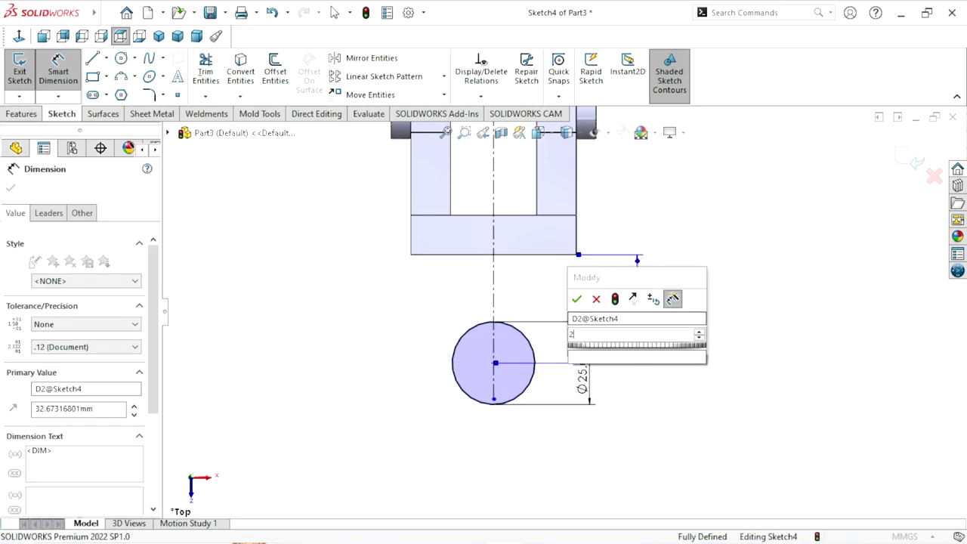
{"action": "left_click", "coordinate": [575, 298]}
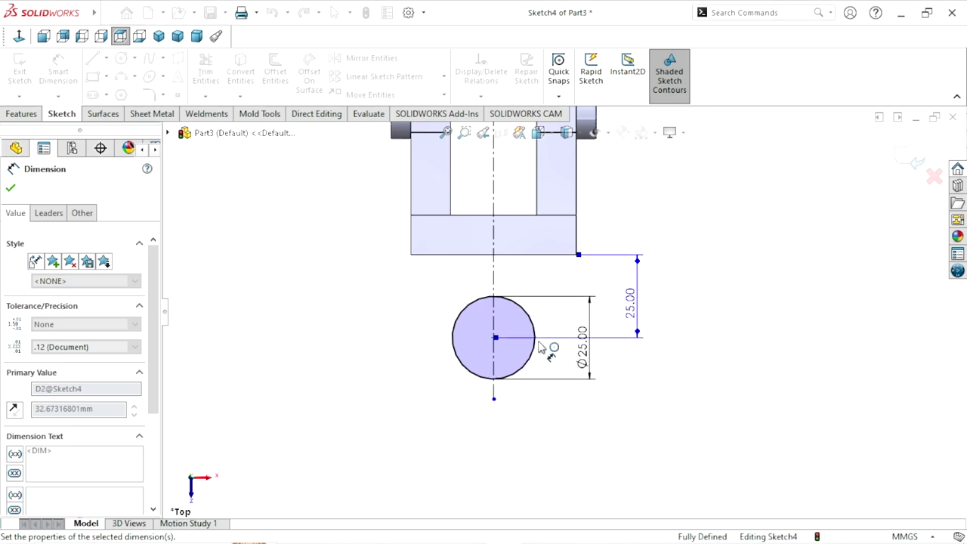
{"action": "left_click", "coordinate": [11, 187]}
Draw a slanted line from the part's bottom-left corner to the circle
{"action": "key", "text": "l"}
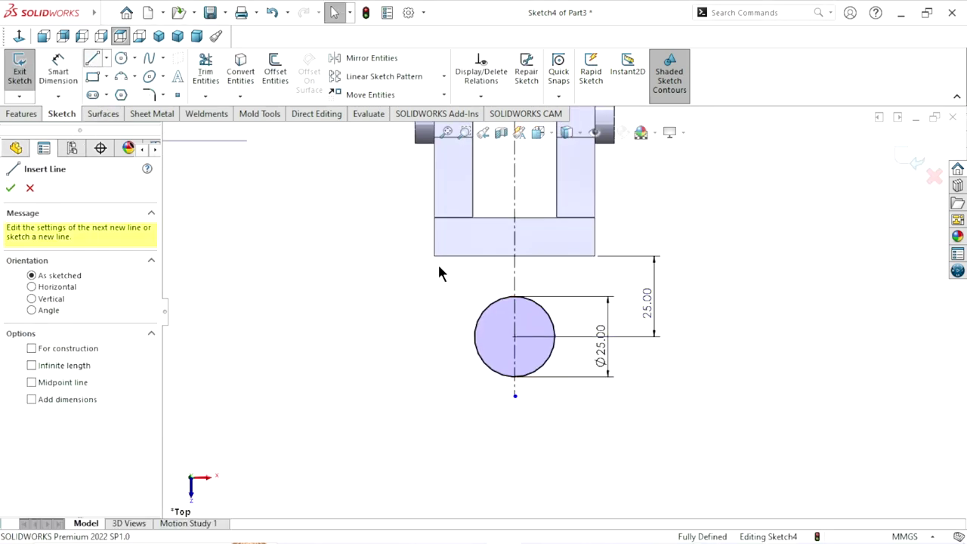
{"action": "left_click", "coordinate": [435, 256]}
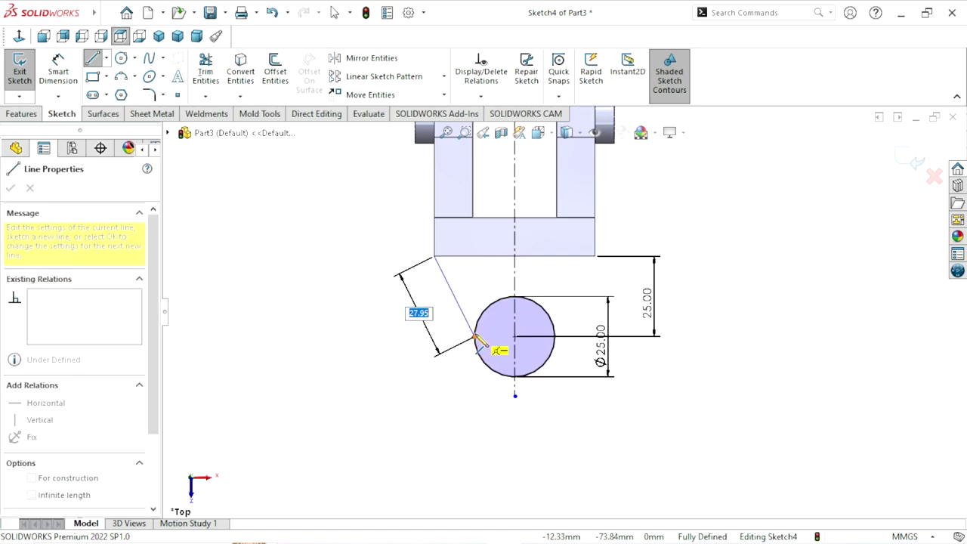
{"action": "left_click", "coordinate": [477, 325]}
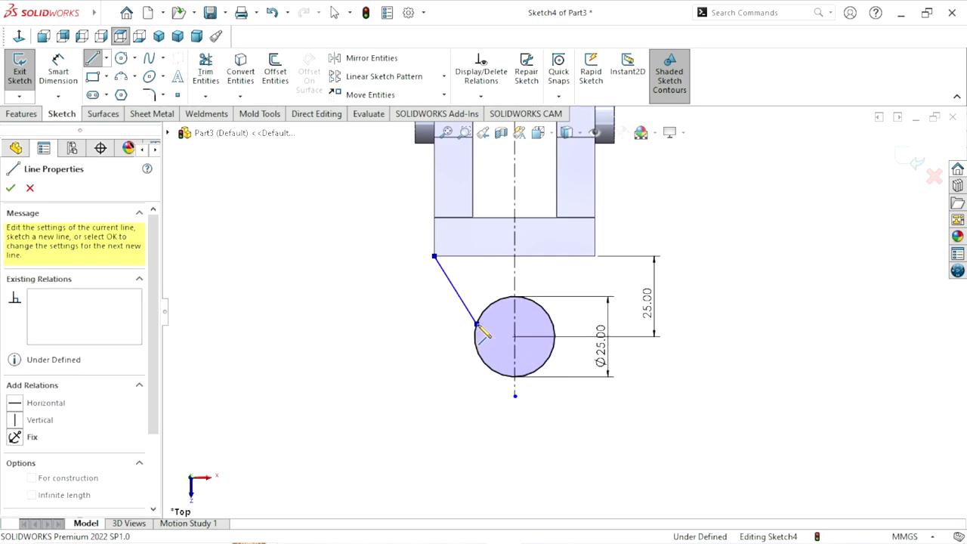
{"action": "right_click", "coordinate": [430, 326]}
{"action": "left_click", "coordinate": [430, 326]}
{"action": "scroll", "coordinate": [576, 356], "scroll_direction": "up", "scroll_amount": 2}
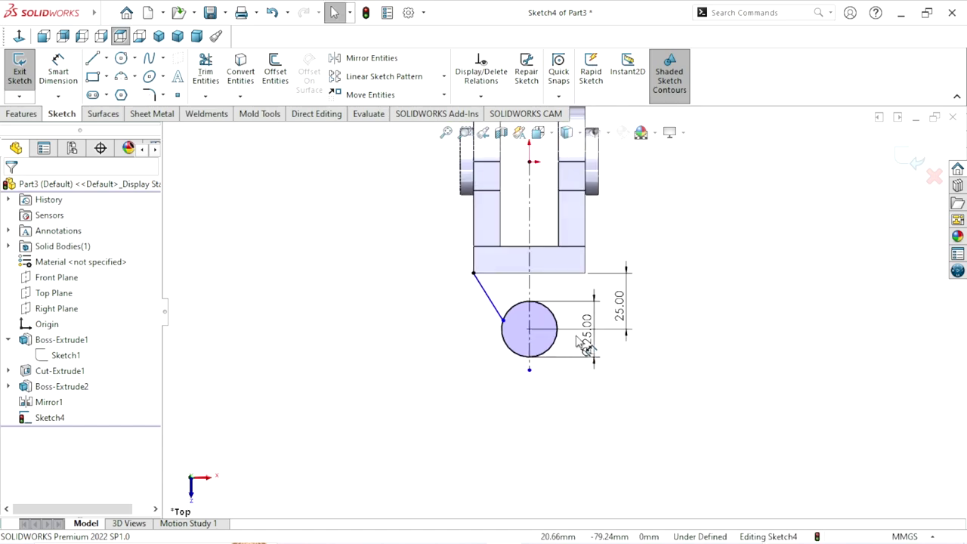
{"action": "scroll", "coordinate": [579, 339], "scroll_direction": "down", "scroll_amount": 4}
Mirror the slanted line about the centerline to the right side
{"action": "left_click", "coordinate": [374, 58]}
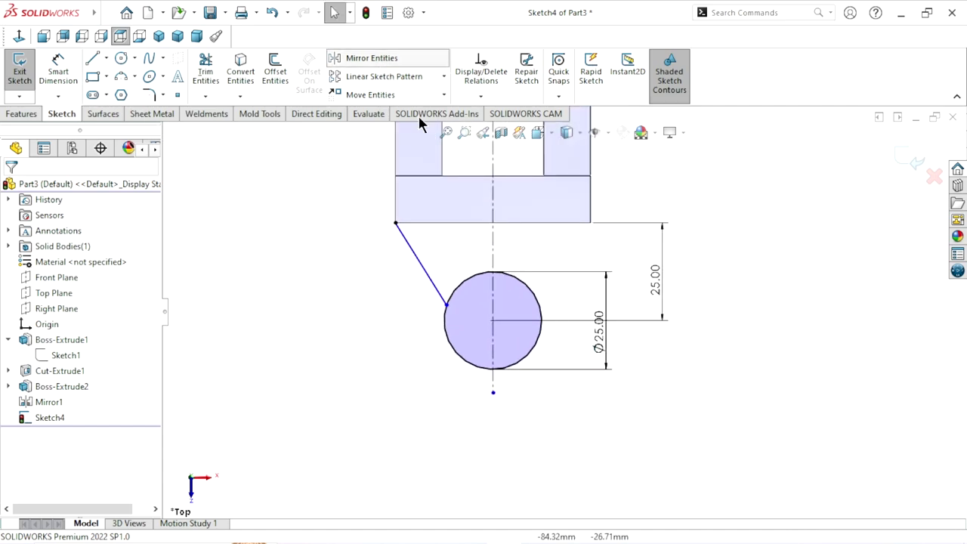
{"action": "left_click", "coordinate": [437, 288]}
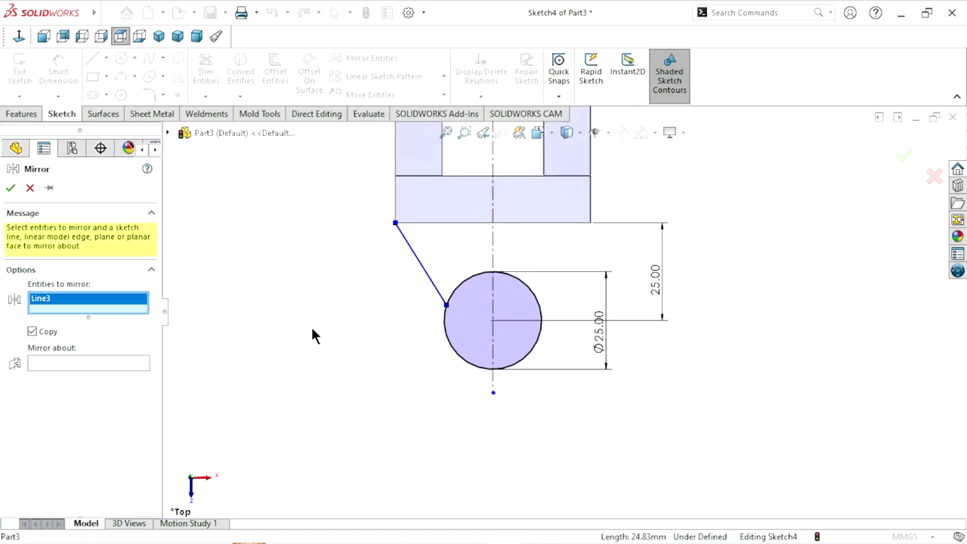
{"action": "left_click", "coordinate": [66, 364]}
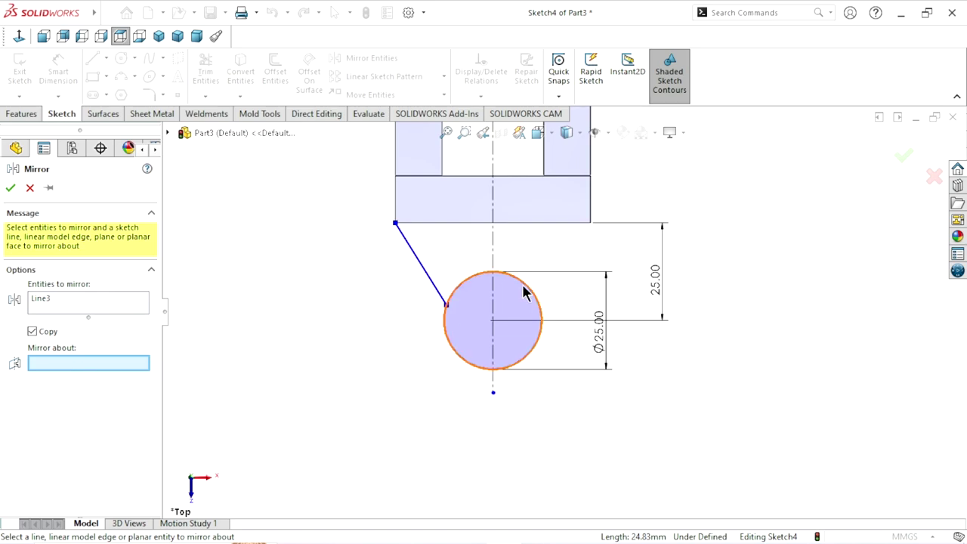
{"action": "left_click", "coordinate": [494, 254]}
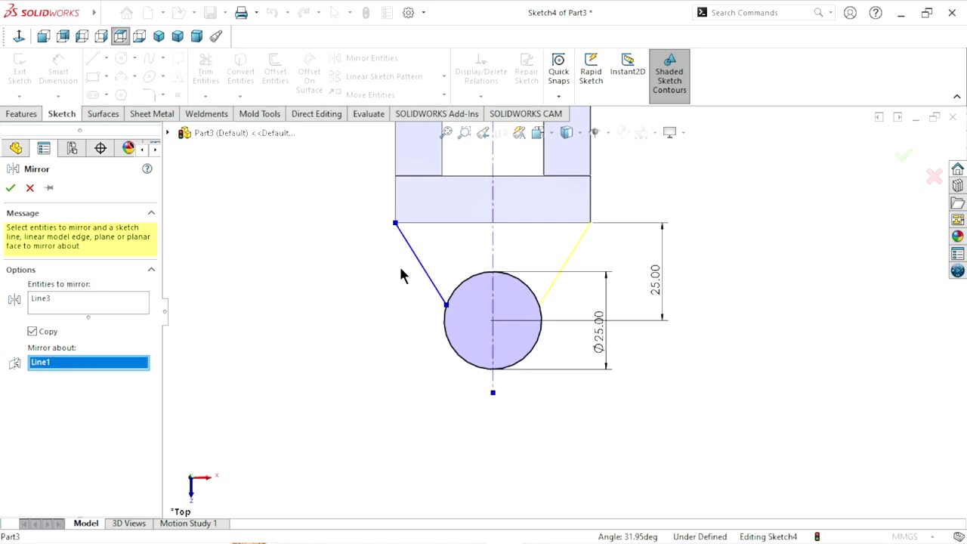
{"action": "left_click", "coordinate": [10, 188]}
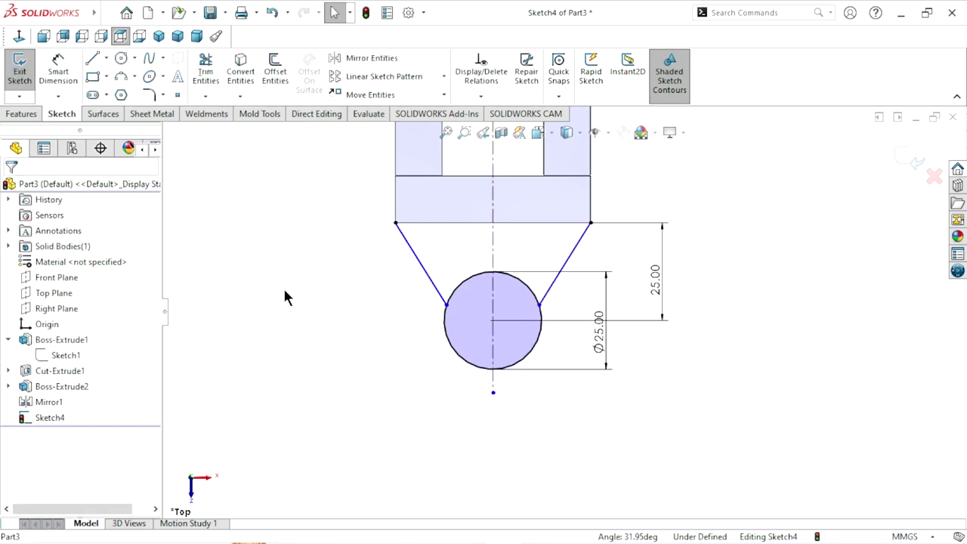
Make the left slanted line tangent to the Ø25 circle
{"action": "left_click", "coordinate": [431, 280]}
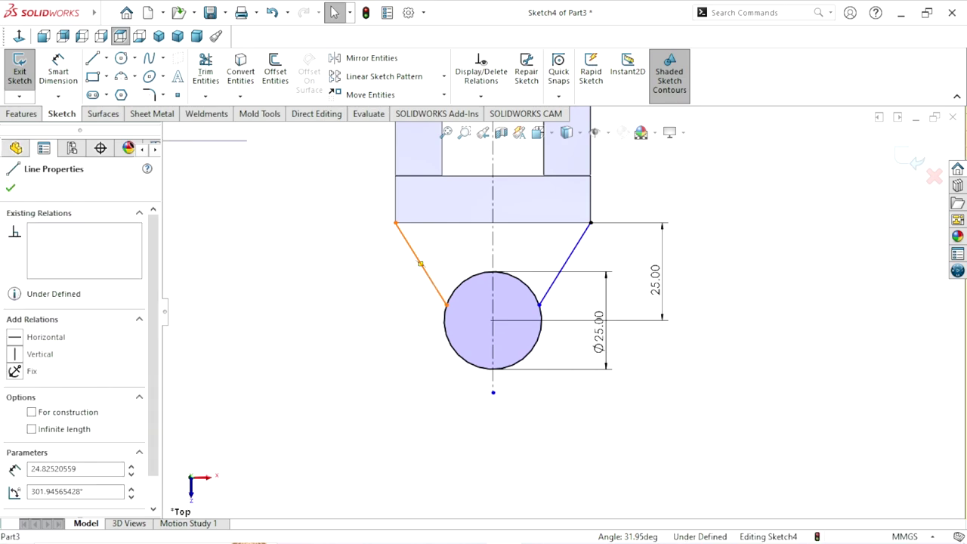
{"action": "left_click", "coordinate": [446, 336]}
{"action": "left_click", "coordinate": [445, 298], "text": "ctrl"}
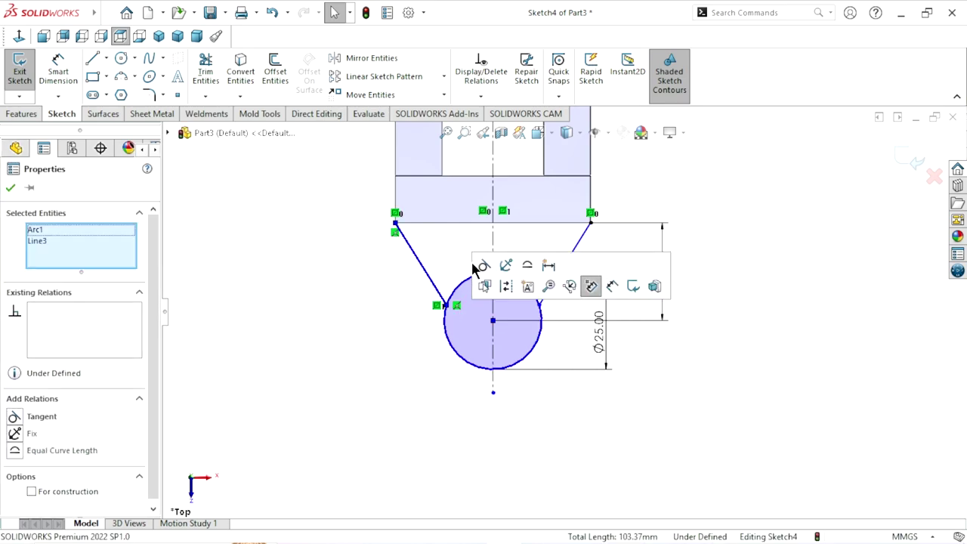
{"action": "left_click", "coordinate": [484, 266]}
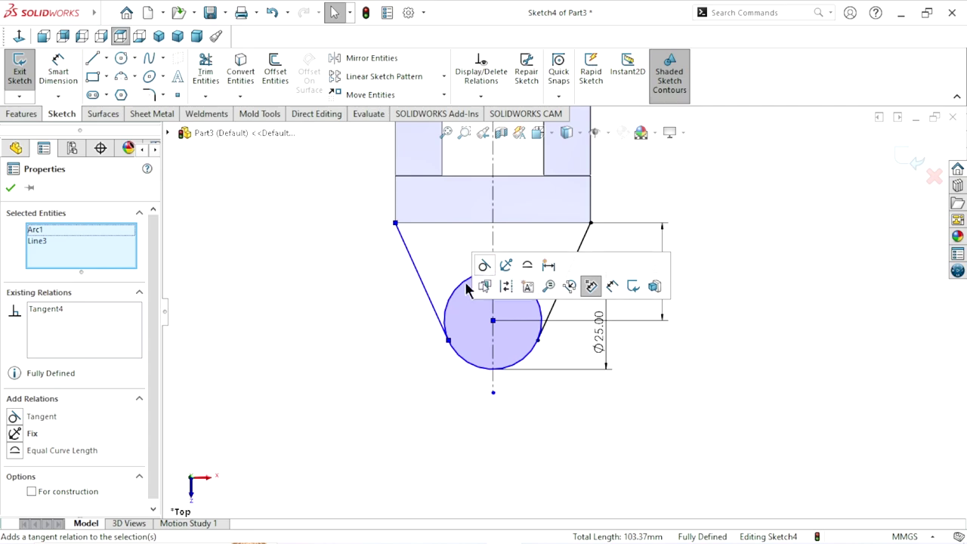
{"action": "left_click", "coordinate": [11, 189]}
Power-trim the circle's upper arcs, leaving only its bottom arc
{"action": "left_click", "coordinate": [209, 88]}
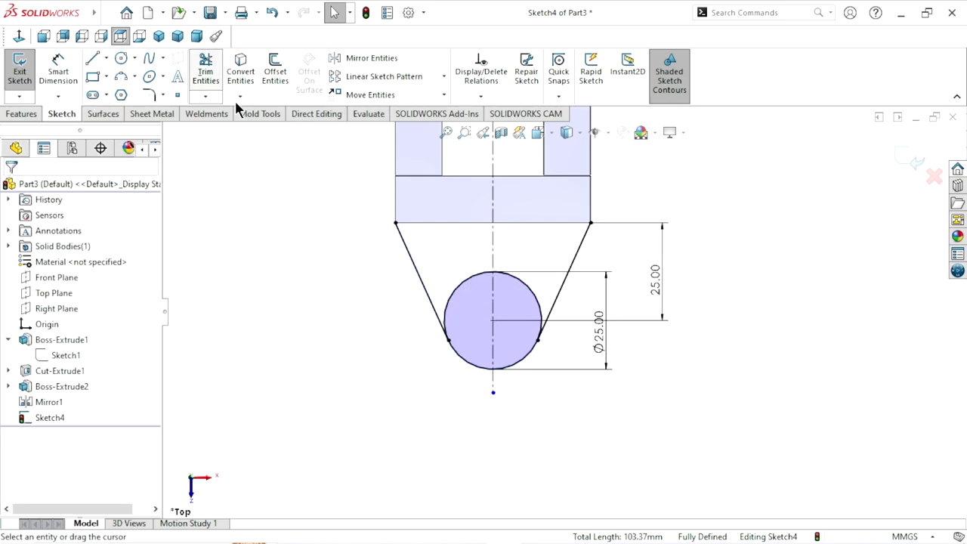
{"action": "left_click_drag", "start_coordinate": [454, 268], "coordinate": [466, 302]}
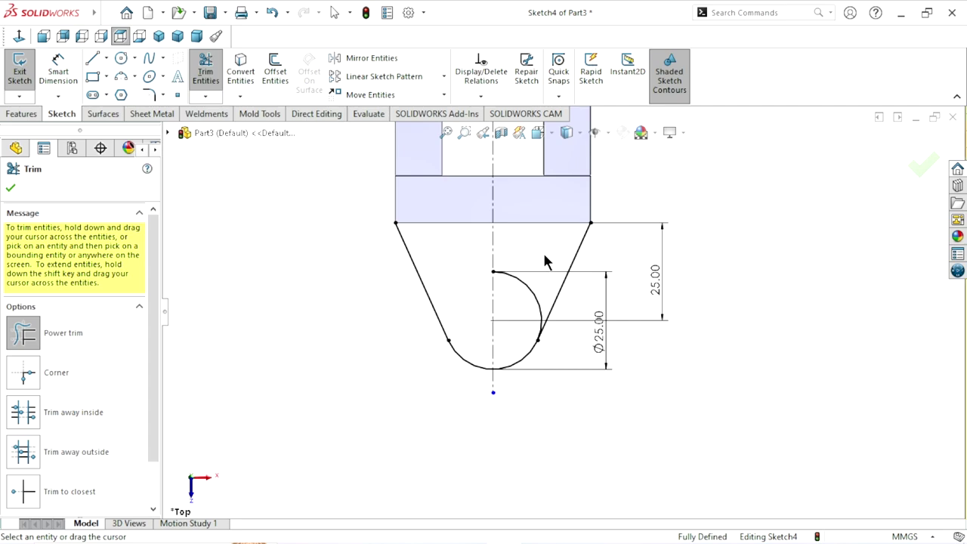
{"action": "left_click_drag", "start_coordinate": [544, 259], "coordinate": [518, 293]}
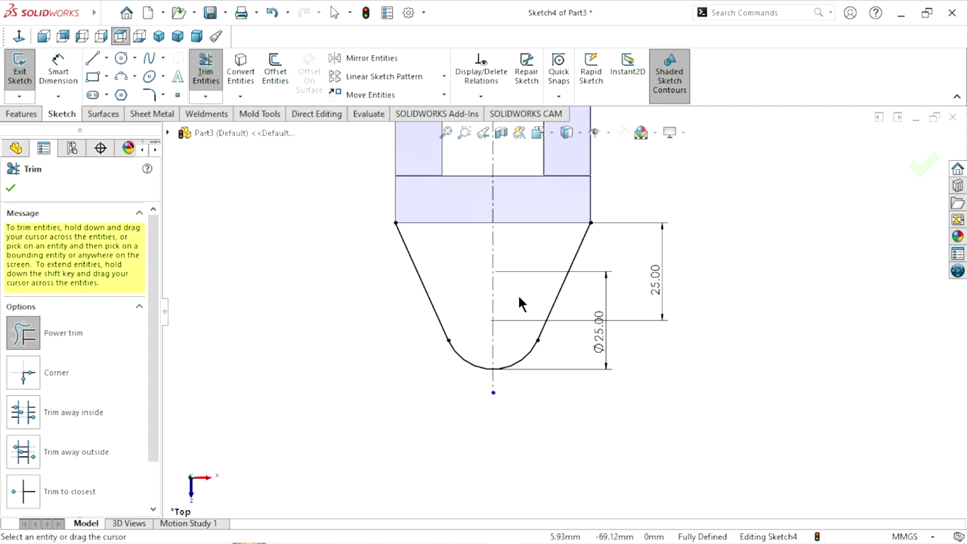
{"action": "left_click", "coordinate": [11, 188]}
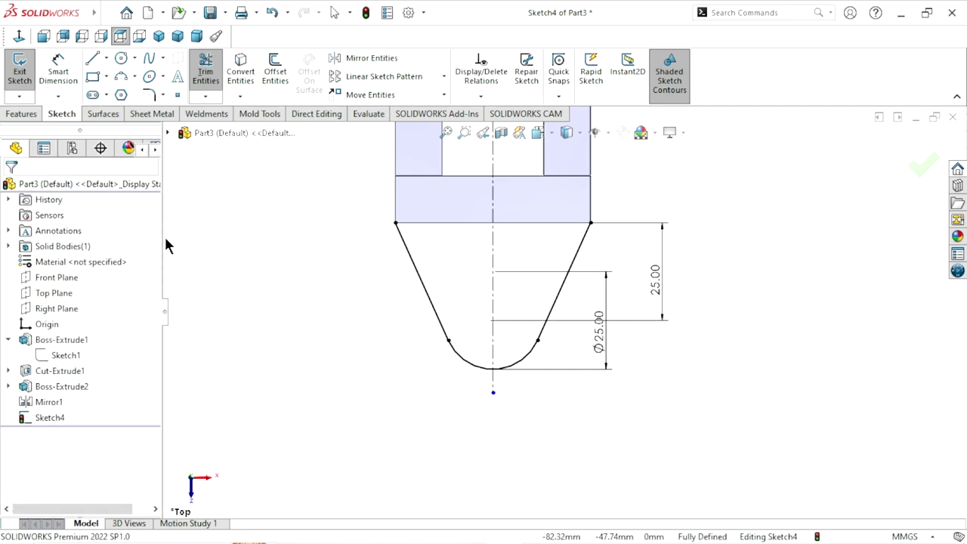
Convert the part's bottom edge into a sketch line closing the tapered profile
{"action": "left_click", "coordinate": [455, 224]}
{"action": "left_click", "coordinate": [242, 84]}
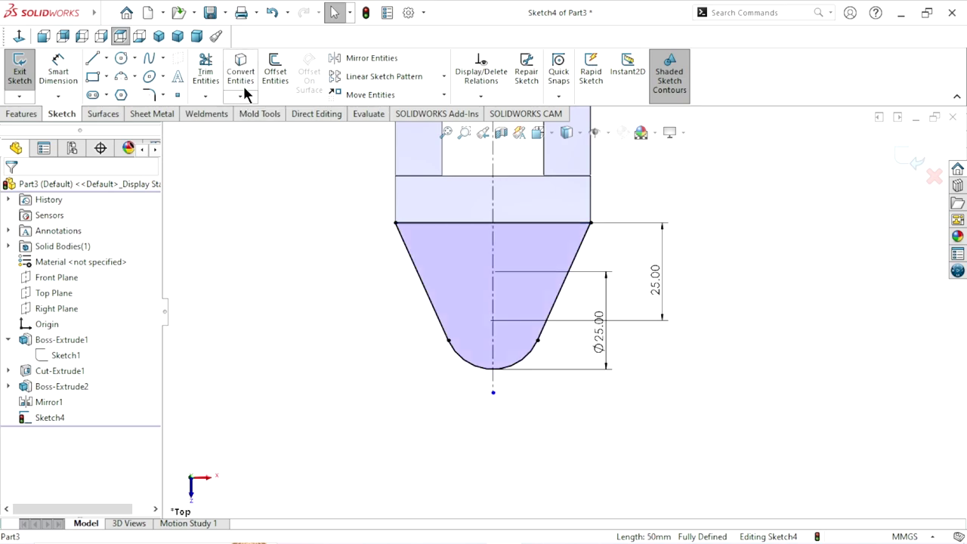
{"action": "scroll", "coordinate": [445, 355], "scroll_direction": "up", "scroll_amount": 3}
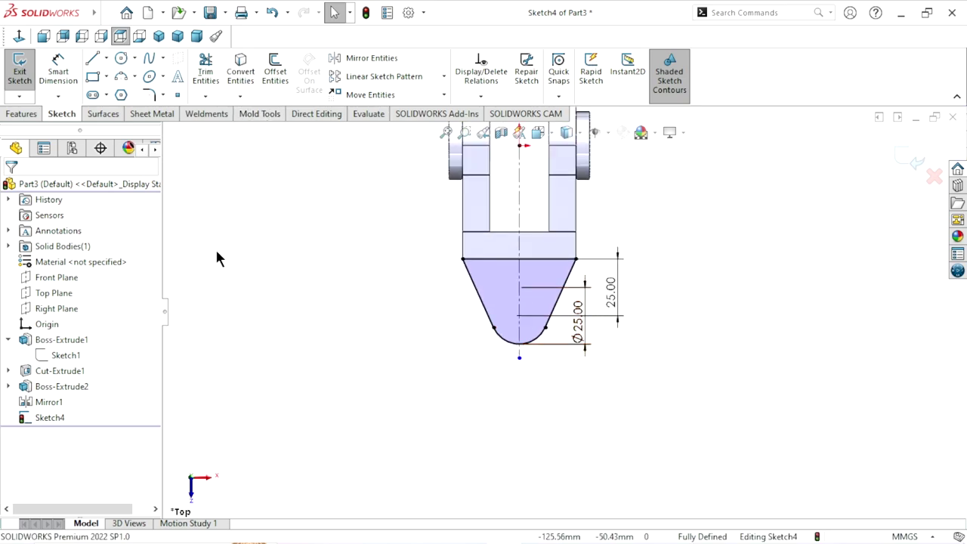
Extrude Sketch4's tapered, round-ended profile 50 mm Mid Plane as Boss-Extrude3
{"action": "left_click", "coordinate": [20, 114]}
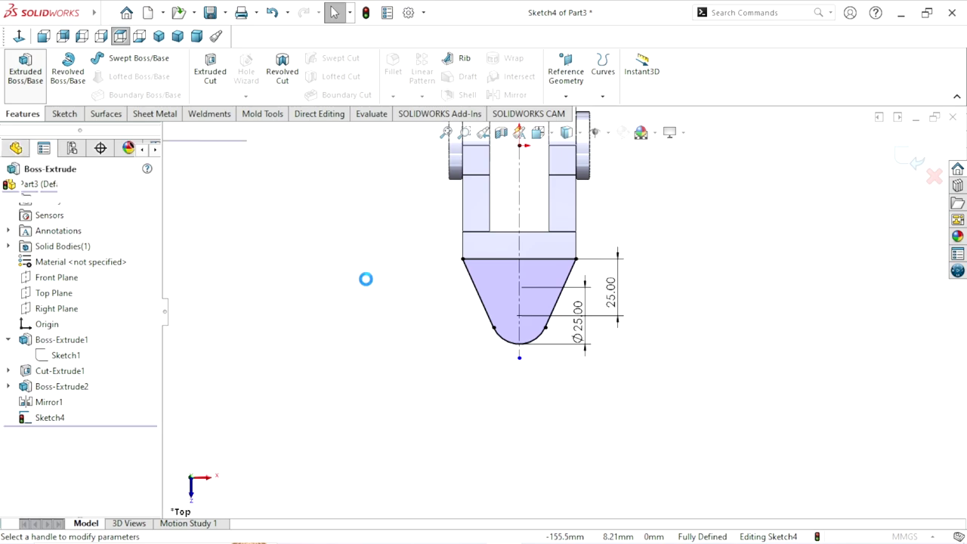
{"action": "left_click", "coordinate": [164, 39]}
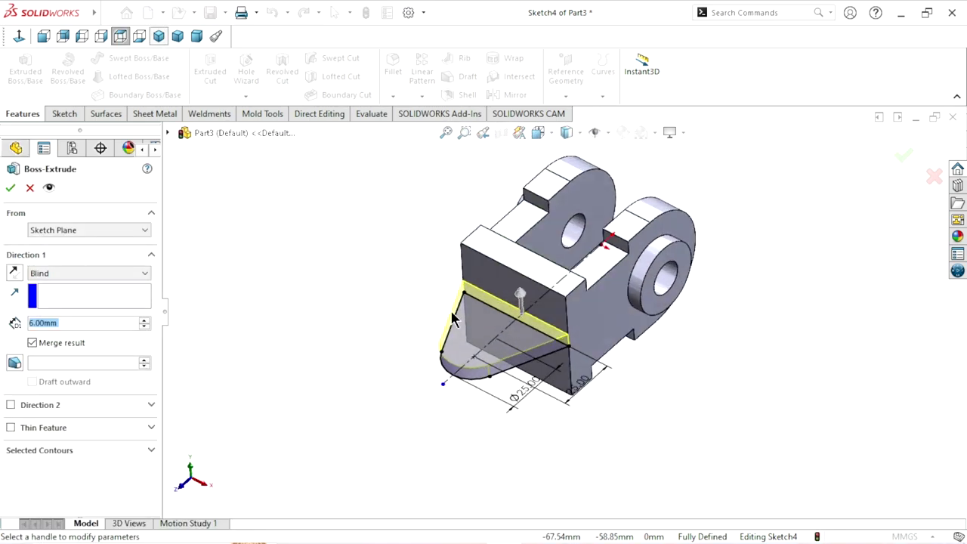
{"action": "scroll", "coordinate": [607, 333], "scroll_direction": "down", "scroll_amount": 3}
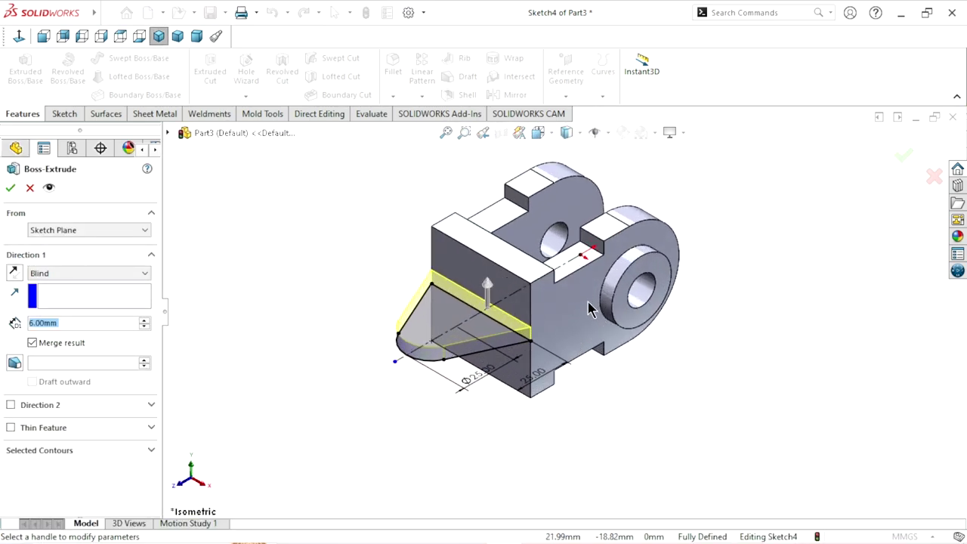
{"action": "left_click", "coordinate": [66, 271]}
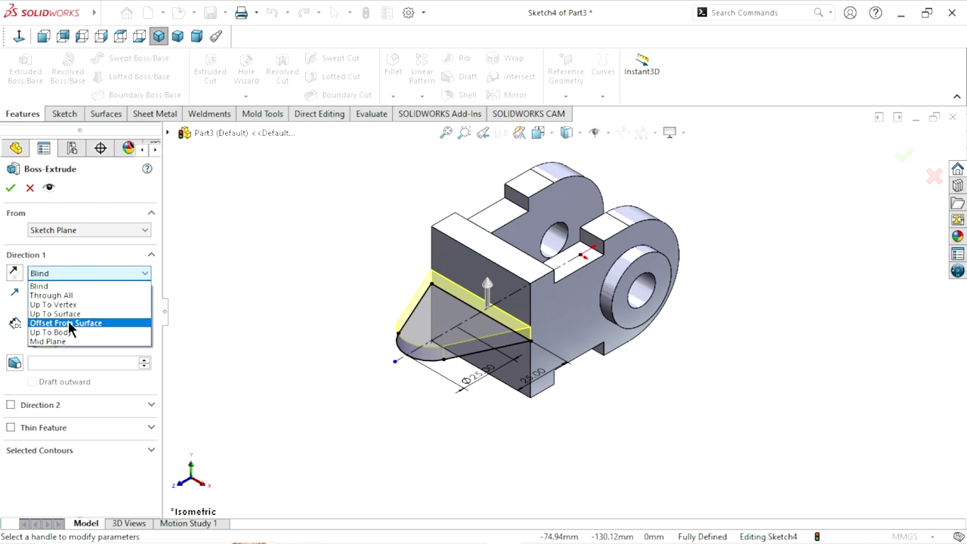
{"action": "left_click", "coordinate": [66, 339]}
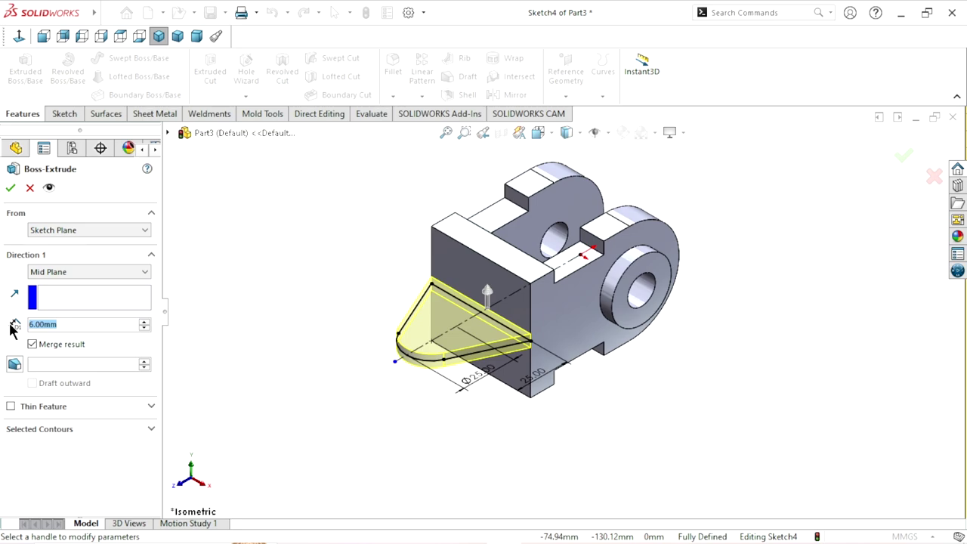
{"action": "type", "text": "50"}
{"action": "key", "text": "Return"}
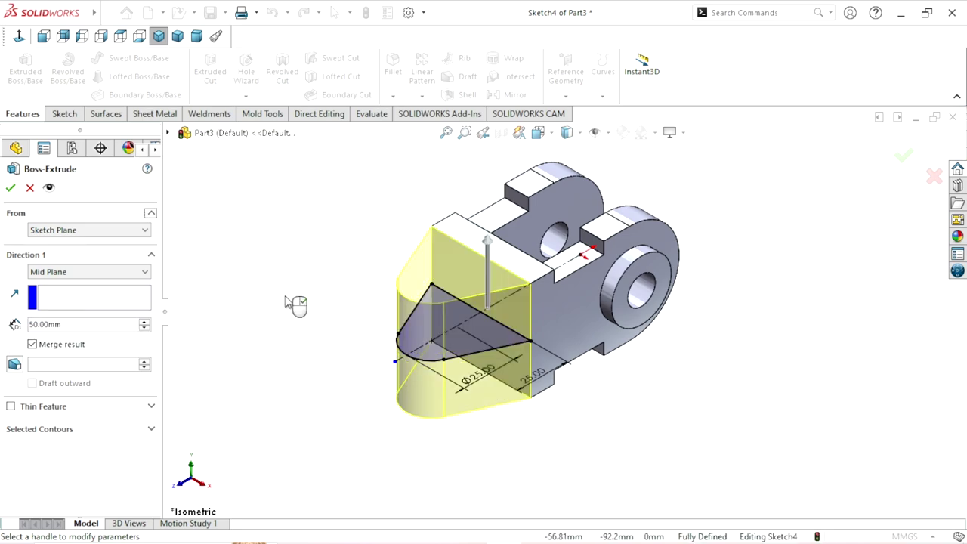
{"action": "left_click", "coordinate": [10, 189]}
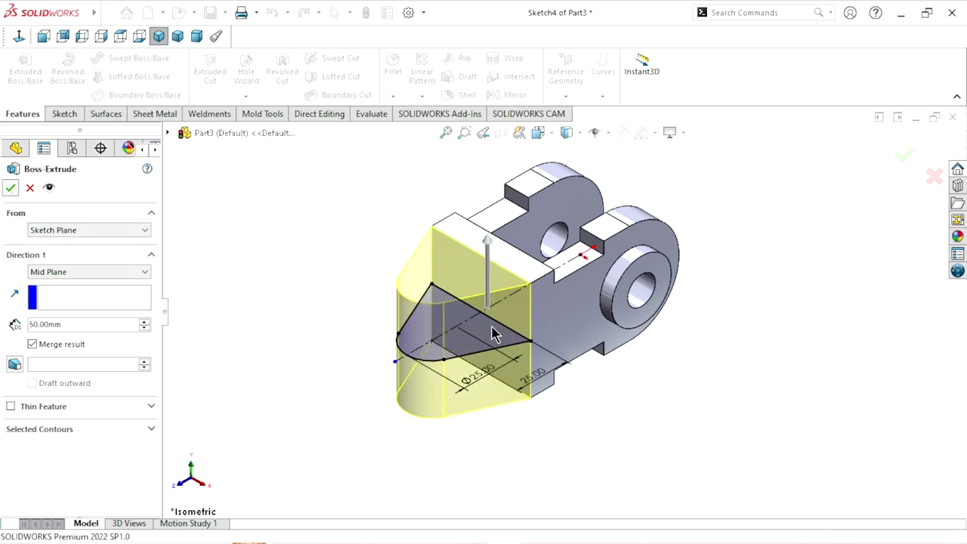
{"action": "middle_click_drag", "start_coordinate": [509, 361], "coordinate": [561, 312]}
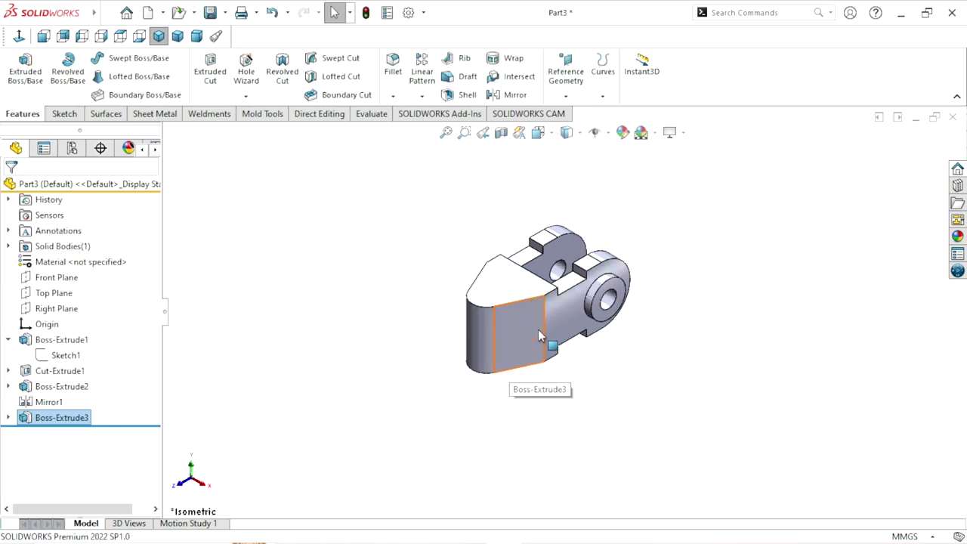
Start a new sketch on the Top Plane and locate Sketch4 under the boss
{"action": "left_click", "coordinate": [715, 346]}
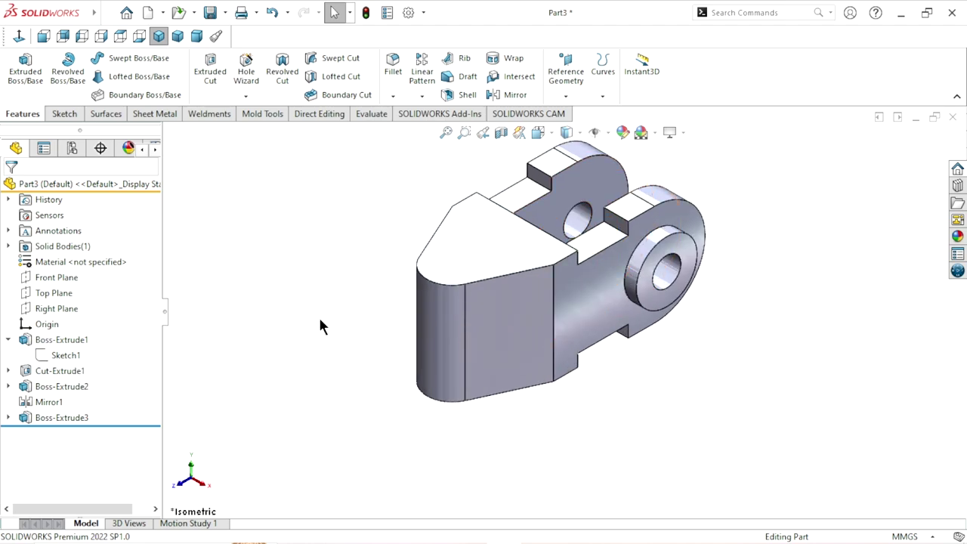
{"action": "left_click", "coordinate": [64, 294]}
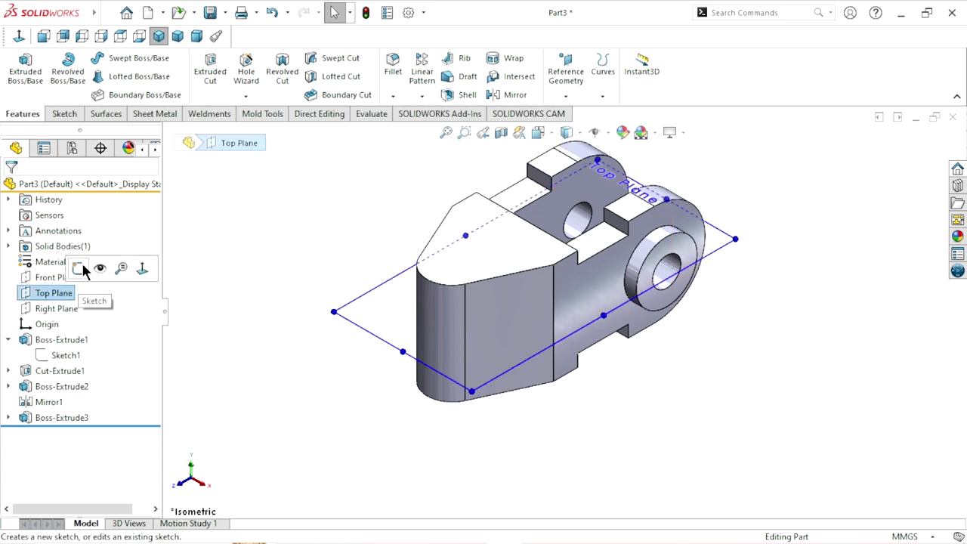
{"action": "left_click", "coordinate": [78, 269]}
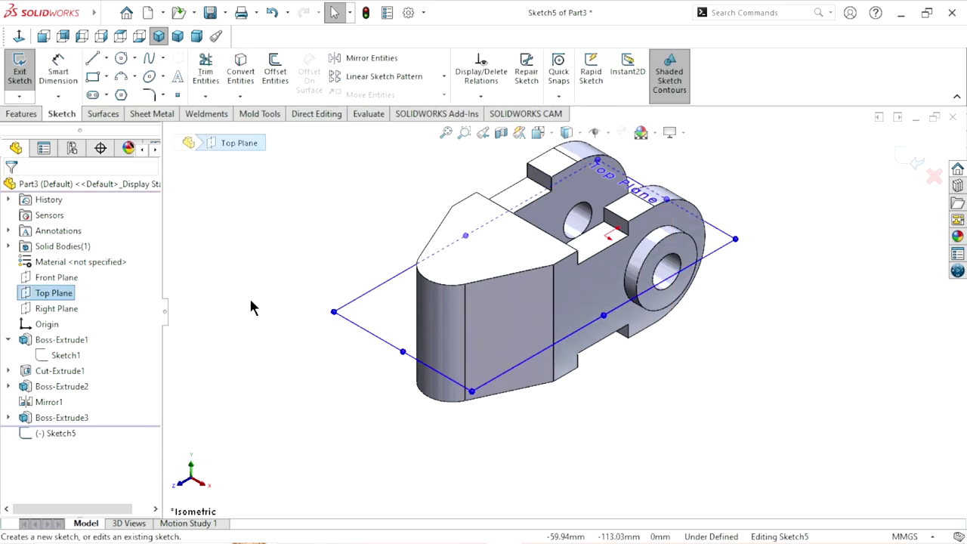
{"action": "left_click", "coordinate": [10, 418]}
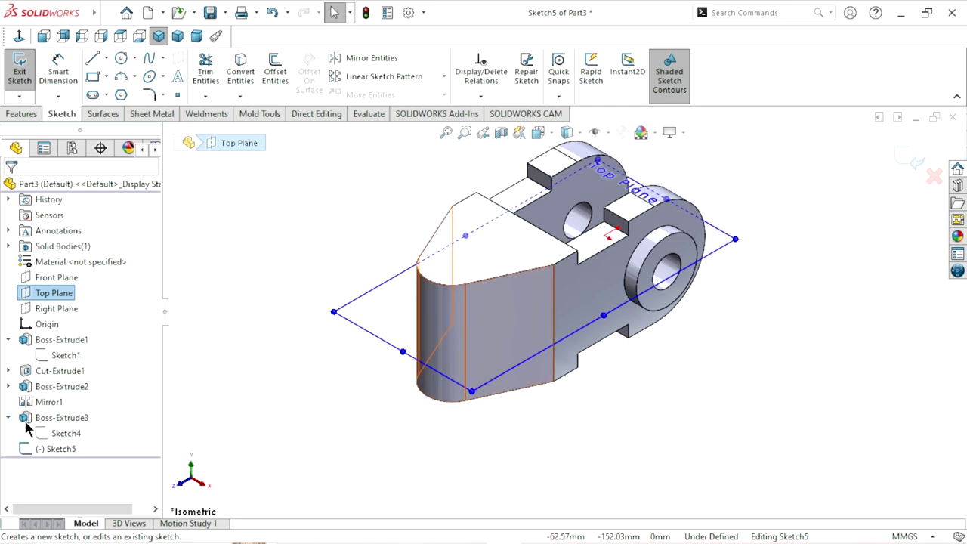
{"action": "left_click", "coordinate": [43, 431]}
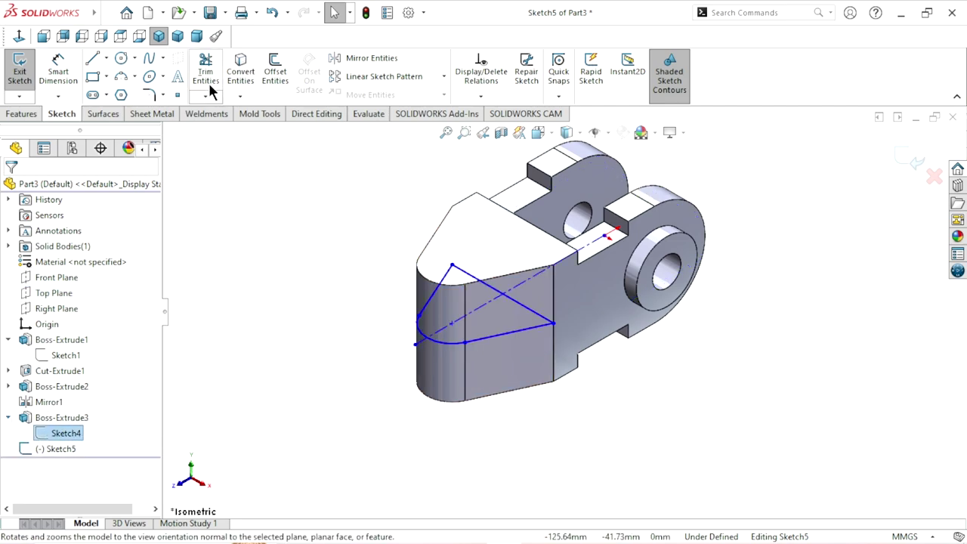
Make Sketch4 visible on the model
{"action": "left_click", "coordinate": [31, 114]}
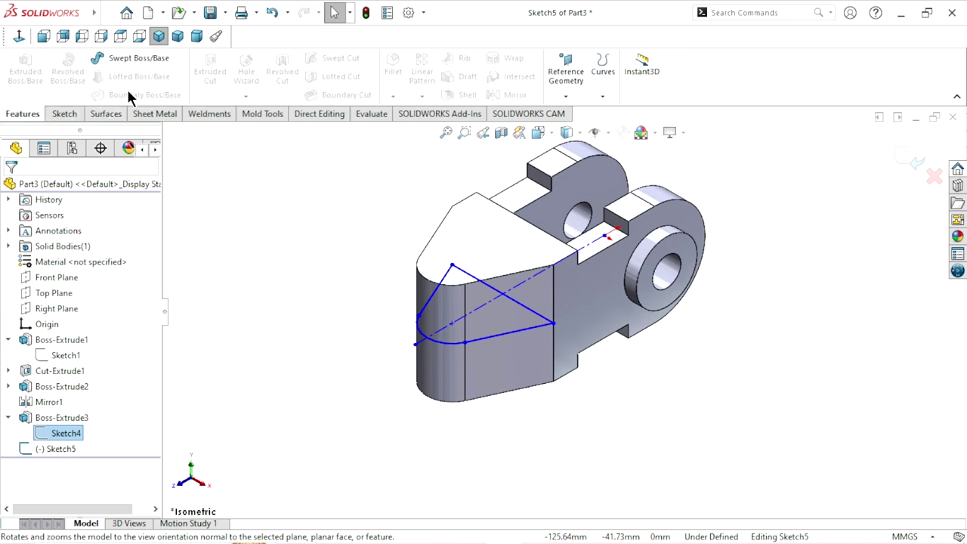
{"action": "left_click", "coordinate": [324, 326]}
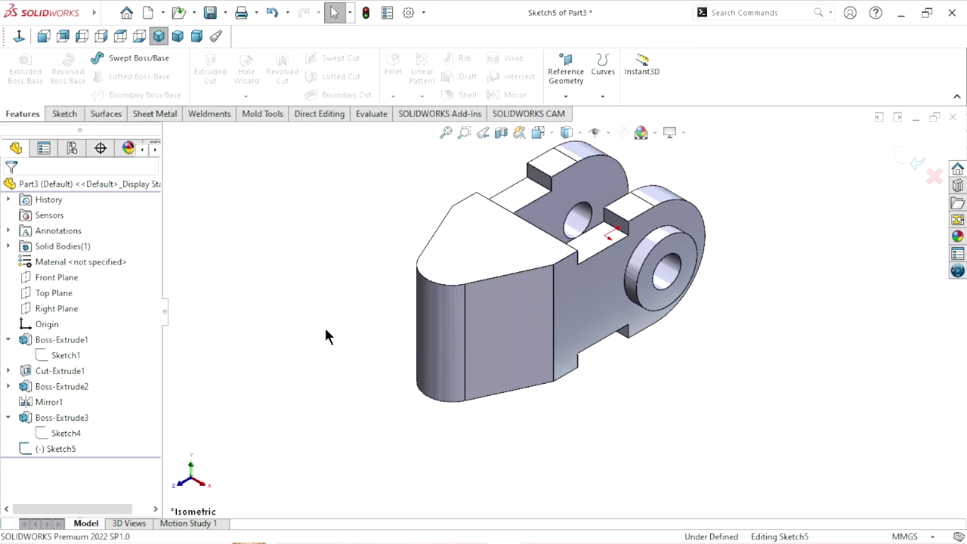
{"action": "left_click", "coordinate": [75, 433]}
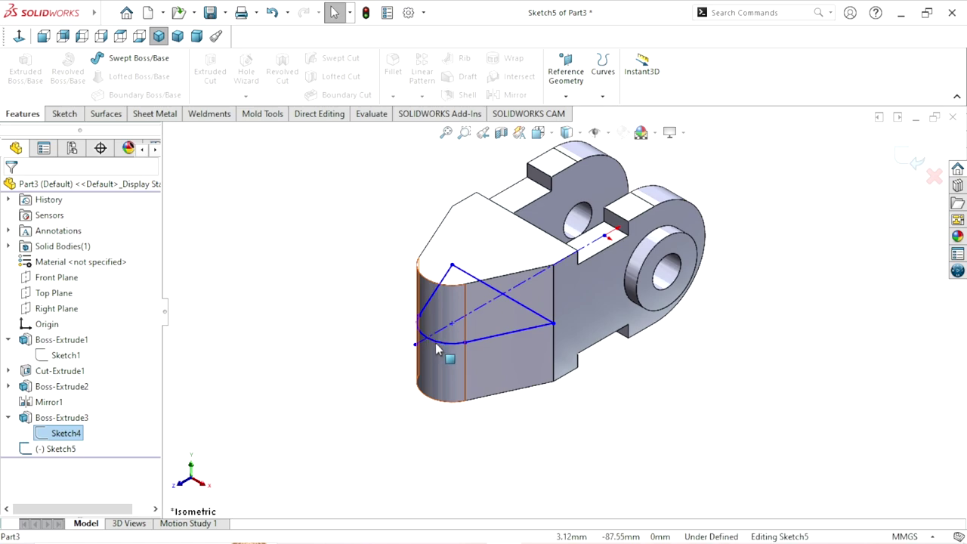
{"action": "left_click", "coordinate": [79, 433]}
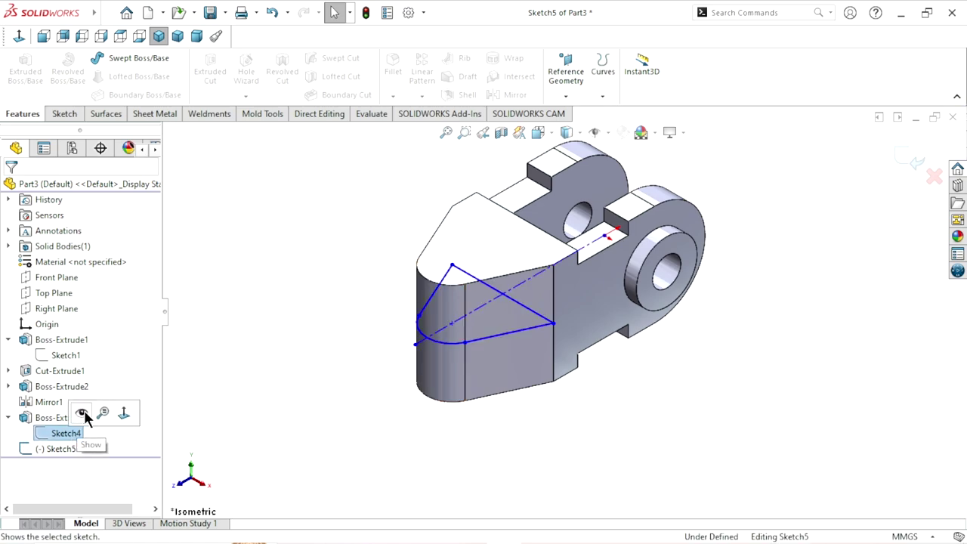
{"action": "left_click", "coordinate": [293, 342]}
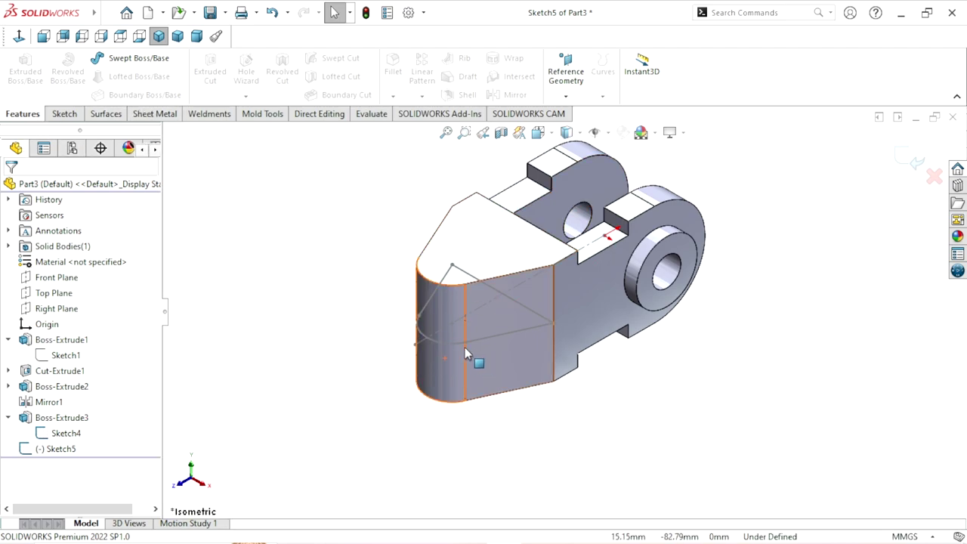
Copy Sketch4's tapered profile into the new sketch with Convert Entities
{"action": "left_click", "coordinate": [489, 336]}
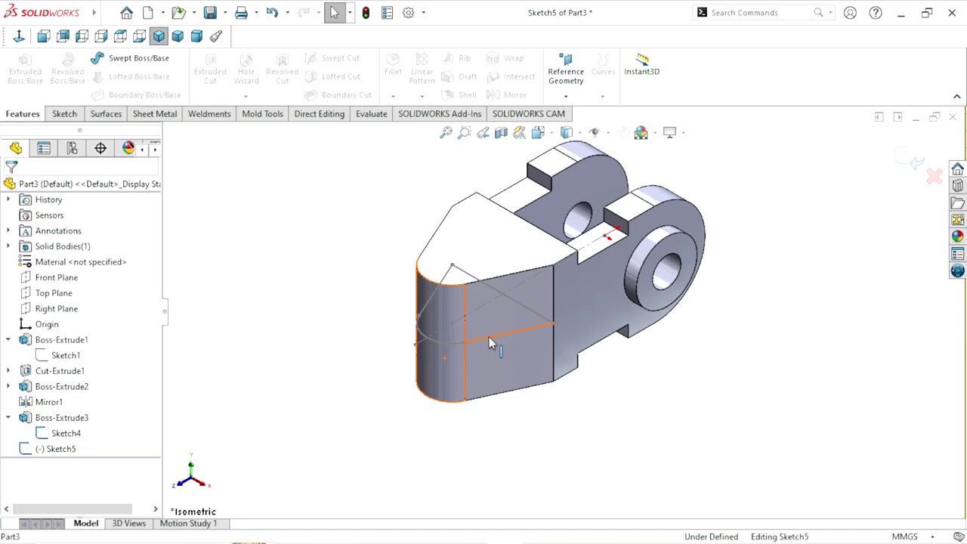
{"action": "left_click", "coordinate": [65, 113]}
{"action": "left_click", "coordinate": [66, 432]}
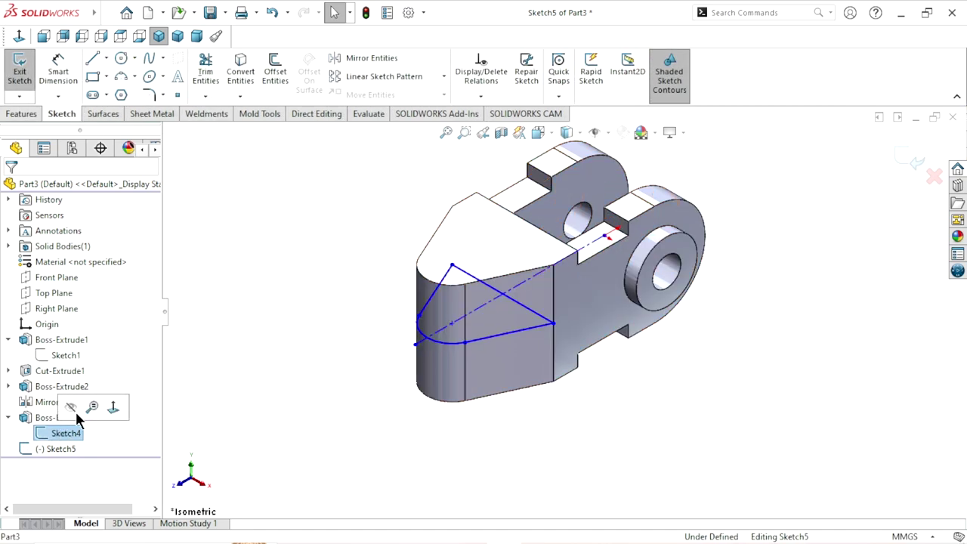
{"action": "left_click", "coordinate": [240, 76]}
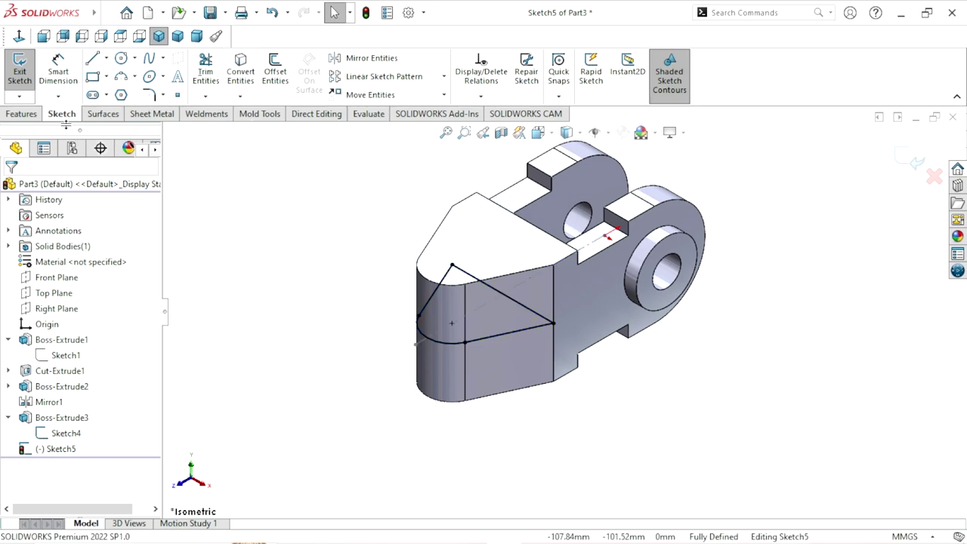
Cut a 26 mm Mid Plane slot through the rounded tongue as Cut-Extrude2
{"action": "left_click", "coordinate": [30, 115]}
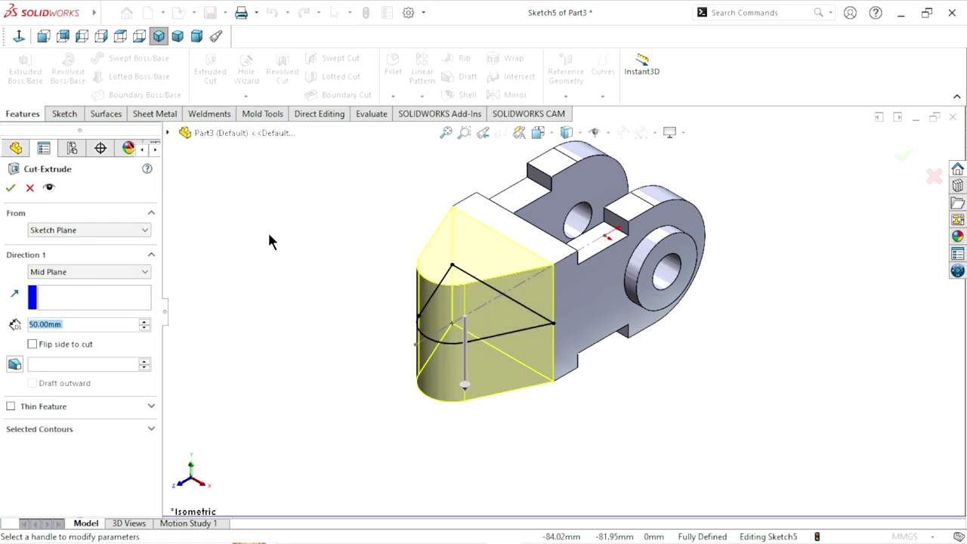
{"action": "left_click", "coordinate": [81, 324]}
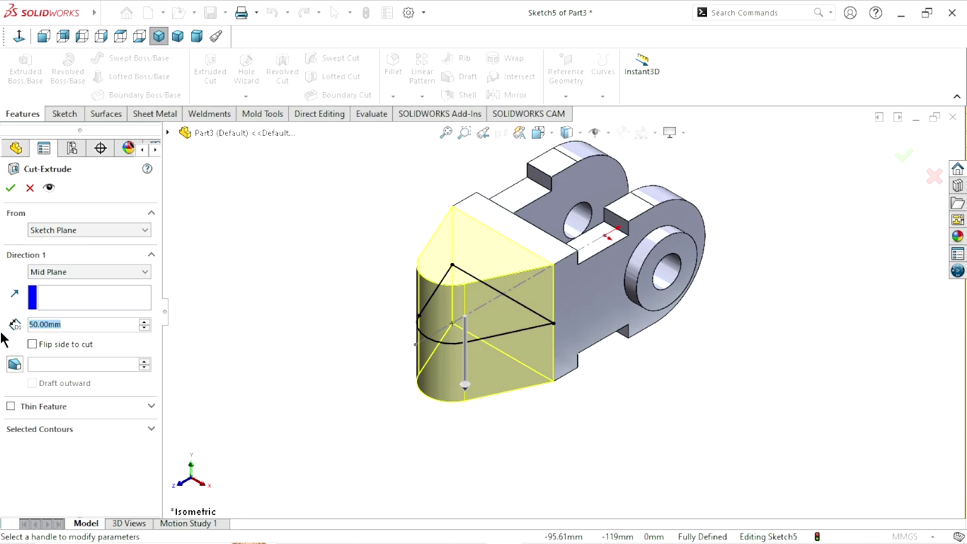
{"action": "type", "text": "26"}
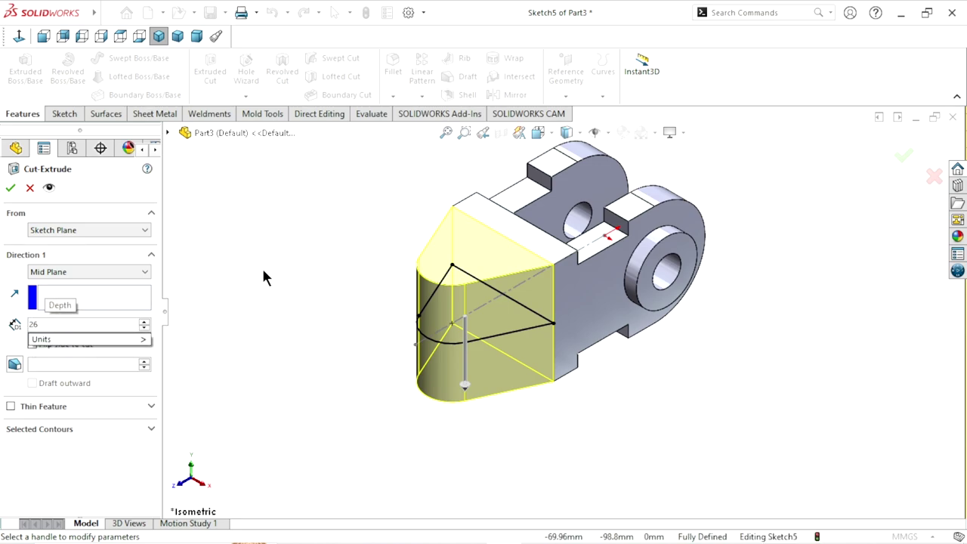
{"action": "key", "text": "Return"}
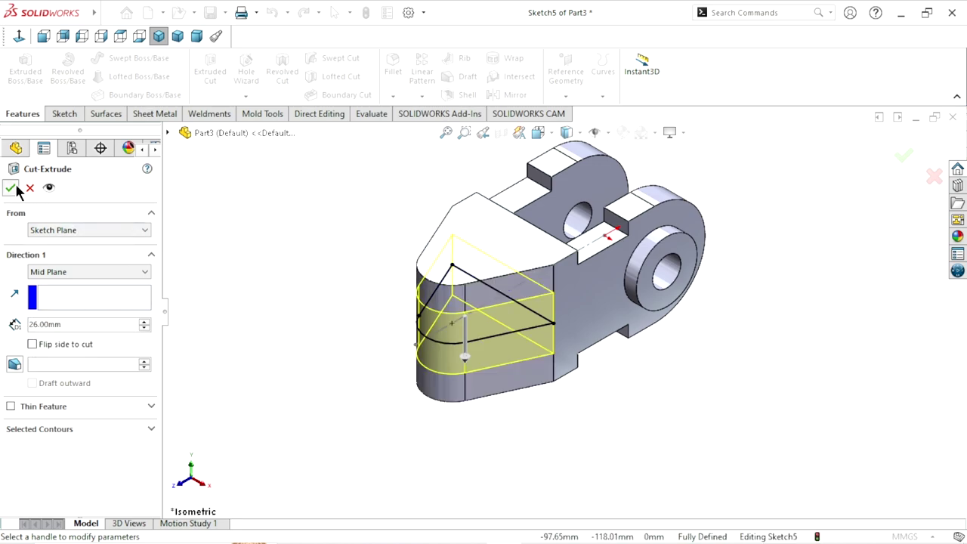
{"action": "left_click", "coordinate": [11, 189]}
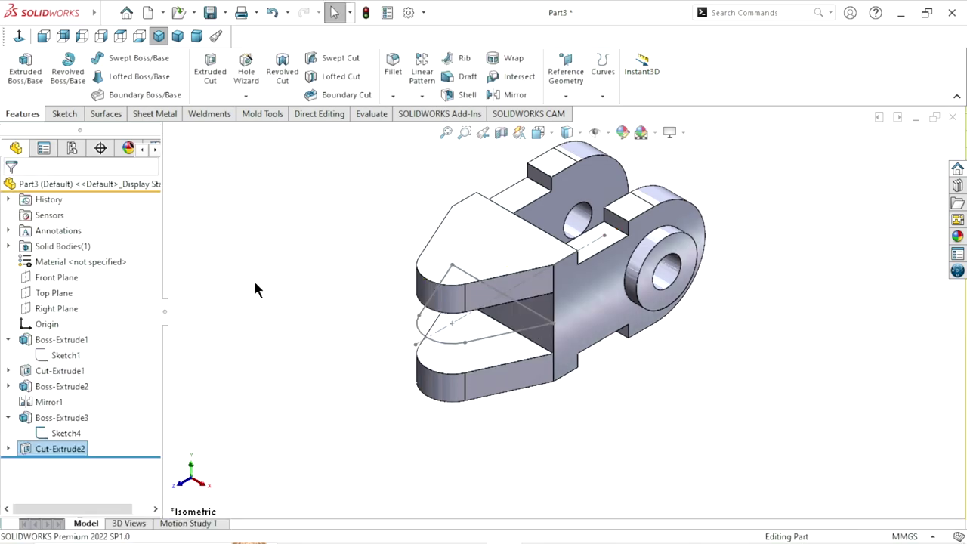
Hide Sketch4 and start a new sketch on the lower prong's flat face, viewed head-on
{"action": "left_click", "coordinate": [70, 433]}
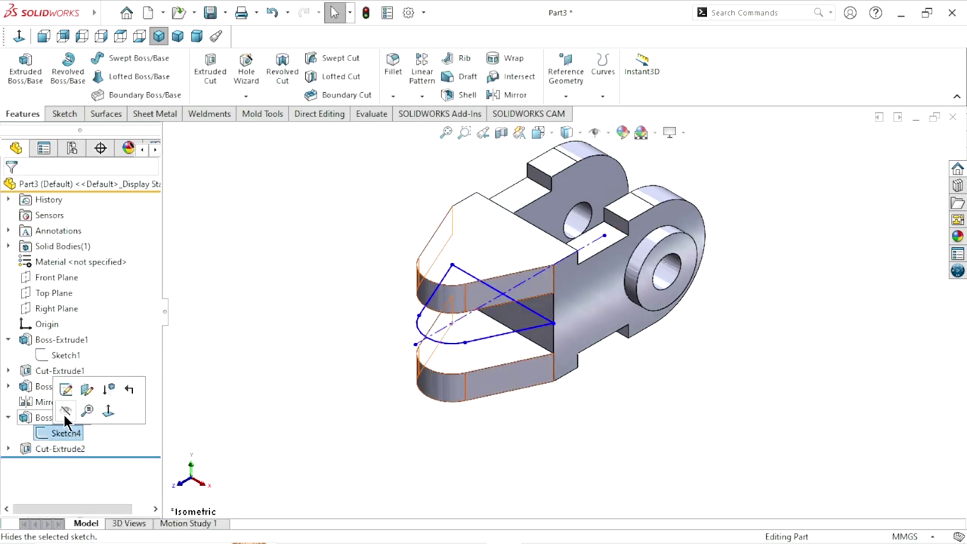
{"action": "left_click", "coordinate": [65, 412]}
{"action": "mouse_move", "coordinate": [327, 354]}
{"action": "middle_mouse_down"}
{"action": "mouse_move", "coordinate": [304, 315]}
{"action": "mouse_move", "coordinate": [287, 224]}
{"action": "mouse_move", "coordinate": [324, 280]}
{"action": "mouse_move", "coordinate": [343, 272]}
{"action": "mouse_move", "coordinate": [335, 223]}
{"action": "mouse_move", "coordinate": [325, 298]}
{"action": "mouse_move", "coordinate": [345, 339]}
{"action": "middle_mouse_up"}
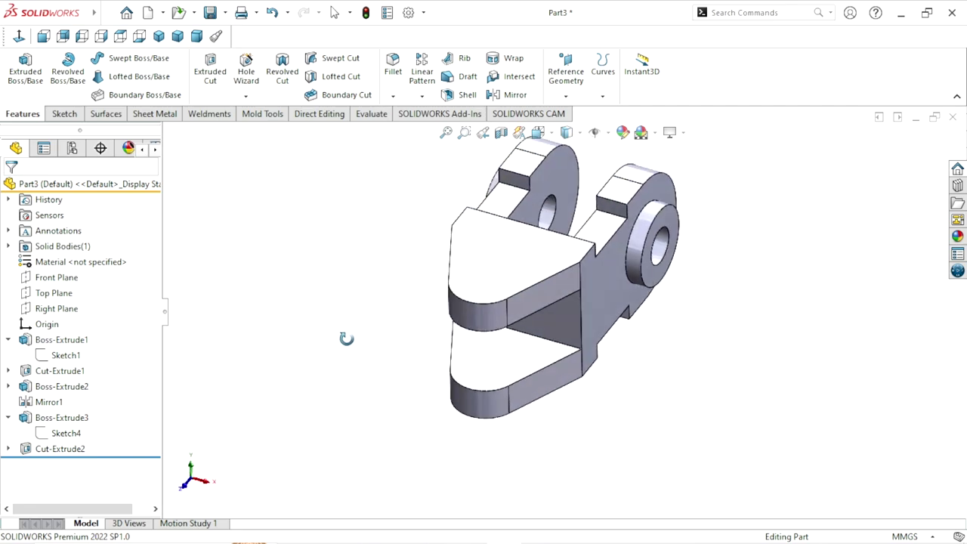
{"action": "left_click", "coordinate": [495, 374]}
{"action": "left_click", "coordinate": [537, 338]}
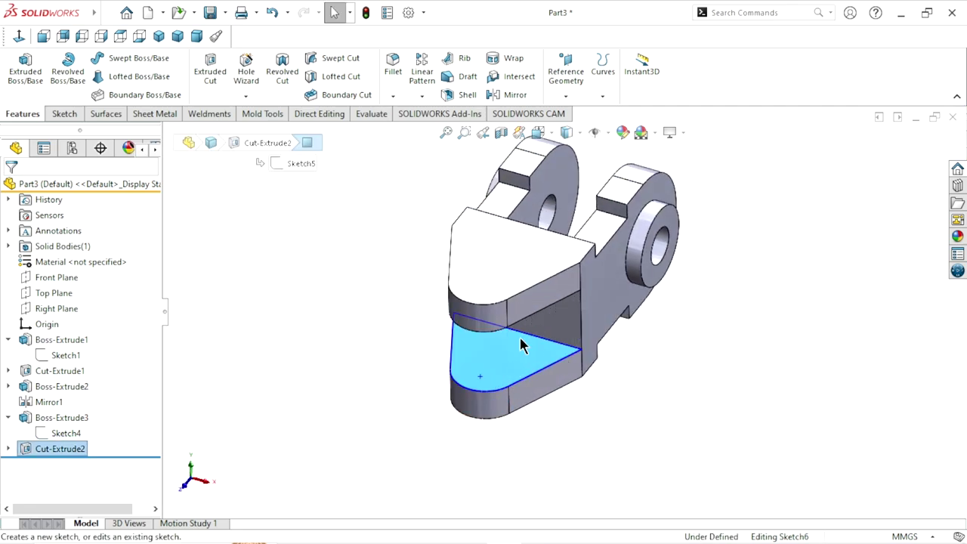
{"action": "left_click", "coordinate": [19, 36]}
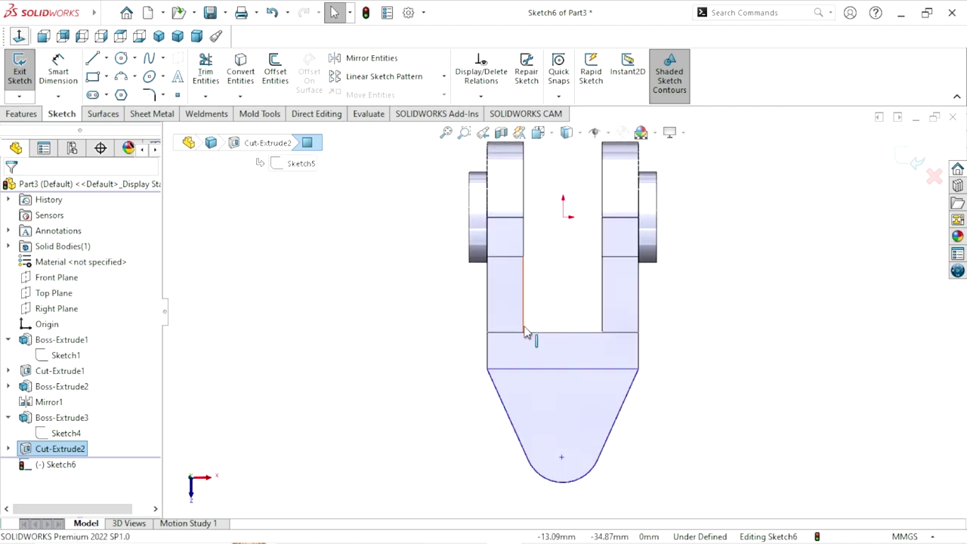
{"action": "scroll", "coordinate": [579, 393], "scroll_direction": "up", "scroll_amount": 3}
{"action": "scroll", "coordinate": [594, 324], "scroll_direction": "down", "scroll_amount": 4}
{"action": "scroll", "coordinate": [594, 324], "scroll_direction": "down", "scroll_amount": 2}
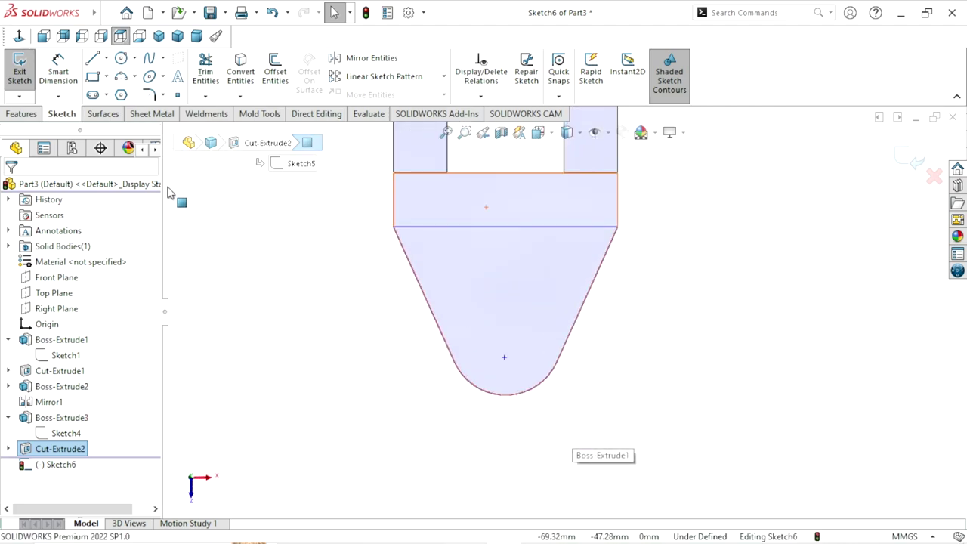
Draw a circle centred on the rounded end and dimension it Ø18 mm
{"action": "left_click", "coordinate": [121, 58]}
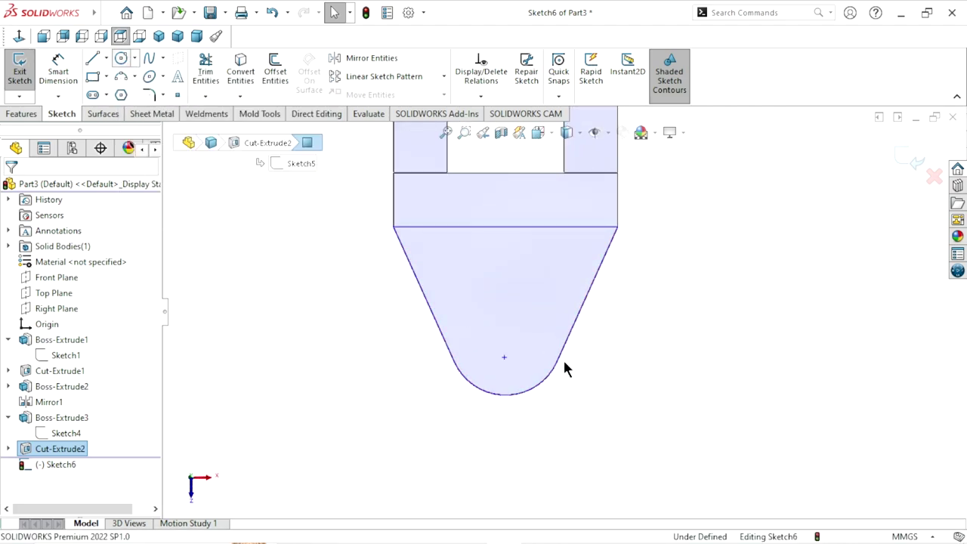
{"action": "left_click", "coordinate": [506, 339]}
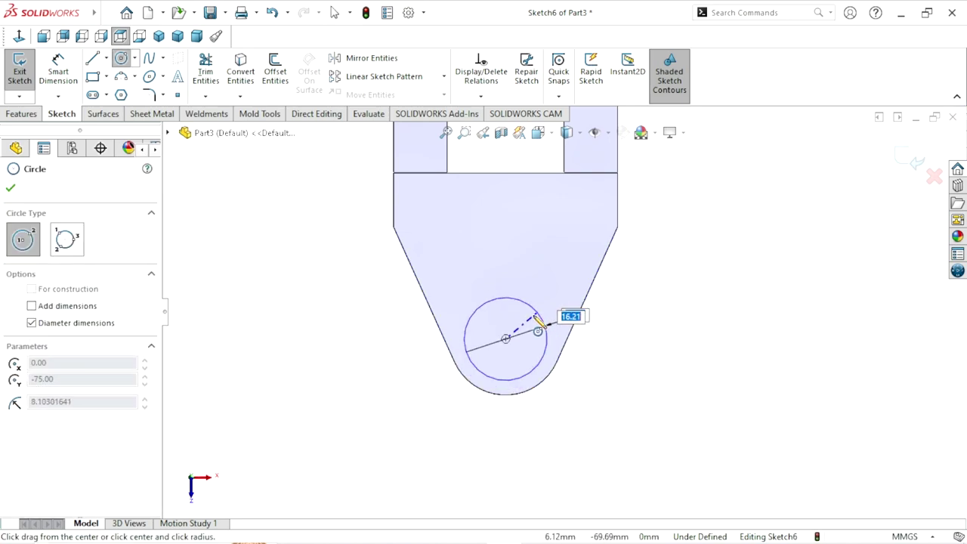
{"action": "left_click", "coordinate": [534, 318]}
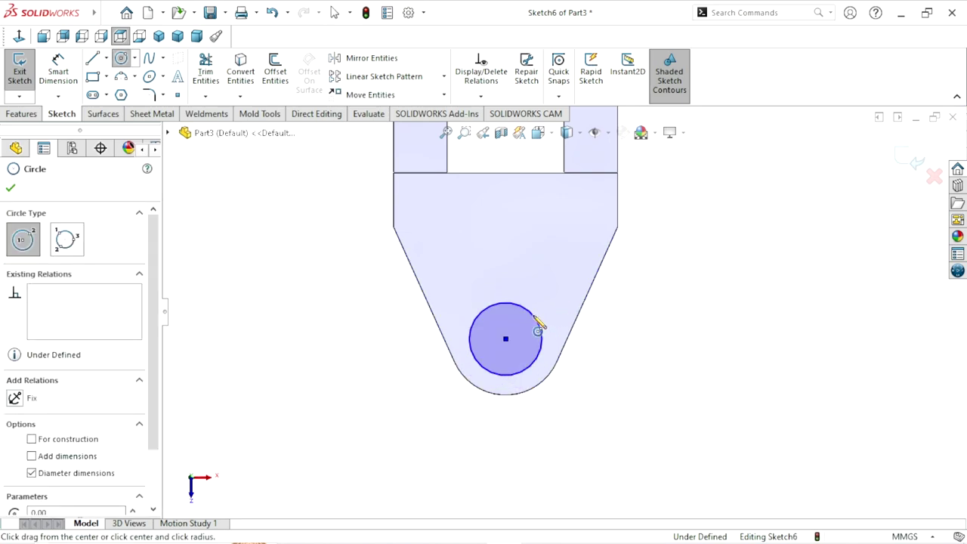
{"action": "left_click", "coordinate": [65, 70]}
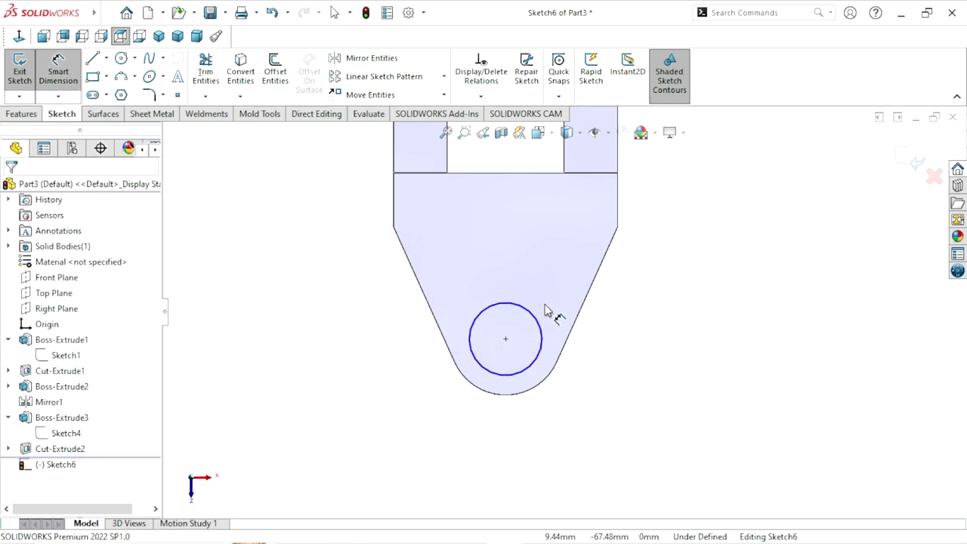
{"action": "left_click", "coordinate": [540, 319]}
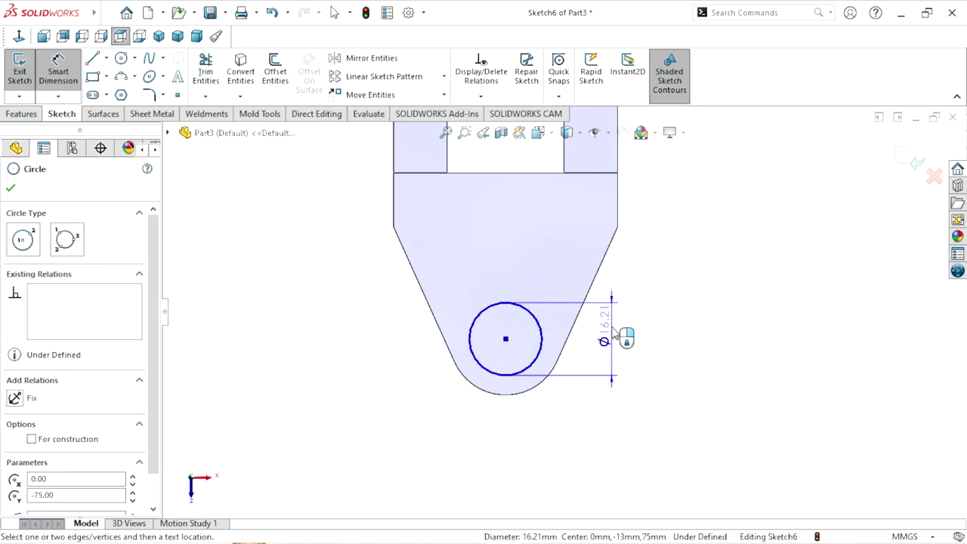
{"action": "left_click", "coordinate": [613, 335]}
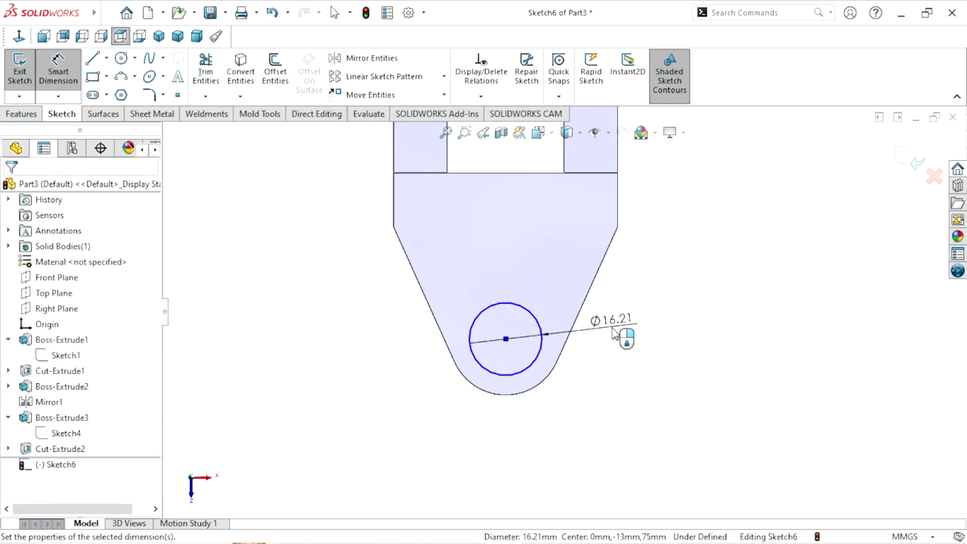
{"action": "left_click", "coordinate": [615, 336]}
{"action": "type", "text": "18"}
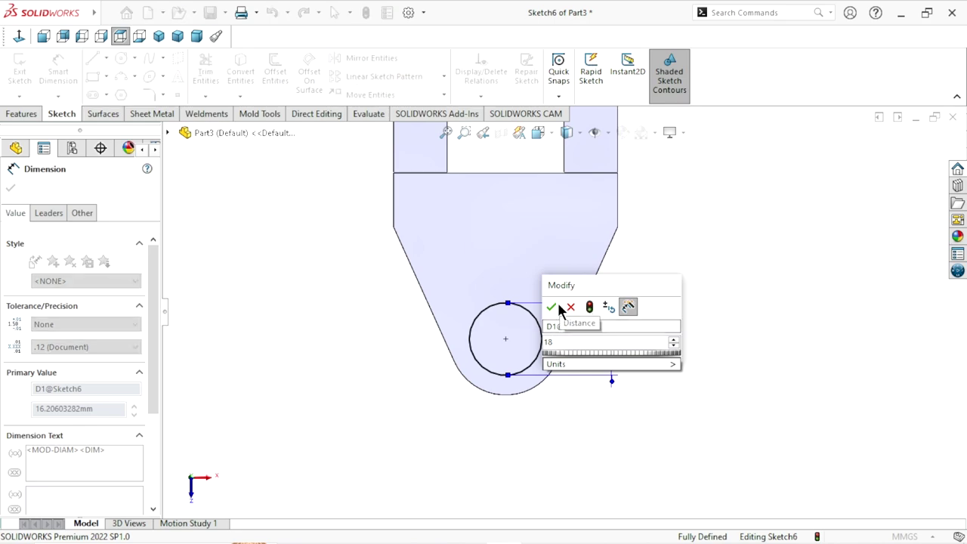
{"action": "key", "text": "Escape"}
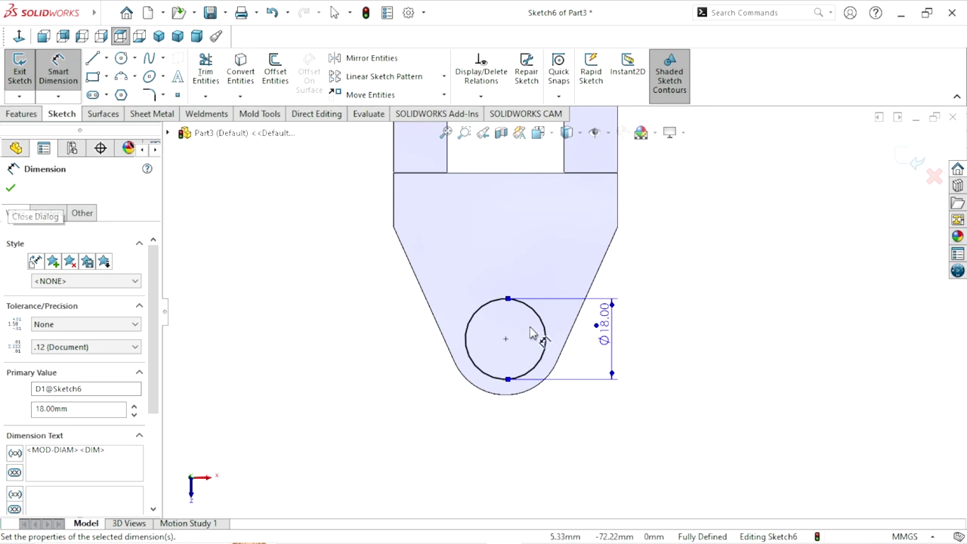
Change the circle's diameter from 18 mm to 25 mm
{"action": "double_click", "coordinate": [612, 327]}
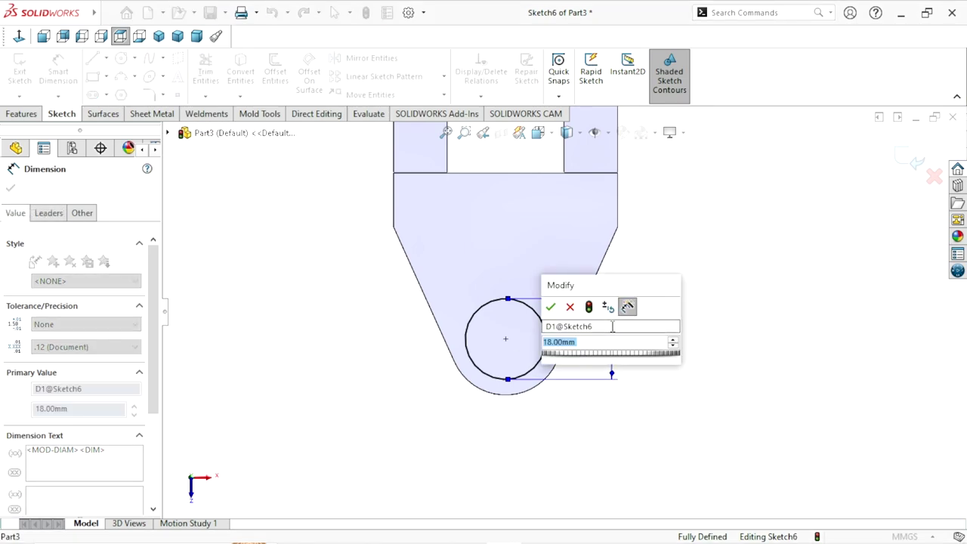
{"action": "type", "text": "25"}
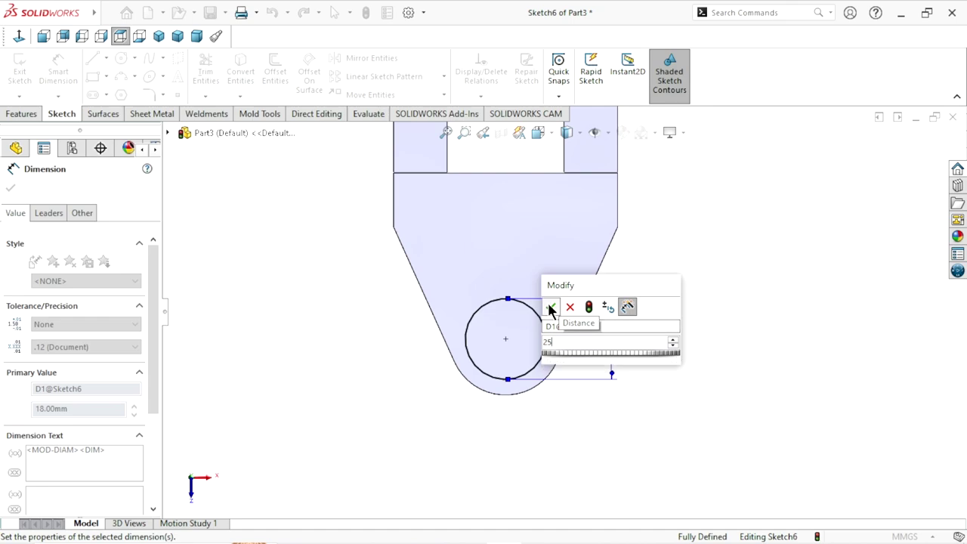
{"action": "left_click", "coordinate": [549, 307]}
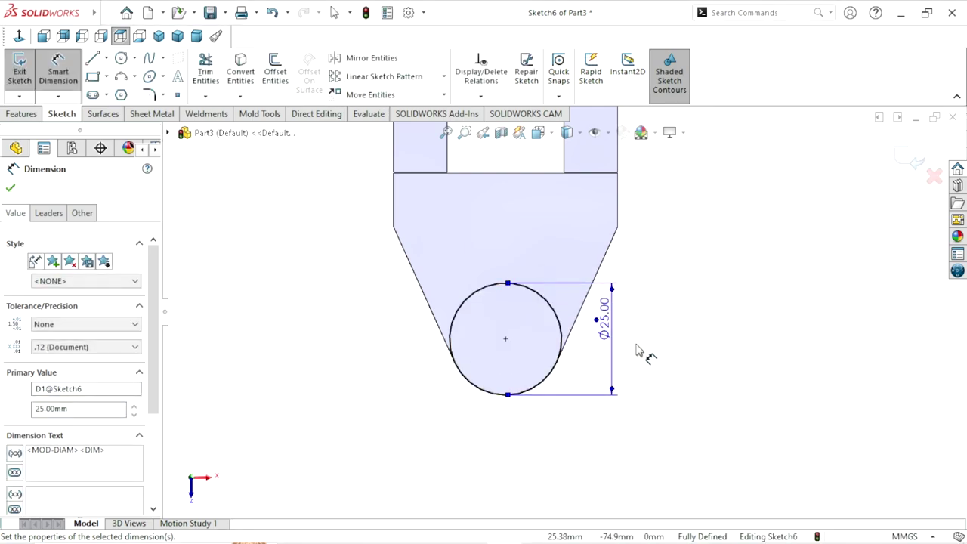
{"action": "left_click", "coordinate": [10, 191]}
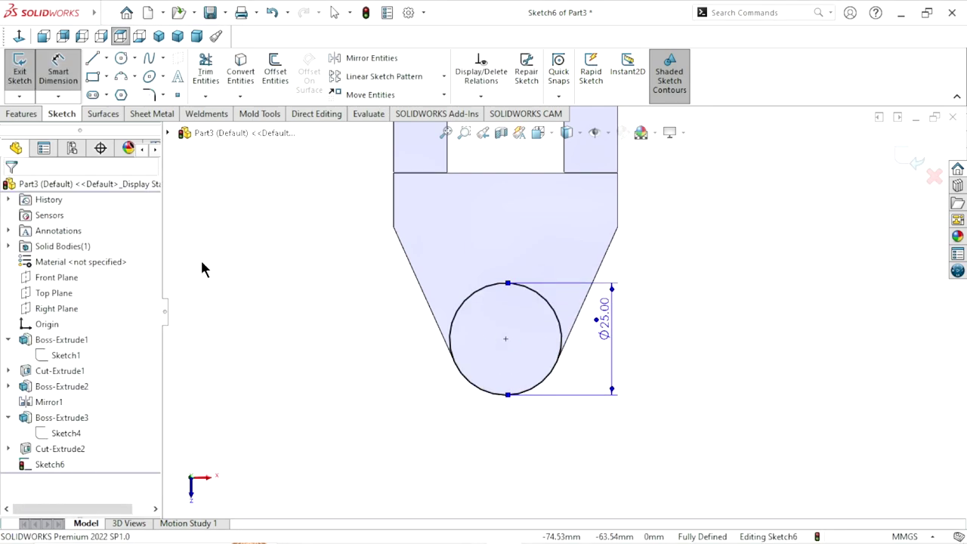
{"action": "left_click", "coordinate": [36, 115]}
Extrude the Ø25 circle 7 mm Blind as Boss-Extrude4
{"action": "left_click", "coordinate": [23, 73]}
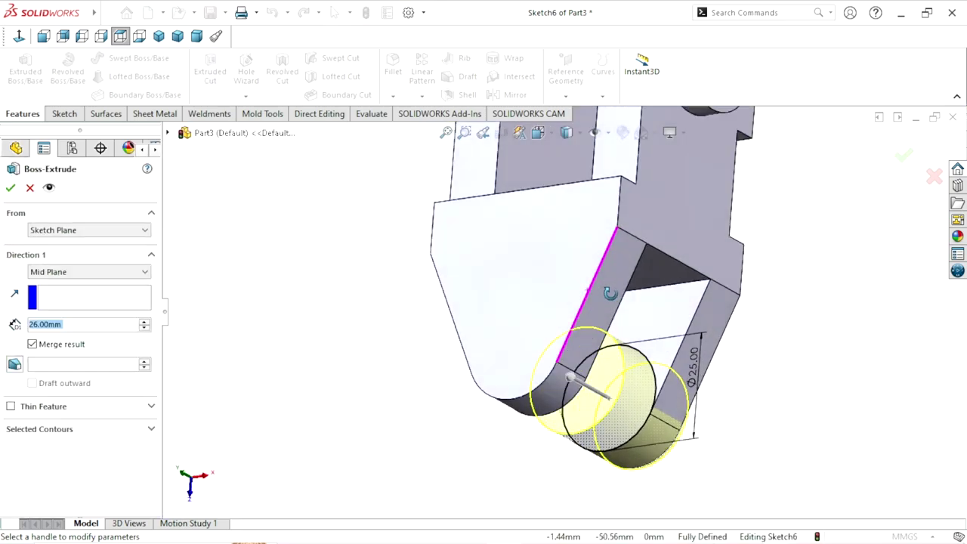
{"action": "mouse_move", "coordinate": [611, 293]}
{"action": "middle_mouse_down"}
{"action": "mouse_move", "coordinate": [605, 347]}
{"action": "mouse_move", "coordinate": [657, 356]}
{"action": "middle_mouse_up"}
{"action": "scroll", "coordinate": [605, 348], "scroll_direction": "up", "scroll_amount": 5}
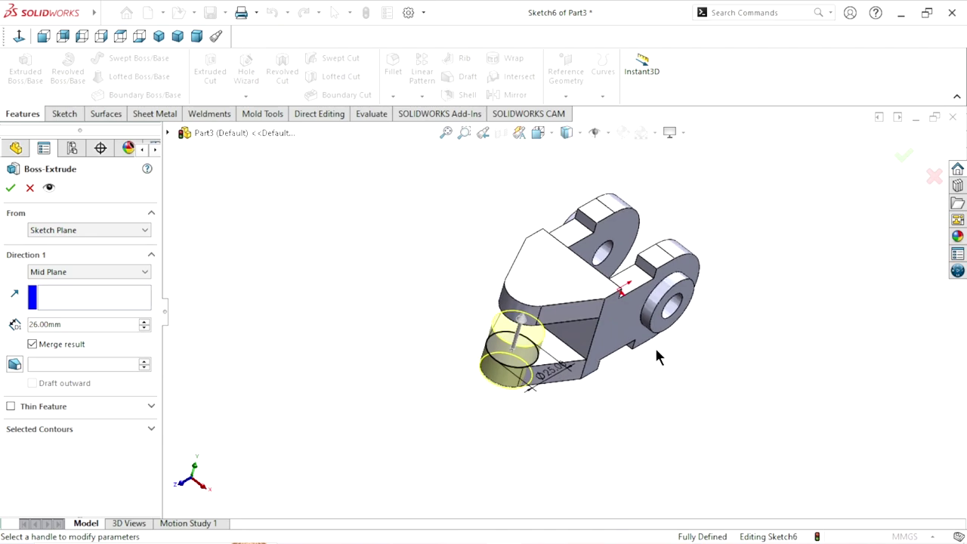
{"action": "left_click", "coordinate": [159, 37]}
{"action": "scroll", "coordinate": [438, 374], "scroll_direction": "down", "scroll_amount": 3}
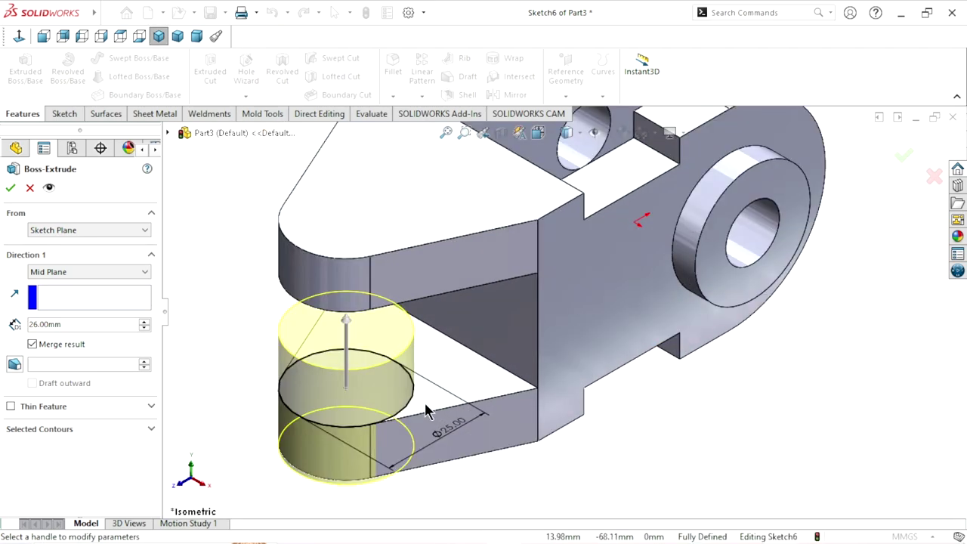
{"action": "scroll", "coordinate": [427, 411], "scroll_direction": "up", "scroll_amount": 1}
{"action": "left_click", "coordinate": [80, 271]}
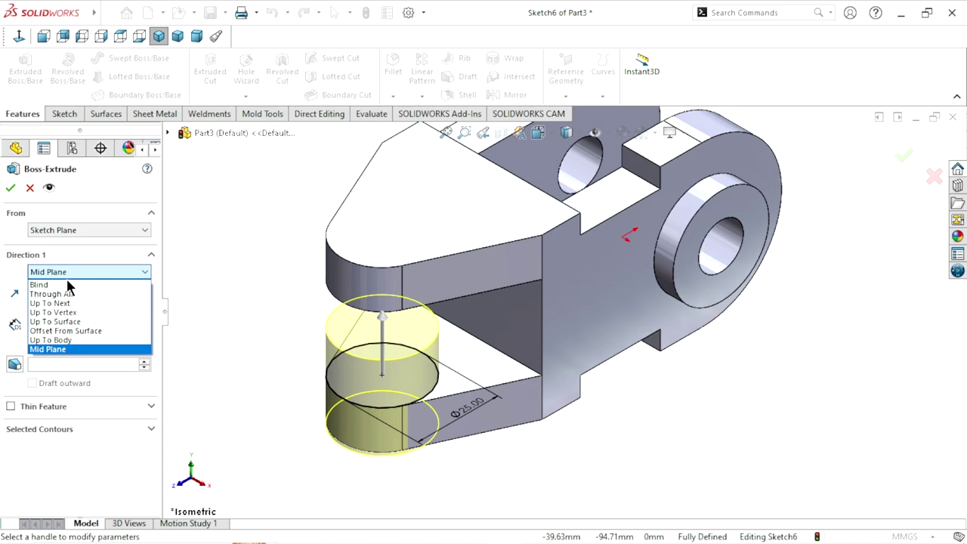
{"action": "left_click", "coordinate": [66, 284]}
{"action": "left_click", "coordinate": [73, 322]}
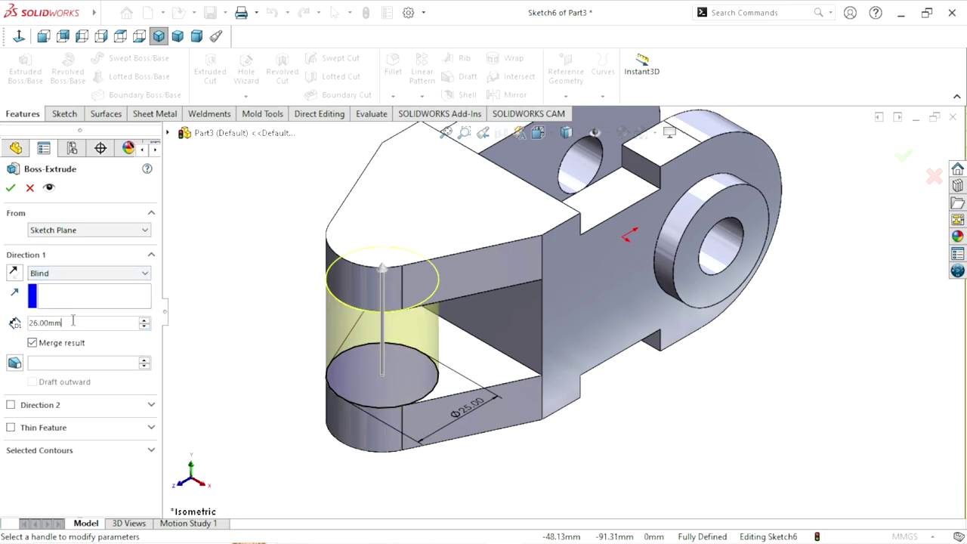
{"action": "type", "text": "7"}
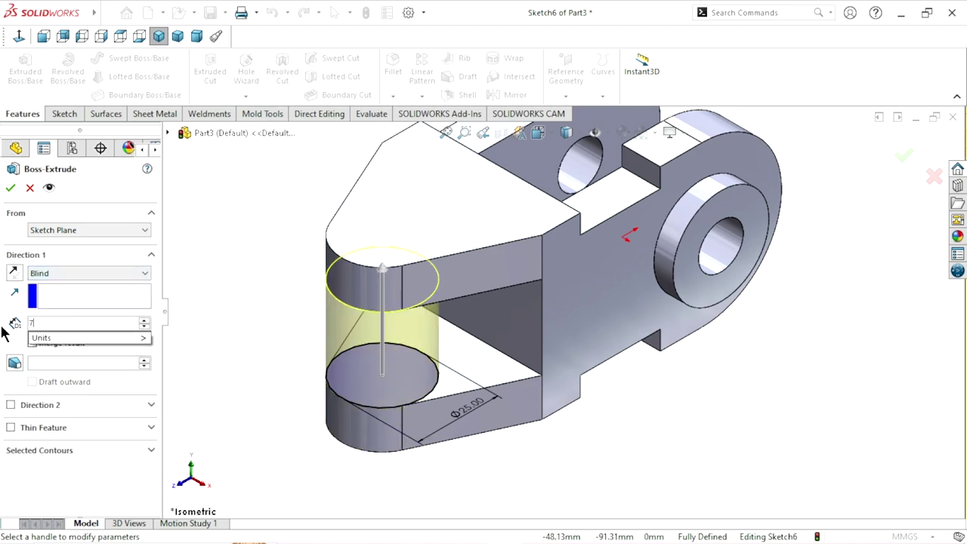
{"action": "key", "text": "Return"}
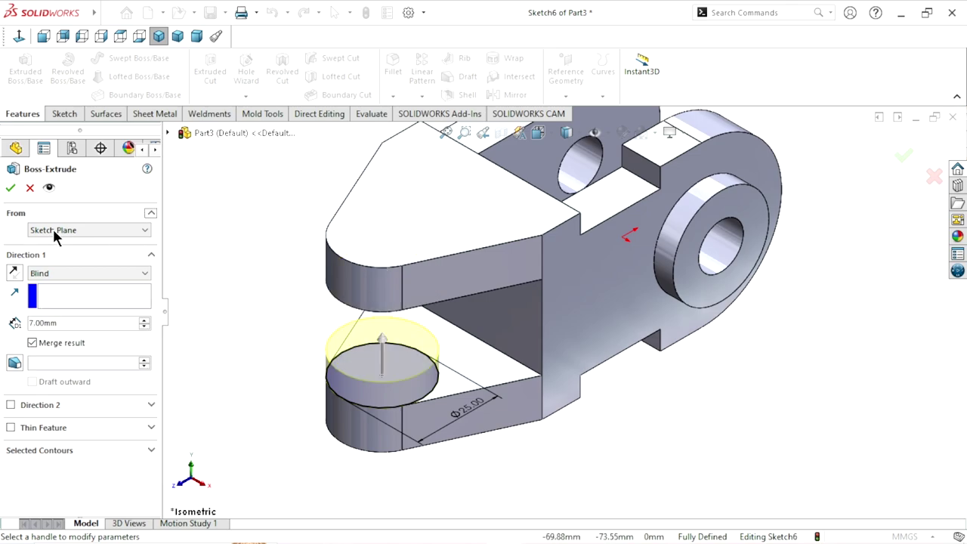
{"action": "left_click", "coordinate": [10, 189]}
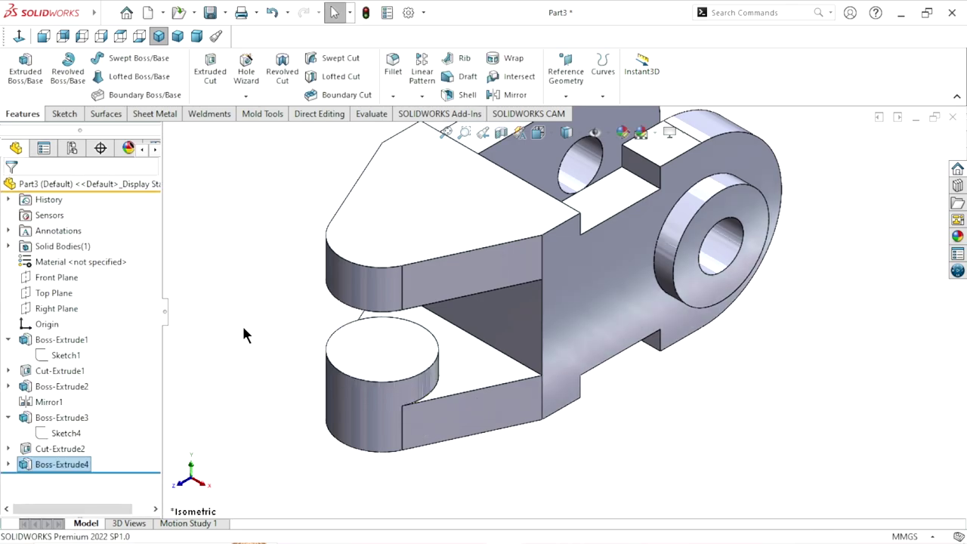
Mirror Boss-Extrude4 across the Top Plane
{"action": "mouse_move", "coordinate": [243, 329]}
{"action": "middle_mouse_down"}
{"action": "mouse_move", "coordinate": [315, 287]}
{"action": "mouse_move", "coordinate": [315, 314]}
{"action": "middle_mouse_up"}
{"action": "left_click", "coordinate": [506, 95]}
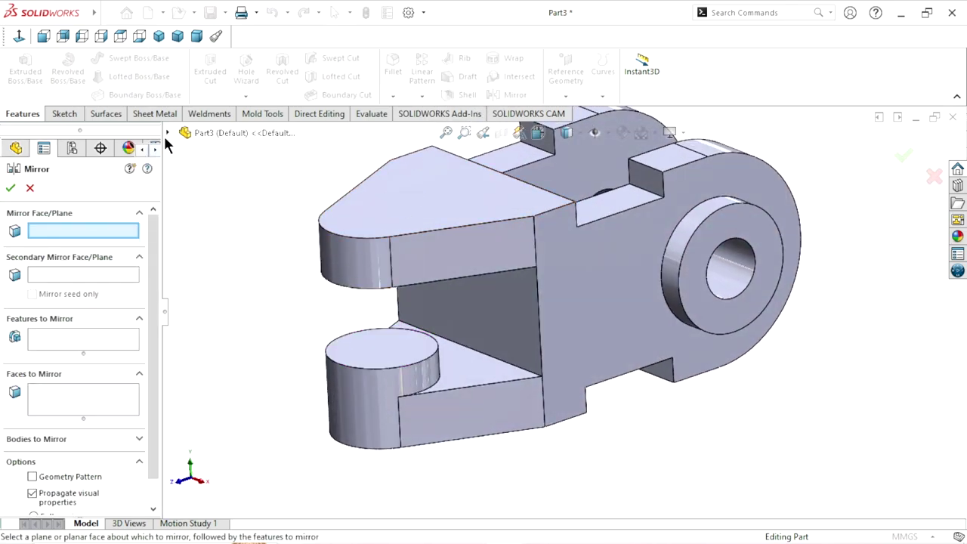
{"action": "left_click", "coordinate": [167, 133]}
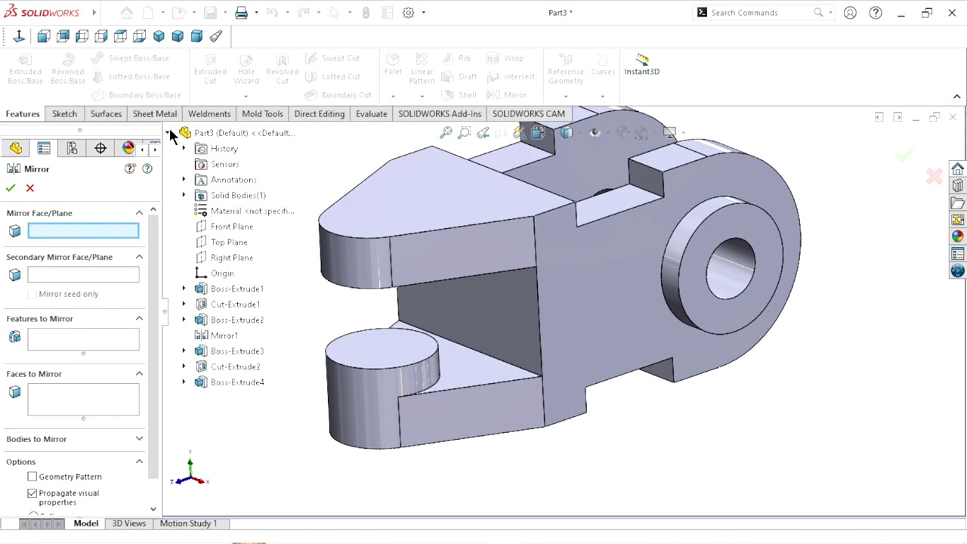
{"action": "left_click", "coordinate": [230, 242]}
{"action": "left_click", "coordinate": [95, 341]}
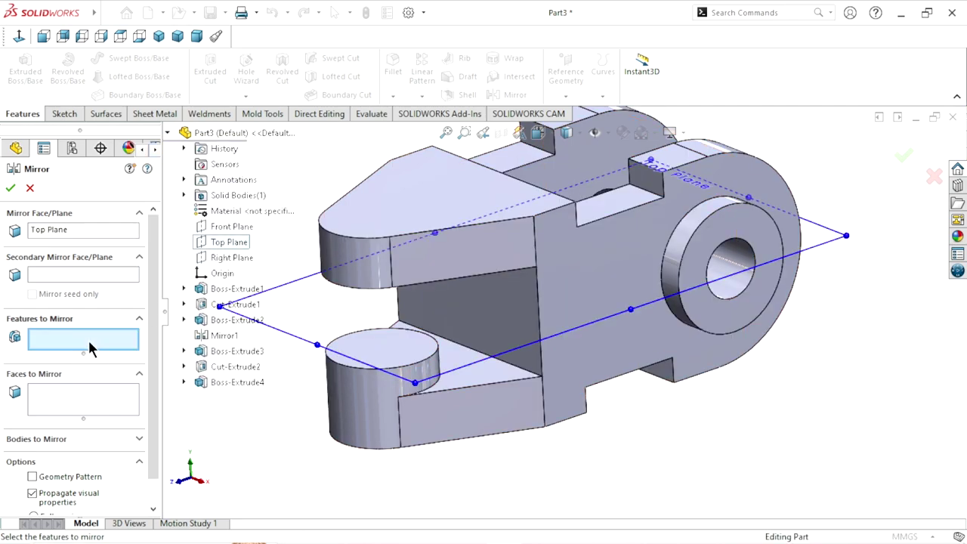
{"action": "left_click", "coordinate": [232, 382]}
{"action": "left_click", "coordinate": [11, 188]}
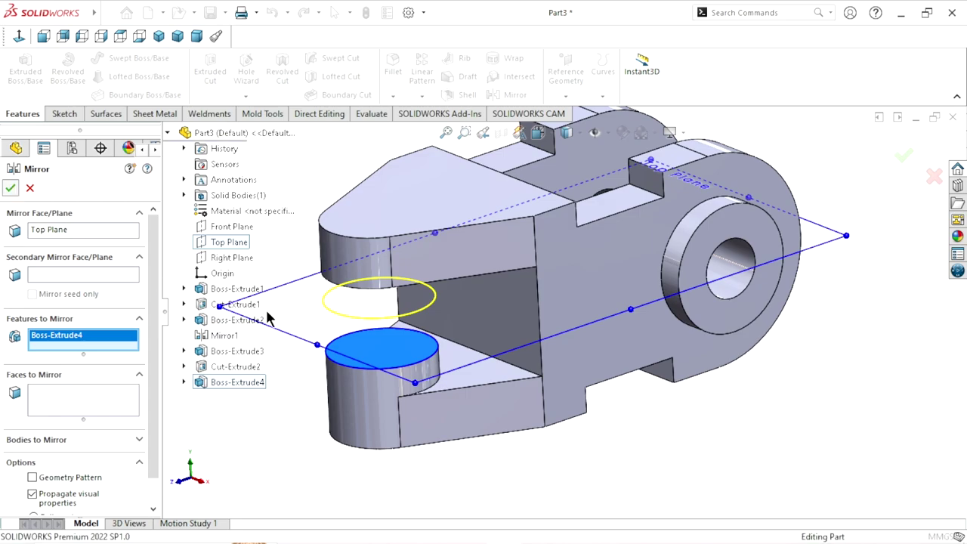
Inspect the mirrored boss and select the bracket's front face
{"action": "scroll", "coordinate": [651, 400], "scroll_direction": "up", "scroll_amount": 3}
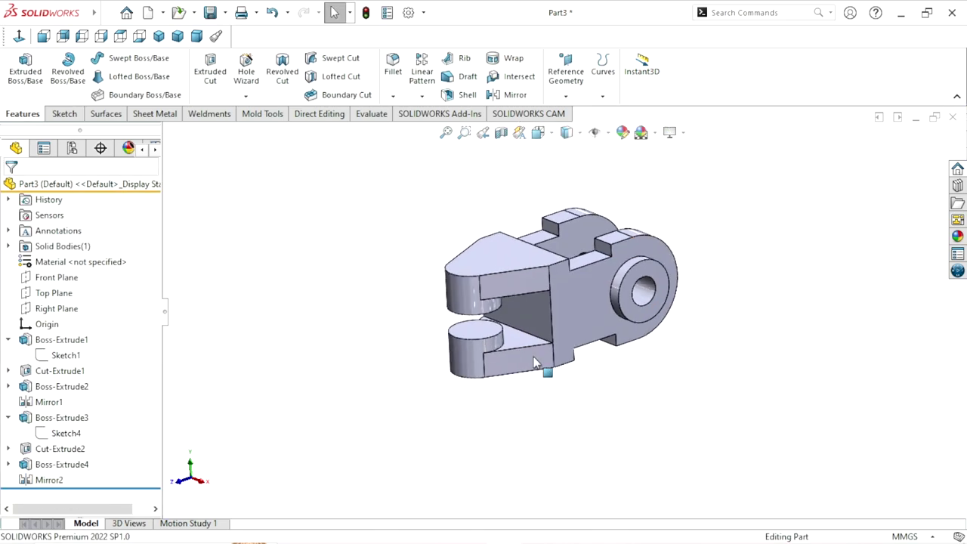
{"action": "mouse_move", "coordinate": [652, 400]}
{"action": "middle_mouse_down"}
{"action": "mouse_move", "coordinate": [487, 270]}
{"action": "mouse_move", "coordinate": [492, 335]}
{"action": "mouse_move", "coordinate": [524, 339]}
{"action": "middle_mouse_up"}
{"action": "scroll", "coordinate": [499, 344], "scroll_direction": "up", "scroll_amount": 2}
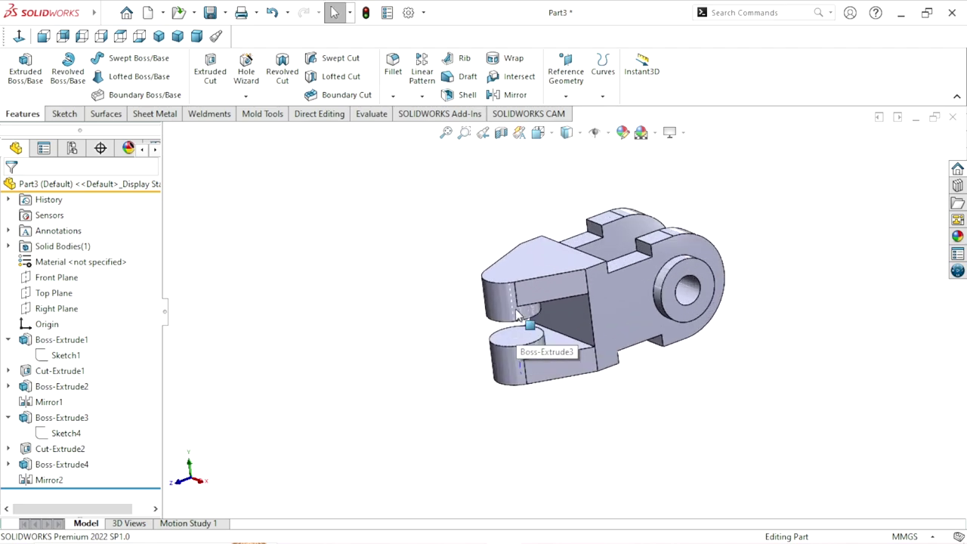
{"action": "middle_click_drag", "start_coordinate": [432, 280], "coordinate": [448, 365]}
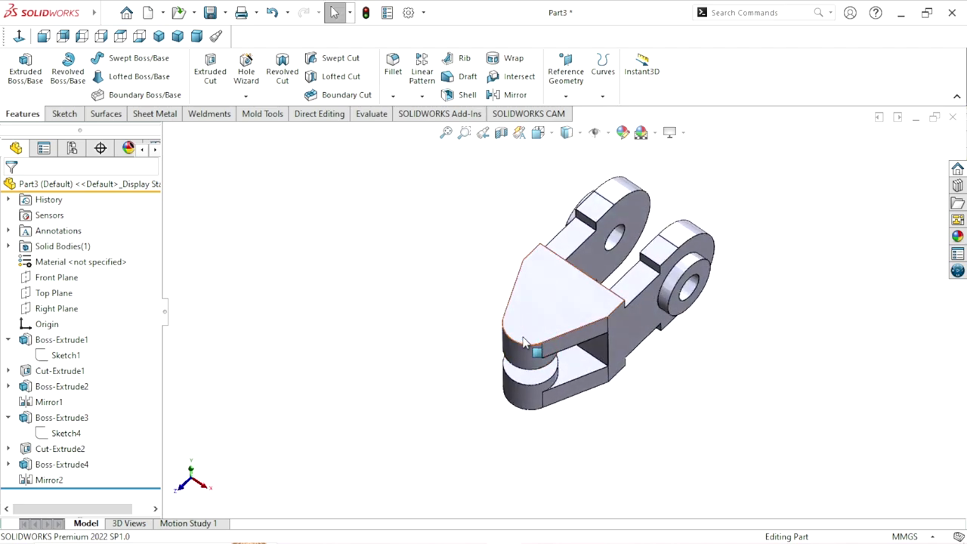
{"action": "left_click", "coordinate": [546, 328]}
Start a sketch on the front face and draw a circle centred in the rounded end
{"action": "left_click", "coordinate": [572, 293]}
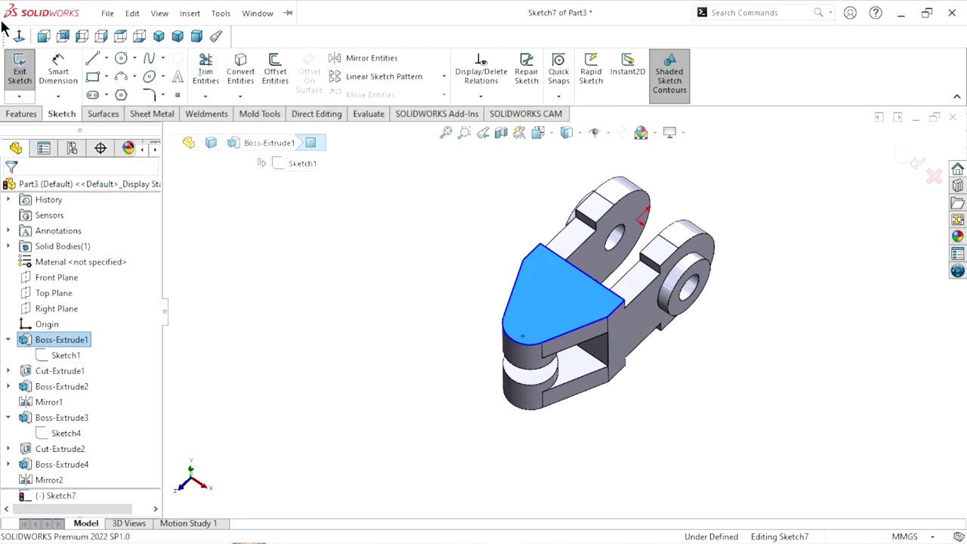
{"action": "left_click", "coordinate": [120, 36]}
{"action": "left_click", "coordinate": [123, 58]}
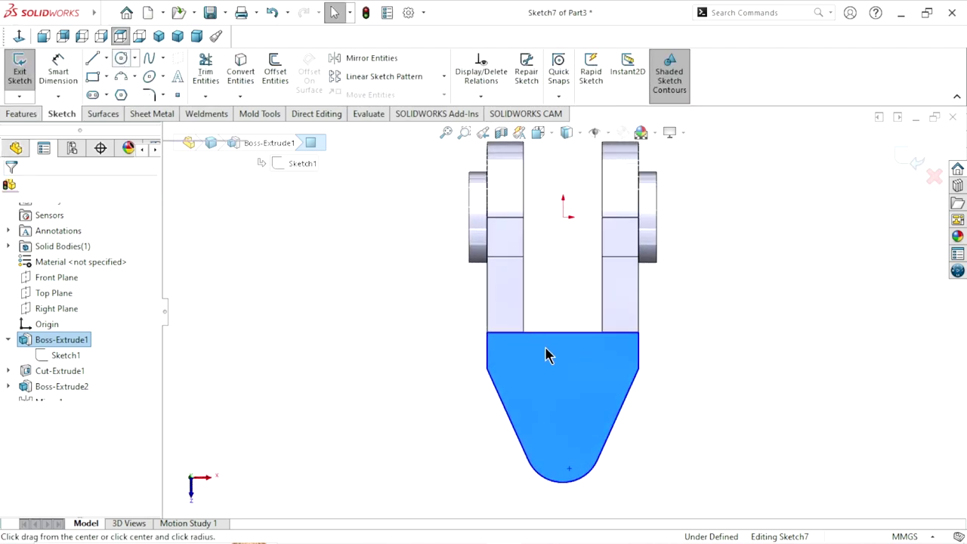
{"action": "scroll", "coordinate": [556, 423], "scroll_direction": "down", "scroll_amount": 3}
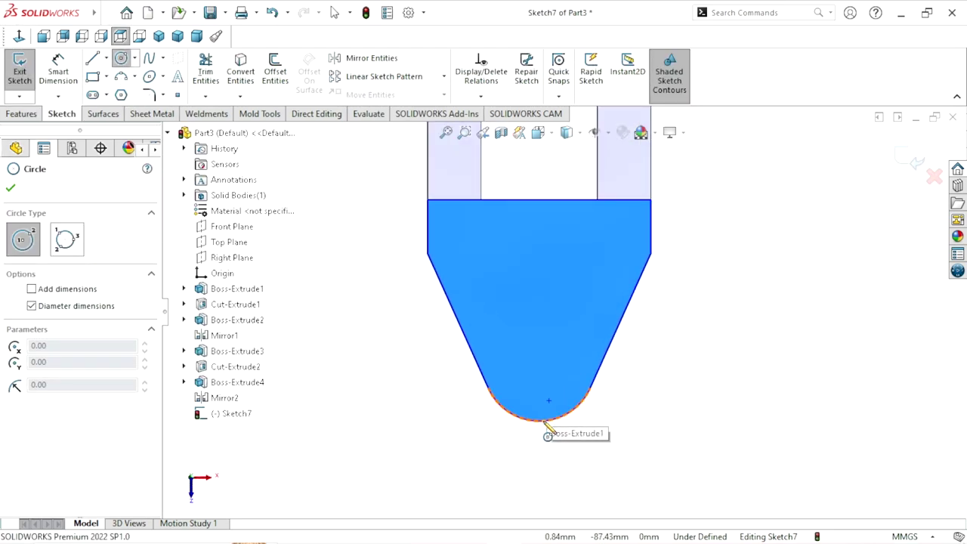
{"action": "left_click", "coordinate": [539, 365]}
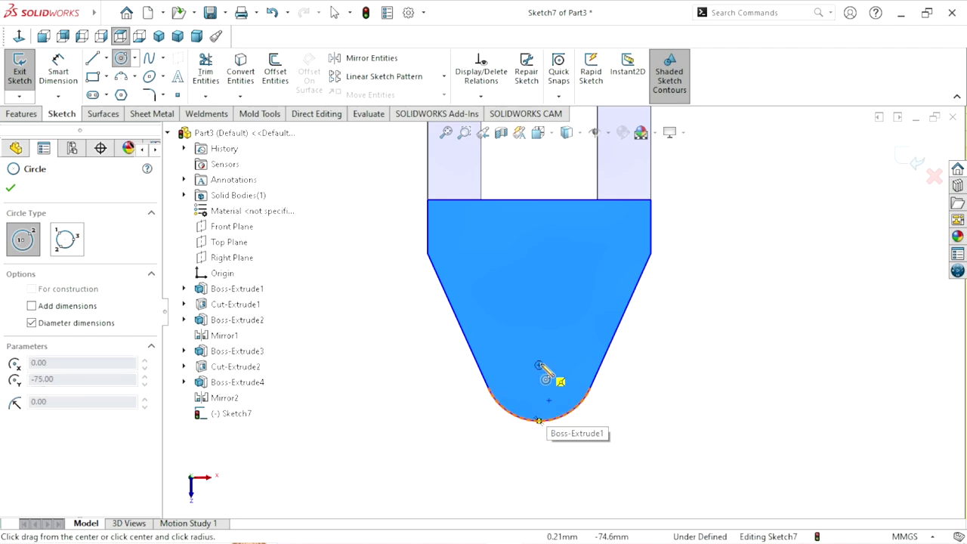
{"action": "left_click", "coordinate": [580, 348]}
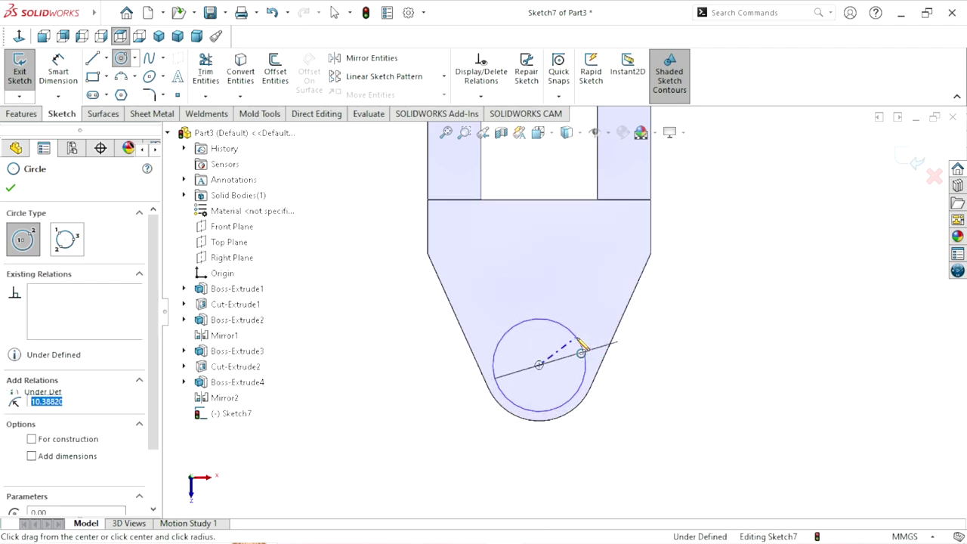
Dimension the circle to an 18 mm diameter
{"action": "left_click", "coordinate": [68, 72]}
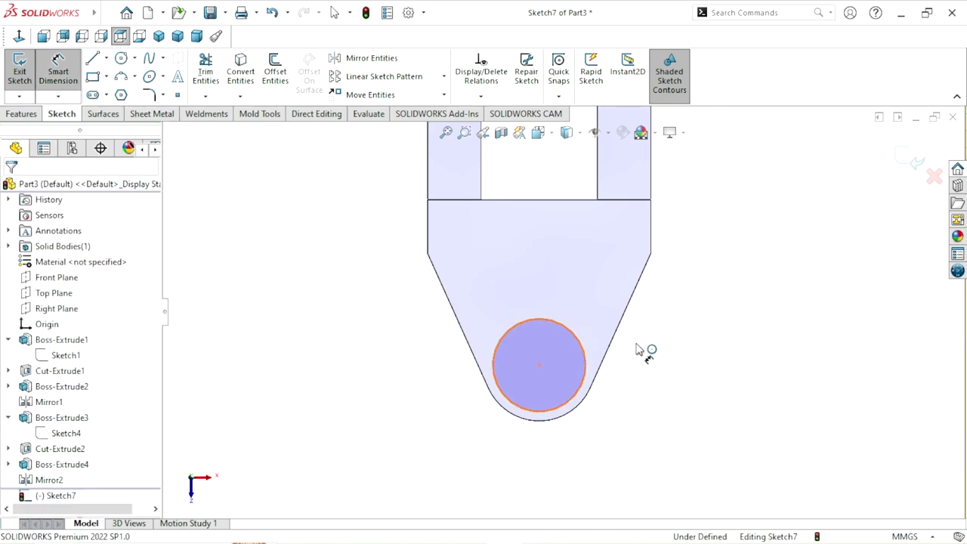
{"action": "left_click", "coordinate": [572, 327]}
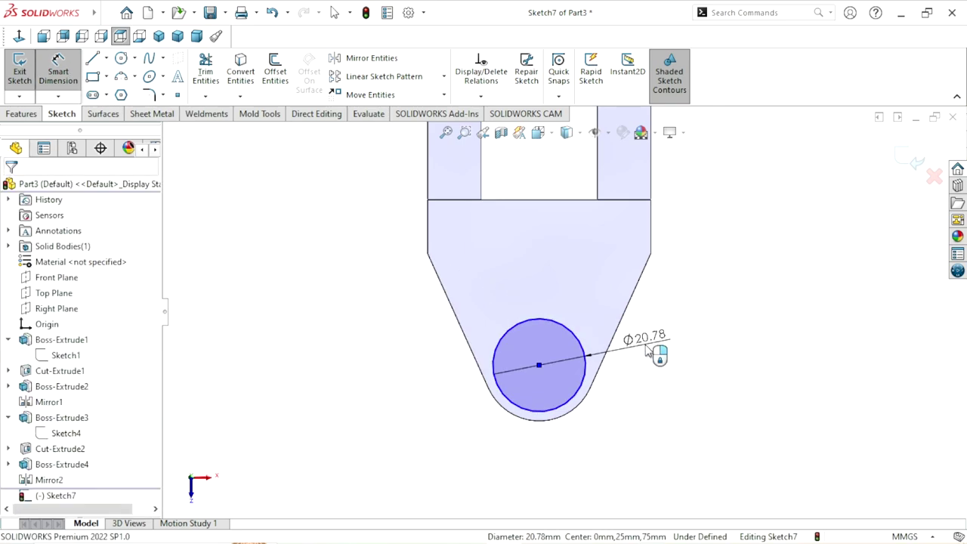
{"action": "left_click", "coordinate": [649, 352]}
{"action": "type", "text": "18"}
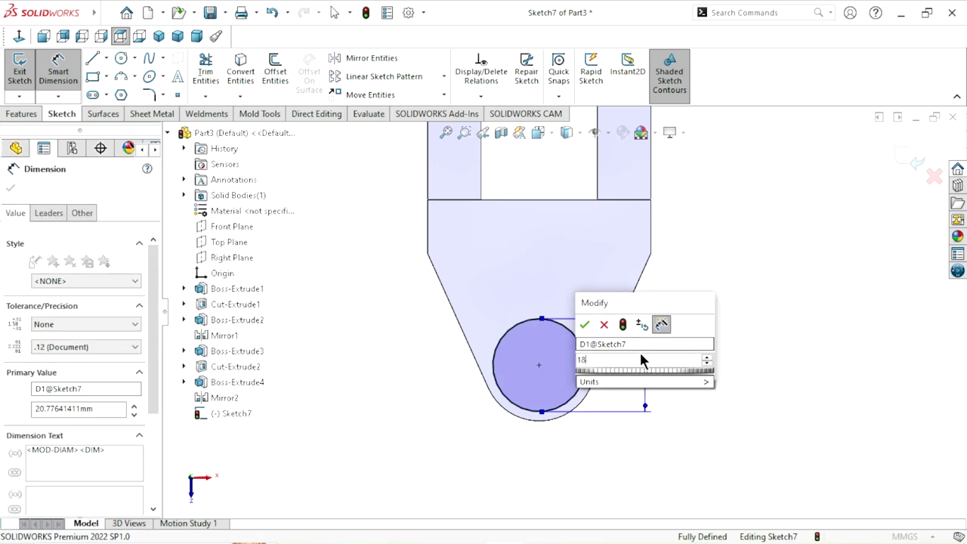
{"action": "left_click", "coordinate": [588, 324]}
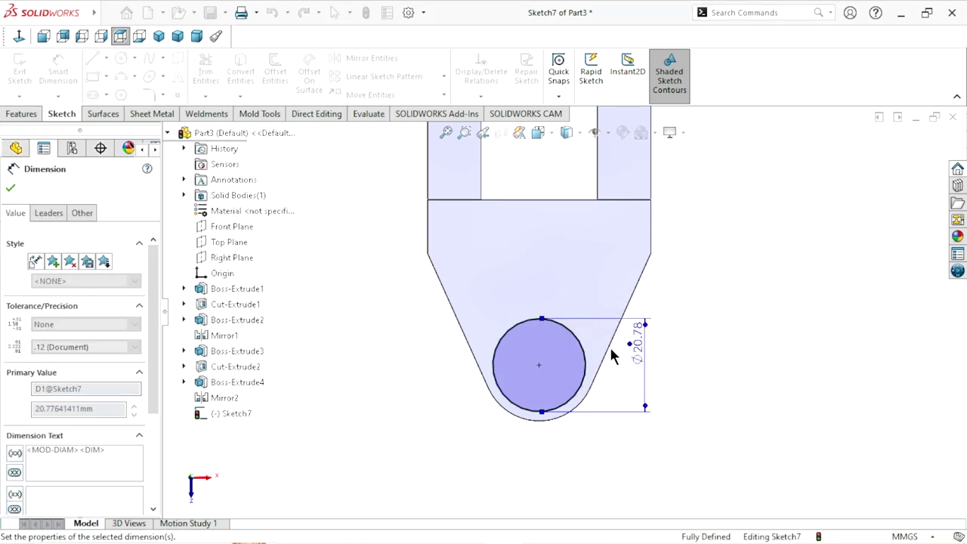
{"action": "left_click", "coordinate": [11, 187]}
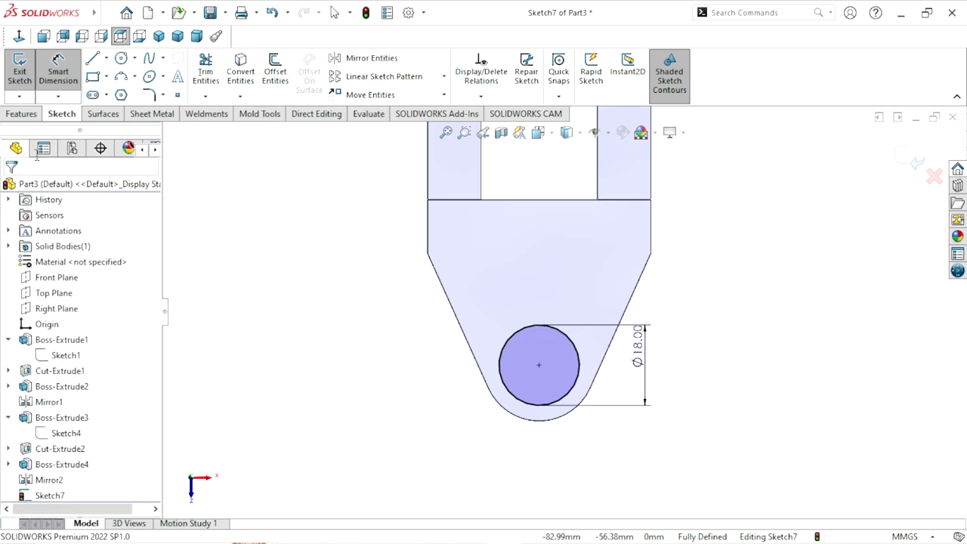
{"action": "left_click", "coordinate": [29, 112]}
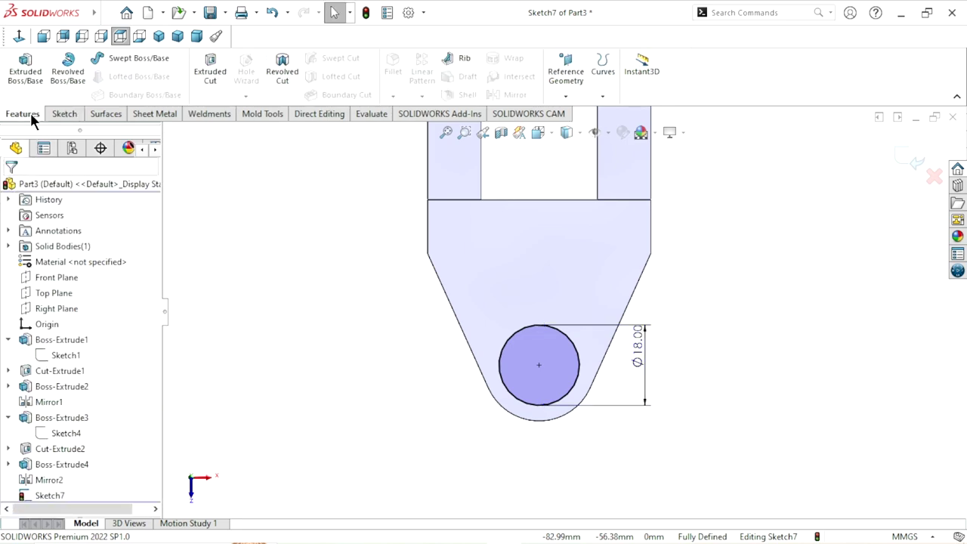
Cut the Ø18 circle Through All as Cut-Extrude3 and show the isometric view
{"action": "left_click", "coordinate": [211, 69]}
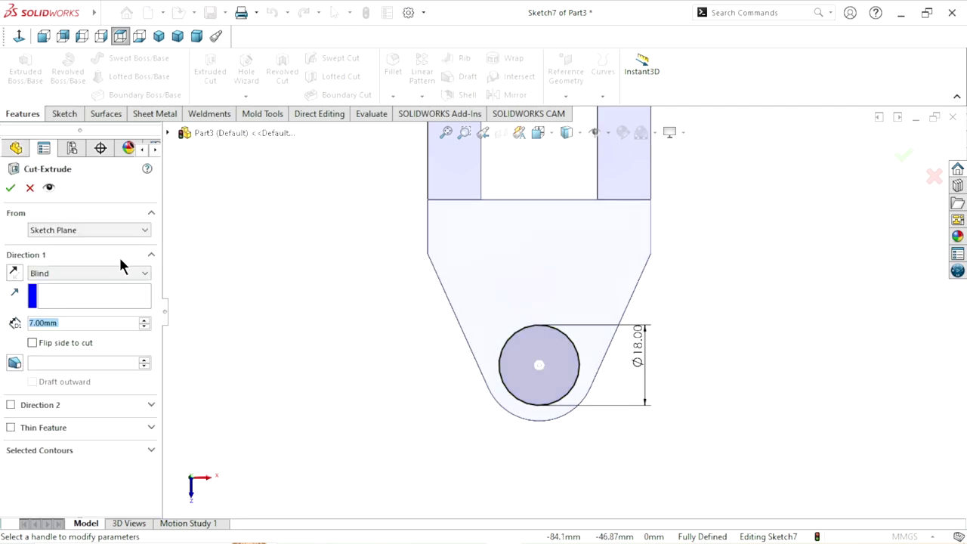
{"action": "left_click", "coordinate": [117, 273]}
{"action": "left_click", "coordinate": [84, 295]}
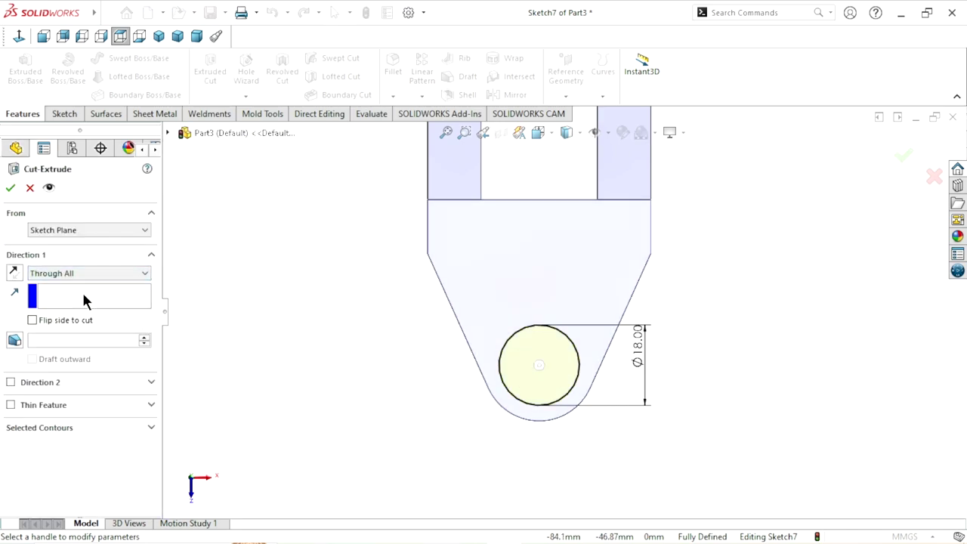
{"action": "left_click", "coordinate": [11, 187]}
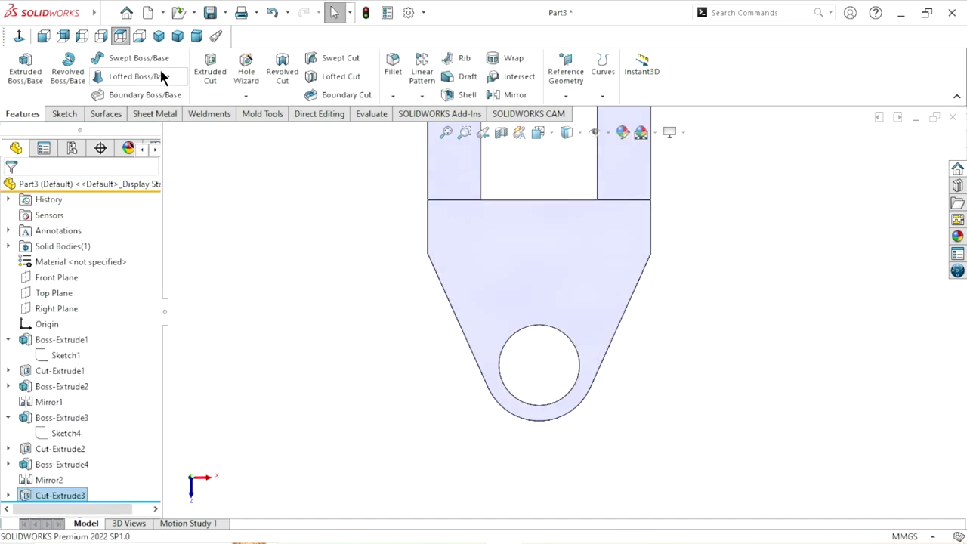
{"action": "left_click", "coordinate": [159, 36]}
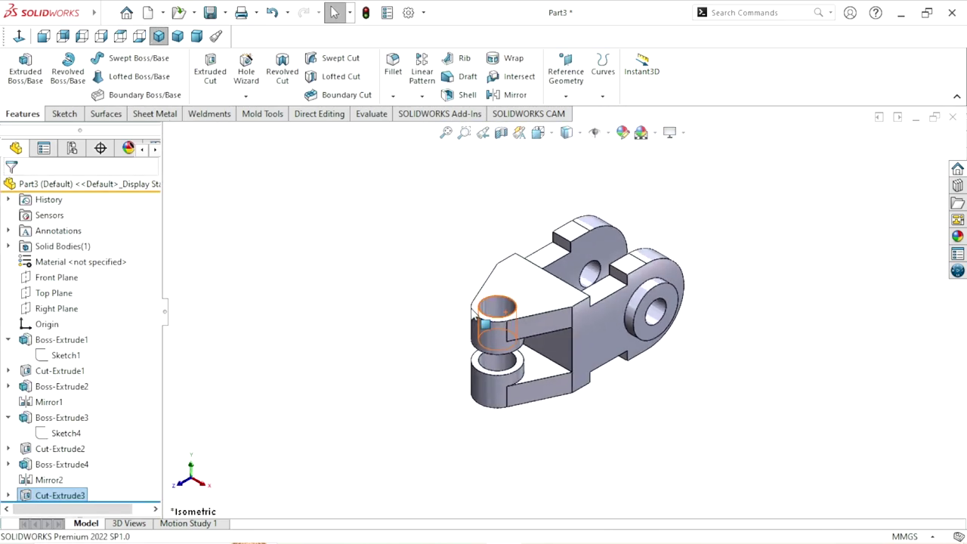
Apply the satin finish stainless steel appearance to the whole part
{"action": "key", "text": "f"}
{"action": "left_click", "coordinate": [720, 316]}
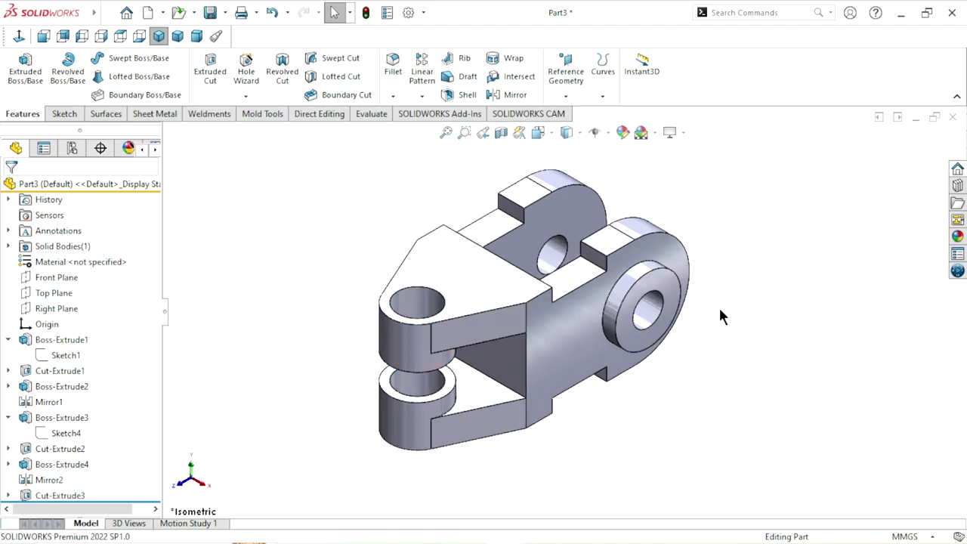
{"action": "left_click", "coordinate": [957, 236]}
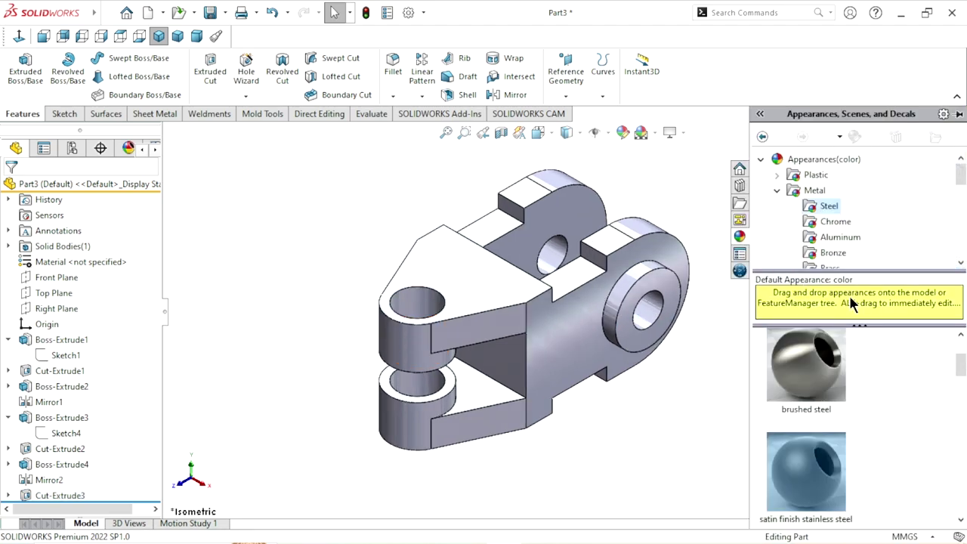
{"action": "mouse_move", "coordinate": [962, 378]}
{"action": "left_mouse_down"}
{"action": "mouse_move", "coordinate": [960, 361]}
{"action": "mouse_move", "coordinate": [964, 382]}
{"action": "left_mouse_up"}
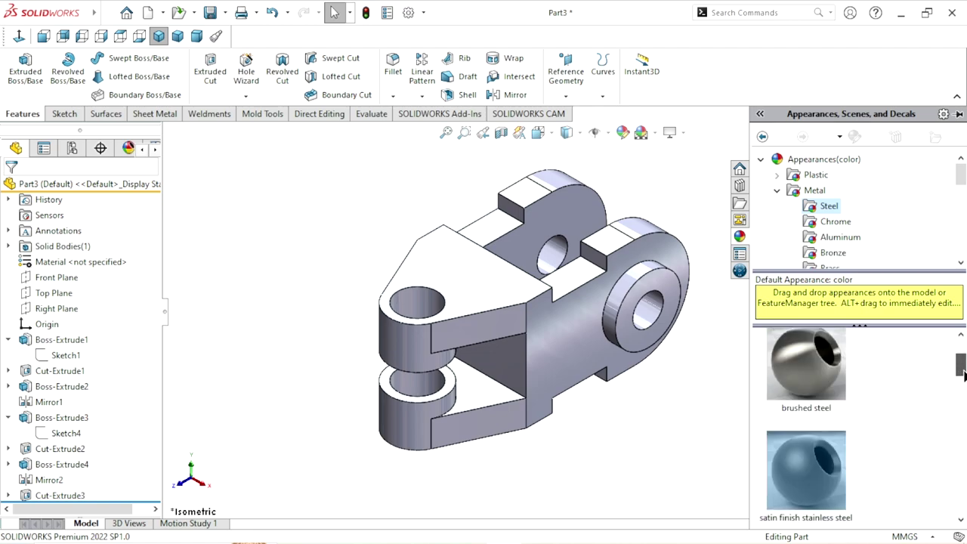
{"action": "double_click", "coordinate": [801, 412]}
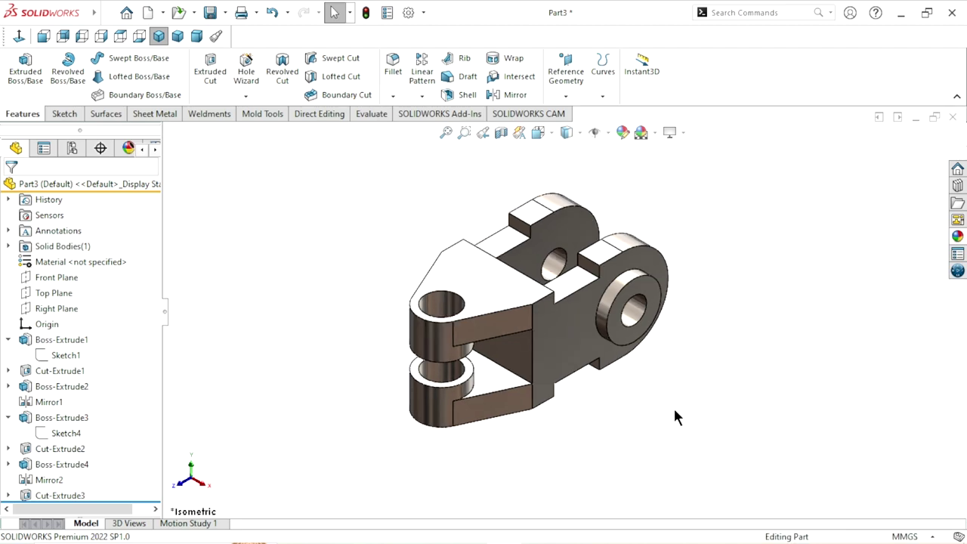
Change the appearance colour to cyan (RGB 0, 255, 255)
{"action": "left_click", "coordinate": [620, 134]}
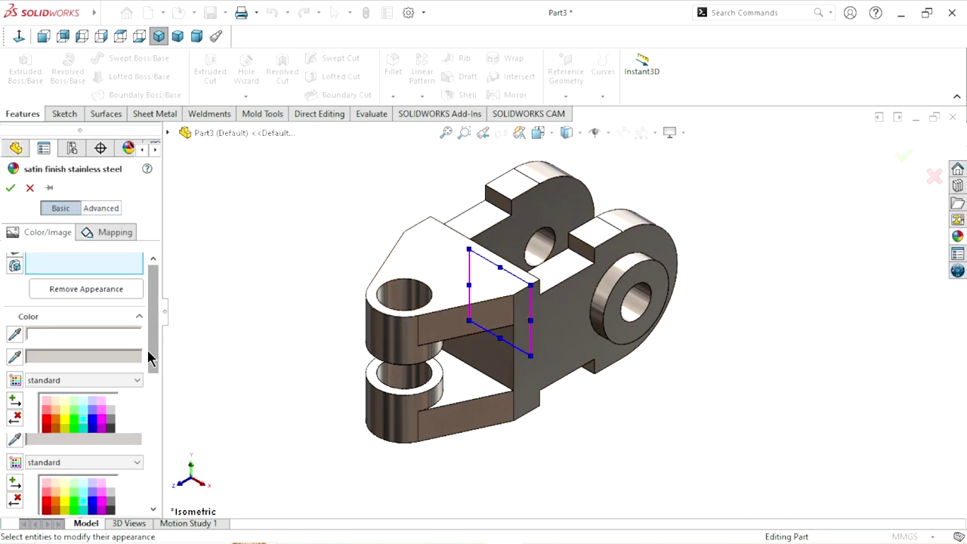
{"action": "left_click_drag", "start_coordinate": [154, 314], "coordinate": [149, 391]}
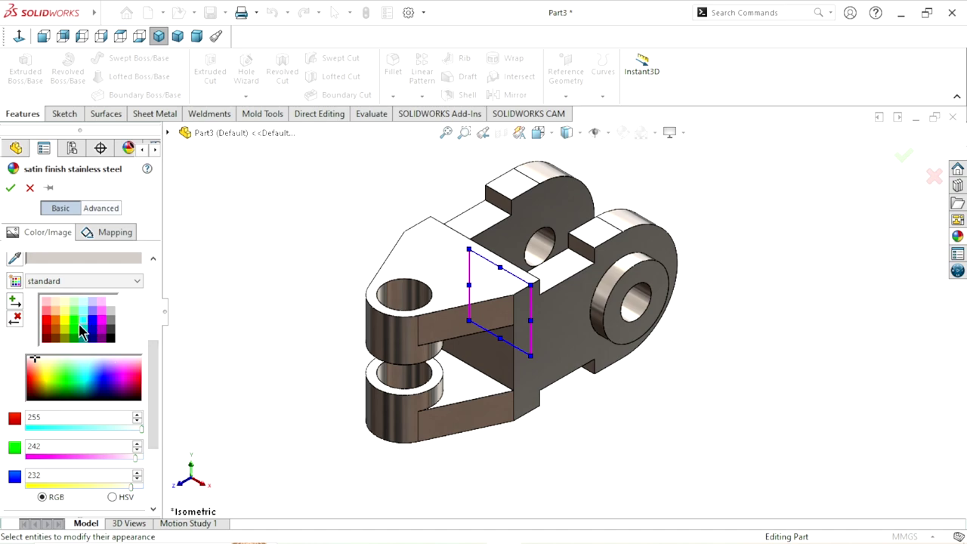
{"action": "left_click", "coordinate": [84, 323]}
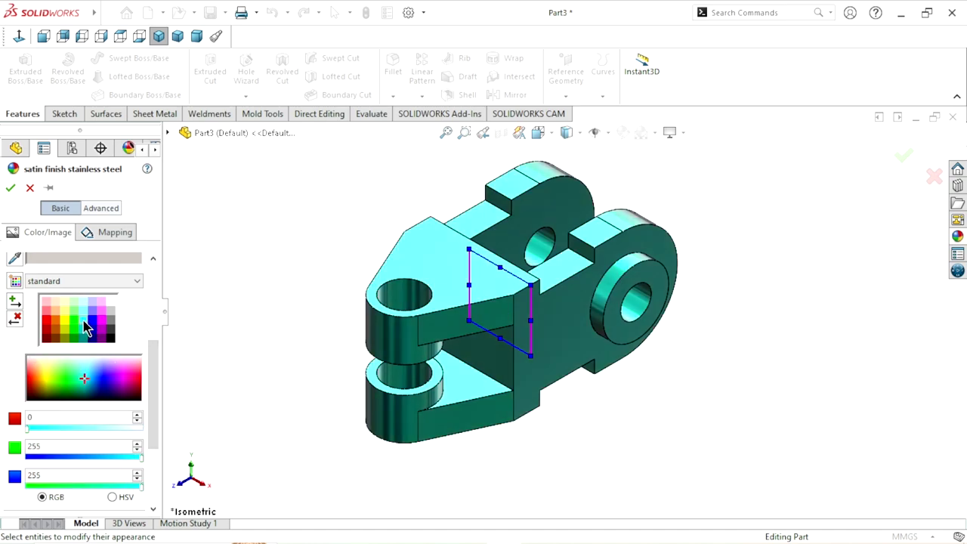
{"action": "left_click", "coordinate": [10, 188]}
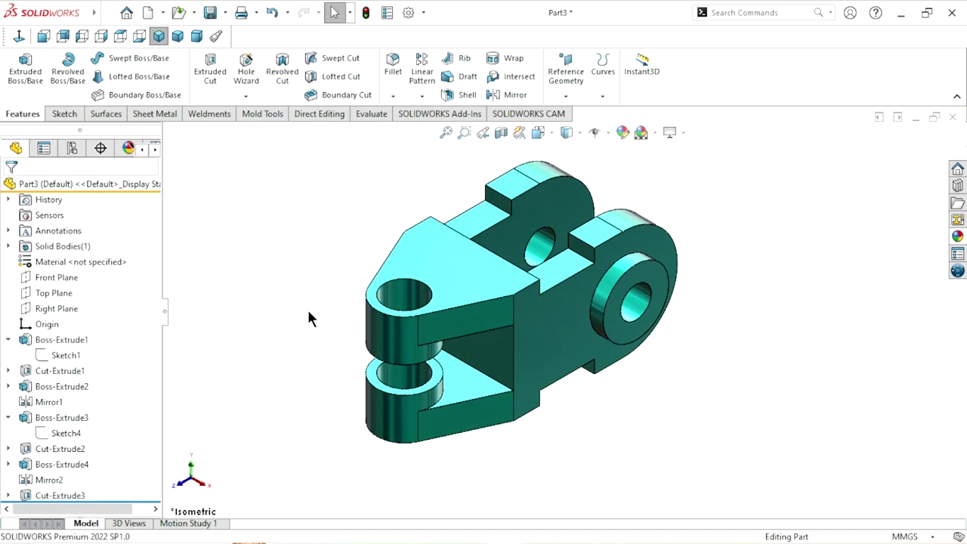
Select the inner faces of the bracket's holes
{"action": "left_click", "coordinate": [433, 321]}
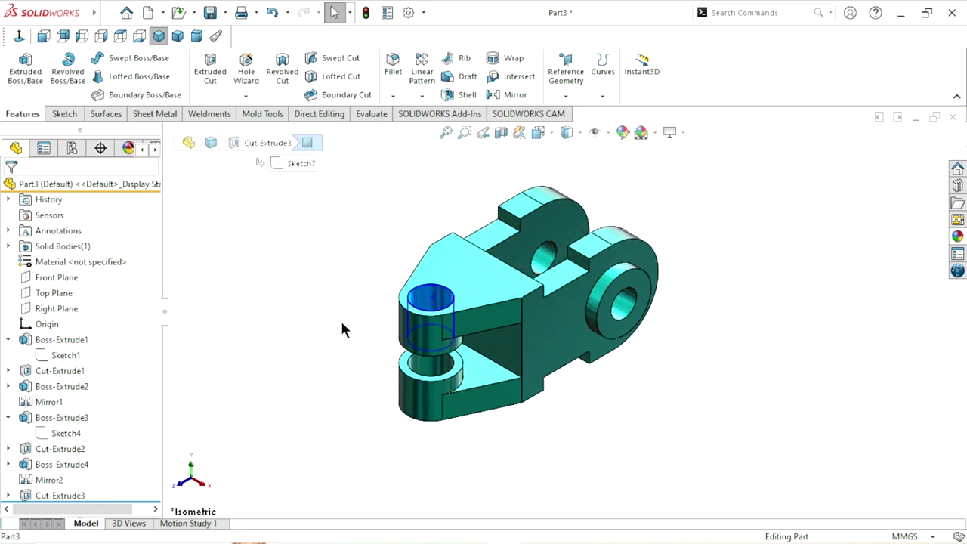
{"action": "left_click", "coordinate": [65, 492]}
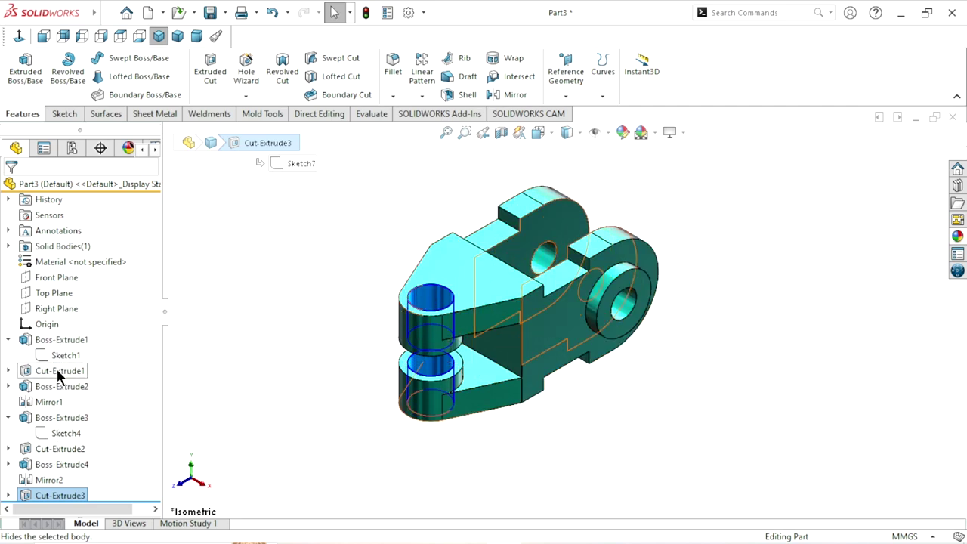
{"action": "scroll", "coordinate": [648, 323], "scroll_direction": "down", "scroll_amount": 2}
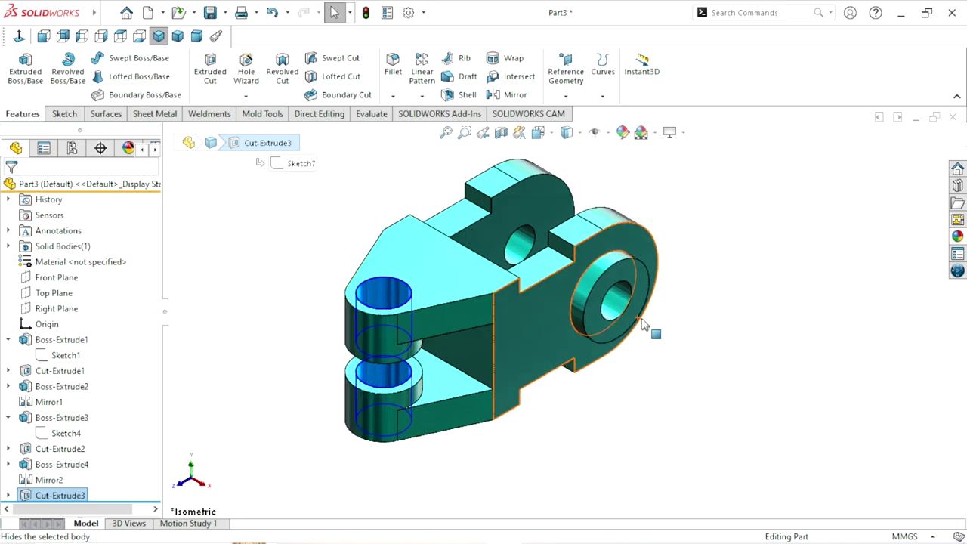
{"action": "scroll", "coordinate": [619, 335], "scroll_direction": "down", "scroll_amount": 2}
{"action": "left_click", "coordinate": [603, 302]}
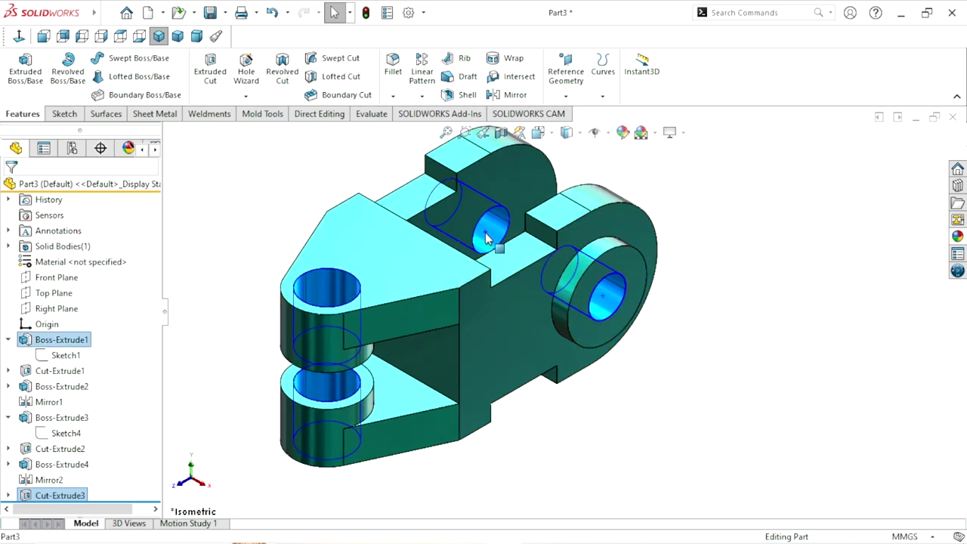
Apply the Metal > Chrome 'chromium plate' appearance to the selected hole faces
{"action": "left_click", "coordinate": [960, 239]}
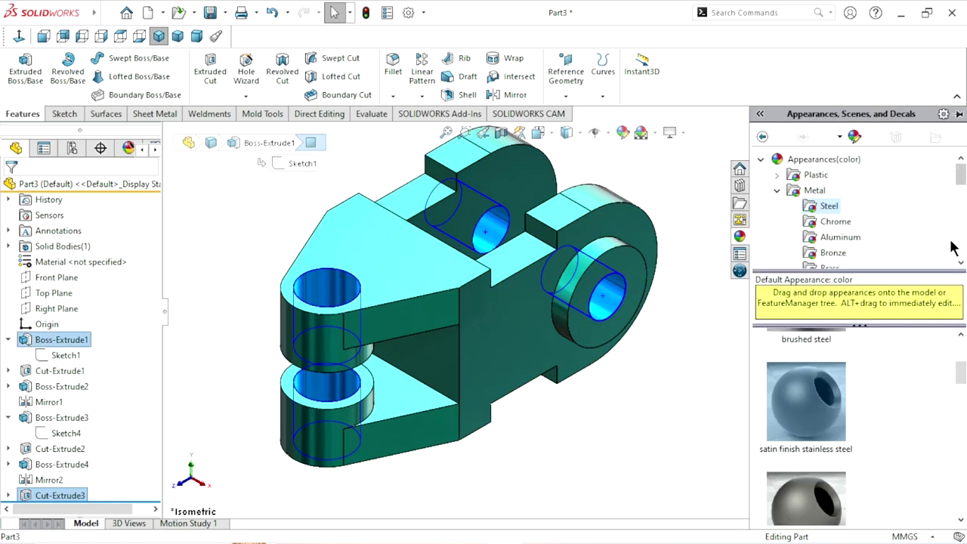
{"action": "left_click", "coordinate": [835, 223]}
{"action": "left_click", "coordinate": [822, 368]}
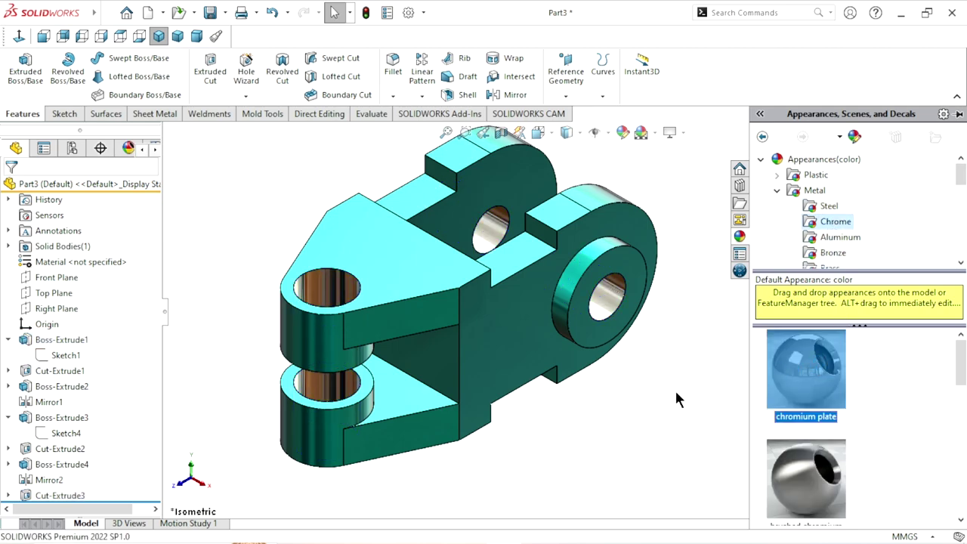
{"action": "scroll", "coordinate": [571, 356], "scroll_direction": "down", "scroll_amount": 3}
{"action": "scroll", "coordinate": [571, 356], "scroll_direction": "down", "scroll_amount": 2}
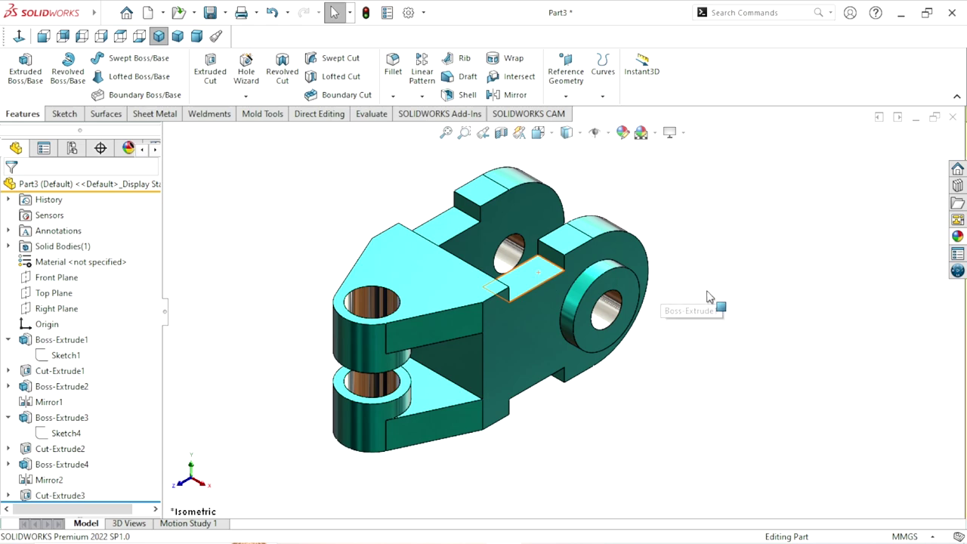
{"action": "left_click", "coordinate": [159, 38]}
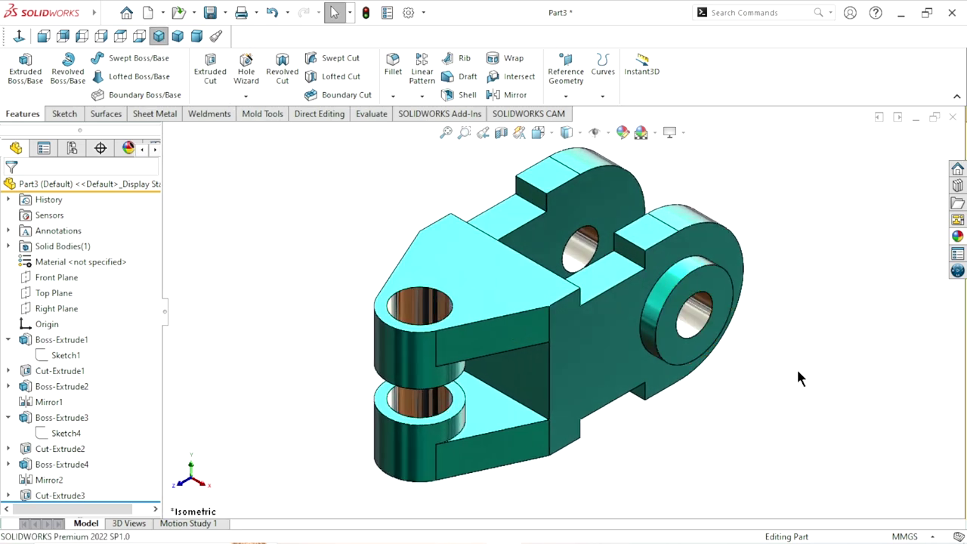
{"action": "left_click", "coordinate": [44, 38]}
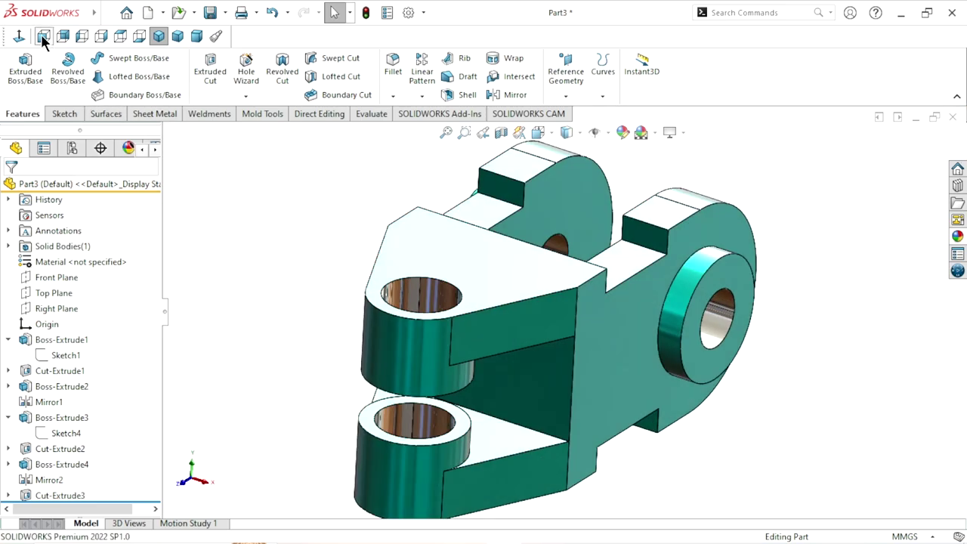
{"action": "left_click", "coordinate": [62, 38]}
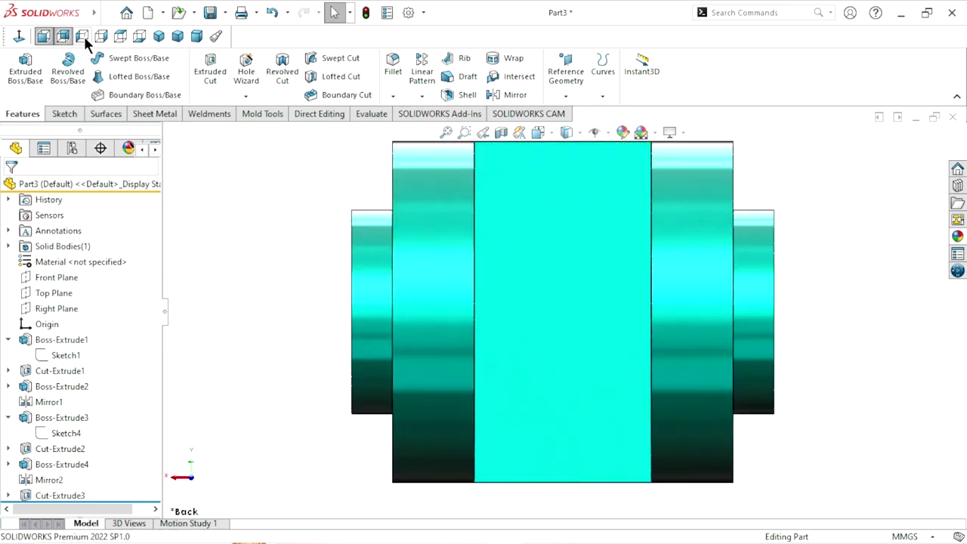
{"action": "left_click", "coordinate": [81, 38]}
{"action": "left_click", "coordinate": [101, 36]}
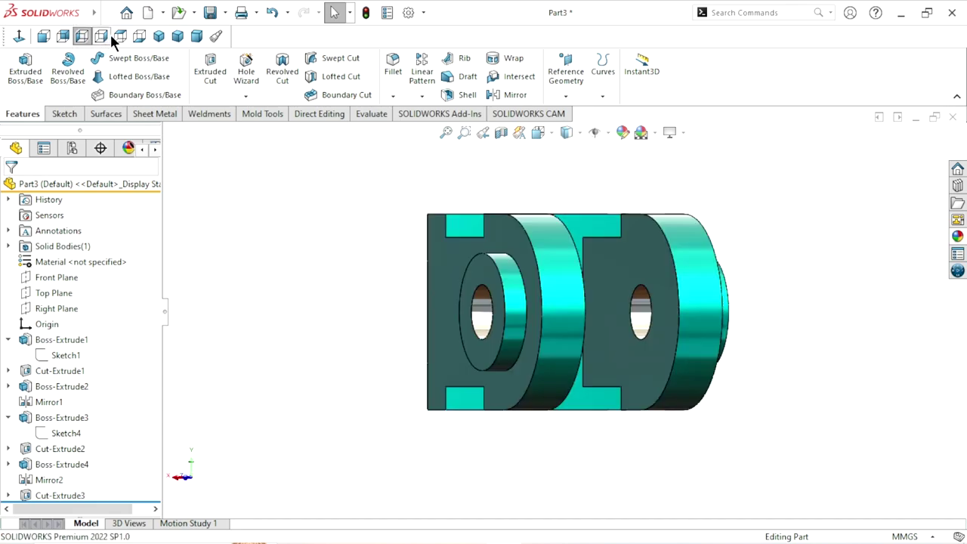
{"action": "left_click", "coordinate": [119, 36]}
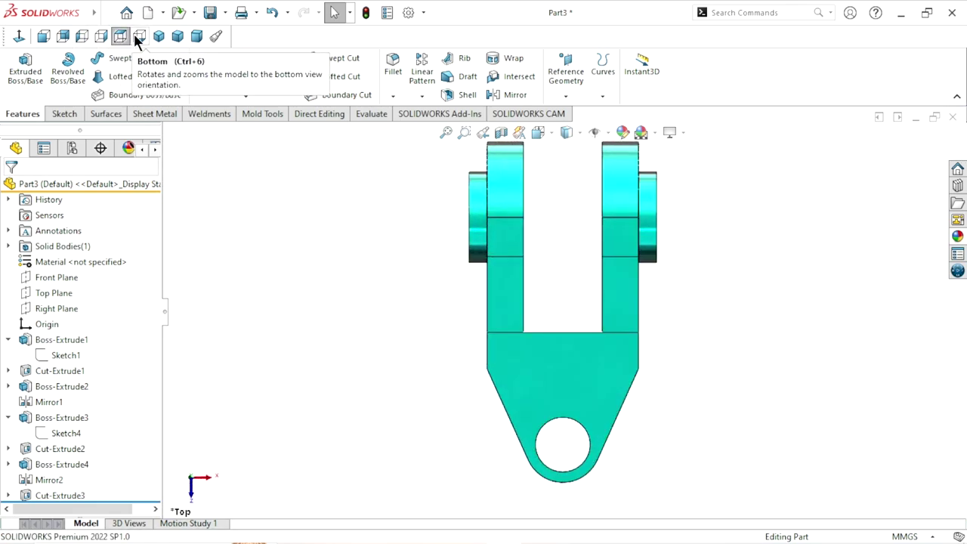
{"action": "left_click", "coordinate": [139, 36]}
{"action": "left_click", "coordinate": [152, 37]}
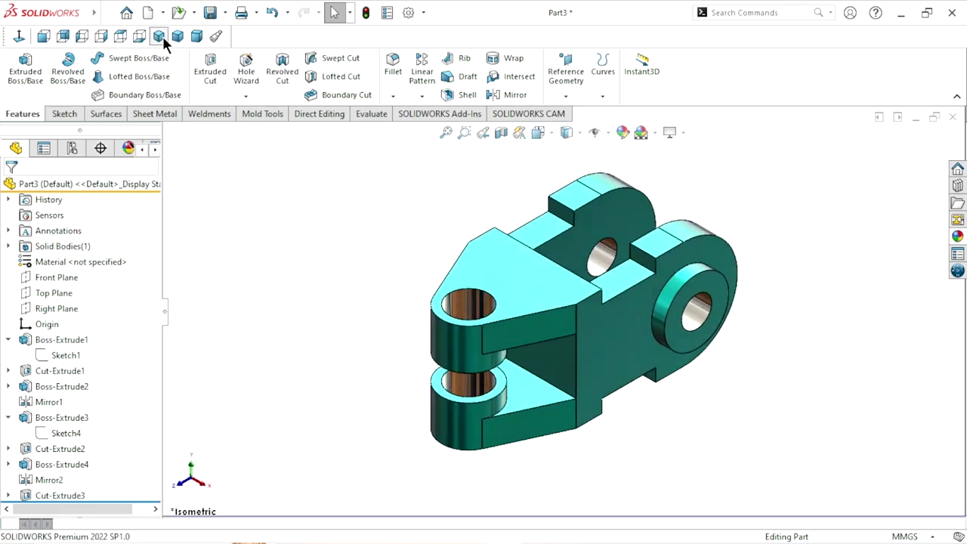
{"action": "left_click", "coordinate": [179, 36]}
{"action": "left_click", "coordinate": [197, 37]}
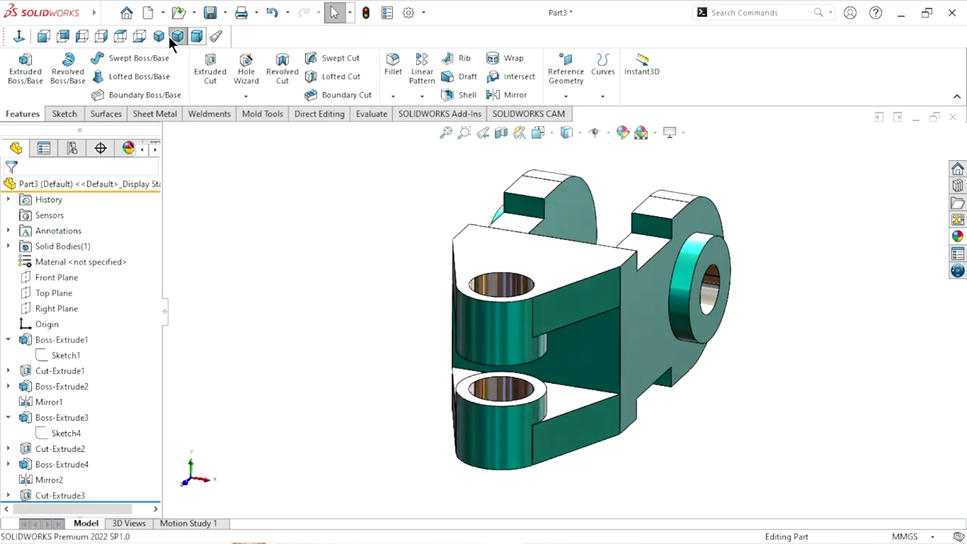
{"action": "left_click", "coordinate": [160, 36]}
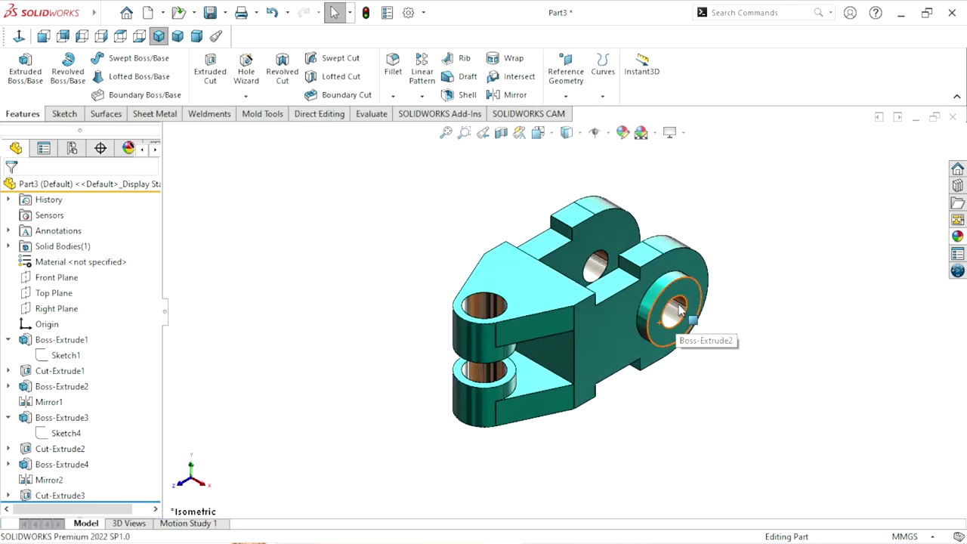
{"action": "scroll", "coordinate": [677, 306], "scroll_direction": "down", "scroll_amount": 2}
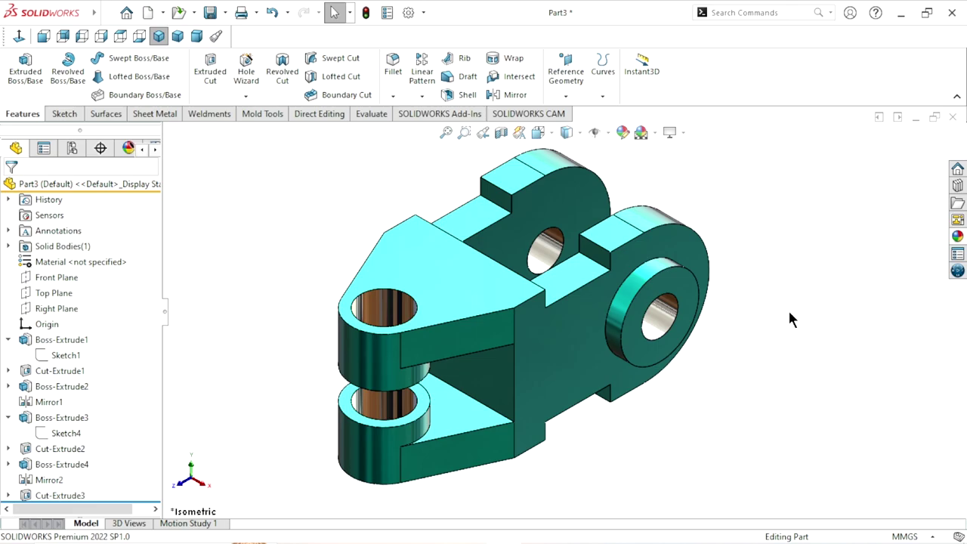